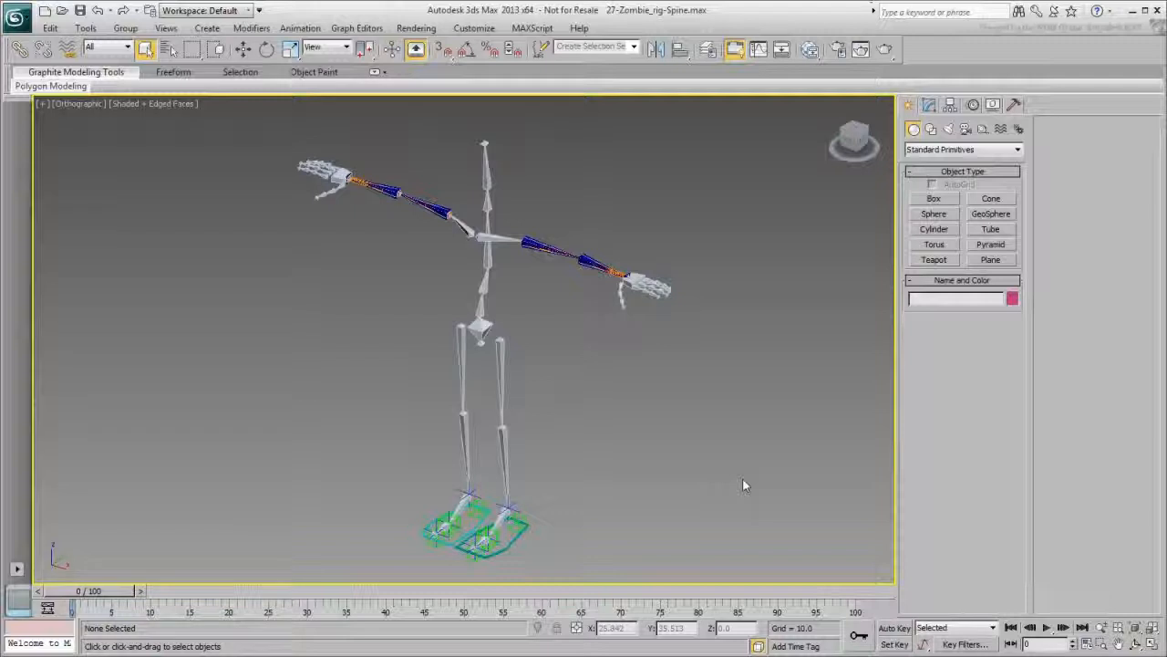
- Draw a circle spline on the ground centred around both feet and set its radius to 15
{"action": "middle_click_drag", "start_coordinate": [599, 448], "coordinate": [644, 438], "text": "alt"}
{"action": "left_click", "coordinate": [930, 129]}
{"action": "left_click", "coordinate": [934, 225]}
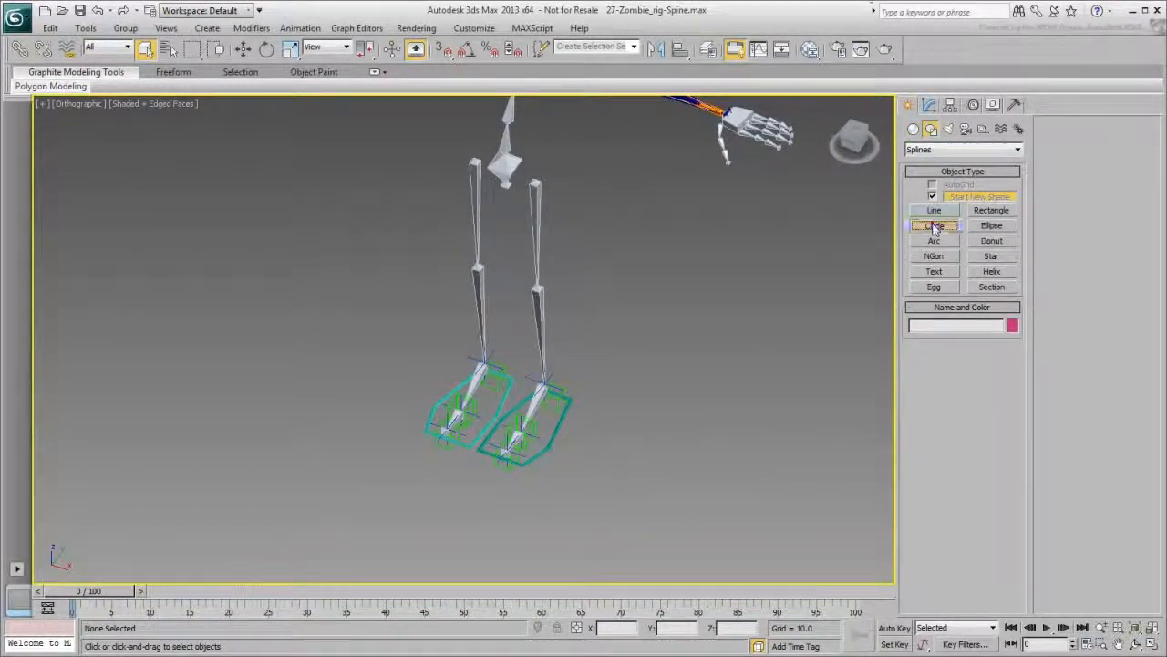
{"action": "left_click_drag", "start_coordinate": [503, 412], "coordinate": [644, 369]}
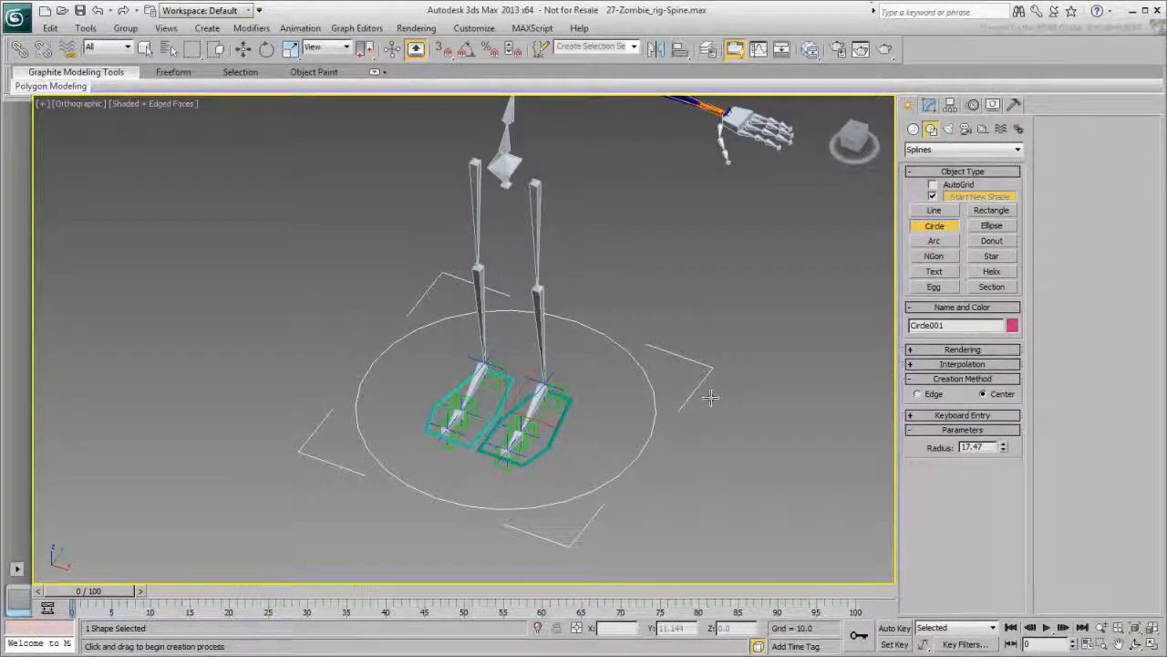
{"action": "double_click", "coordinate": [977, 447]}
{"action": "type", "text": "15"}
{"action": "key", "text": "Return"}
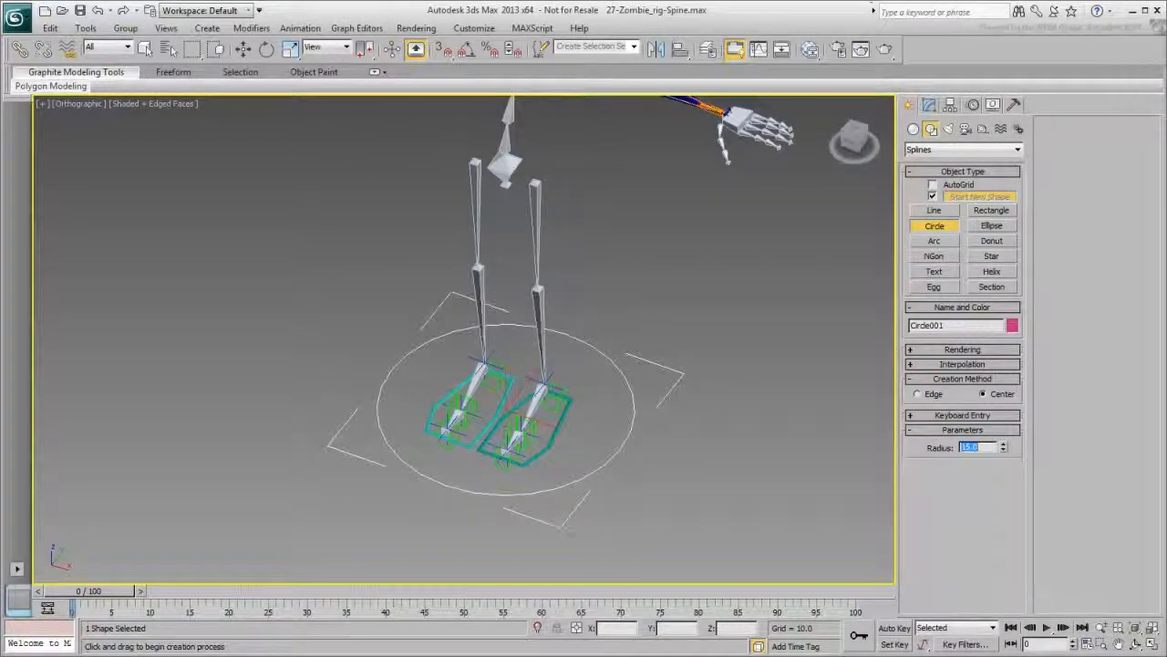
- Make the circle renderable in the viewport with a radial thickness of 0.4 and 3 sides
{"action": "middle_click_drag", "start_coordinate": [568, 321], "coordinate": [636, 318], "text": "alt"}
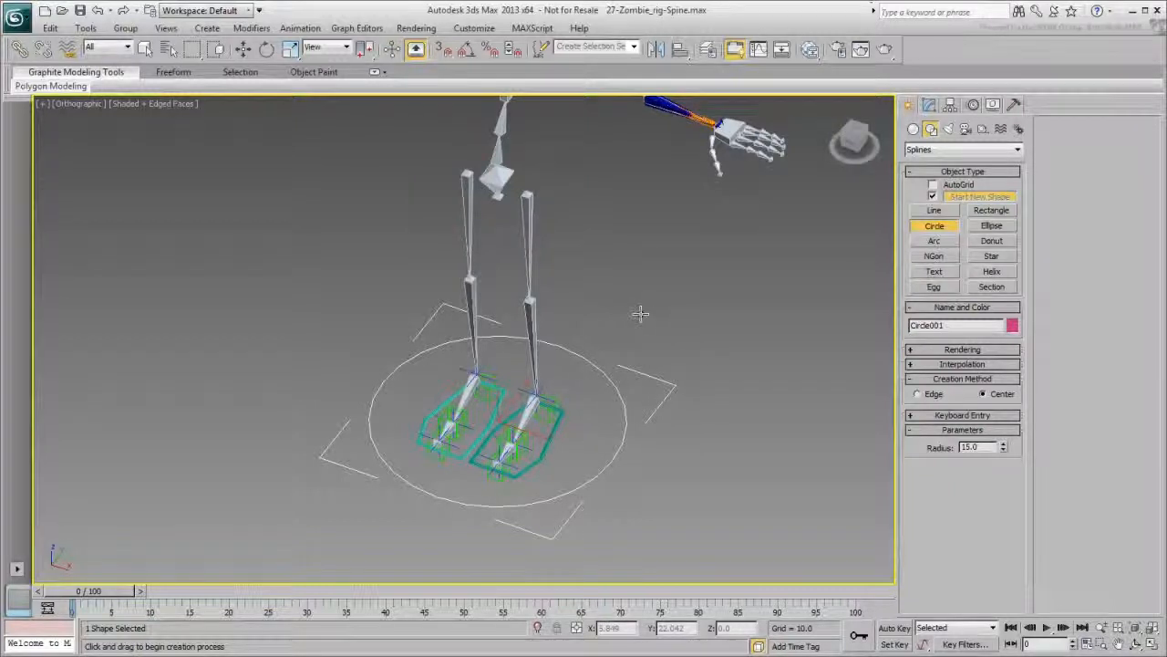
{"action": "left_click", "coordinate": [962, 349]}
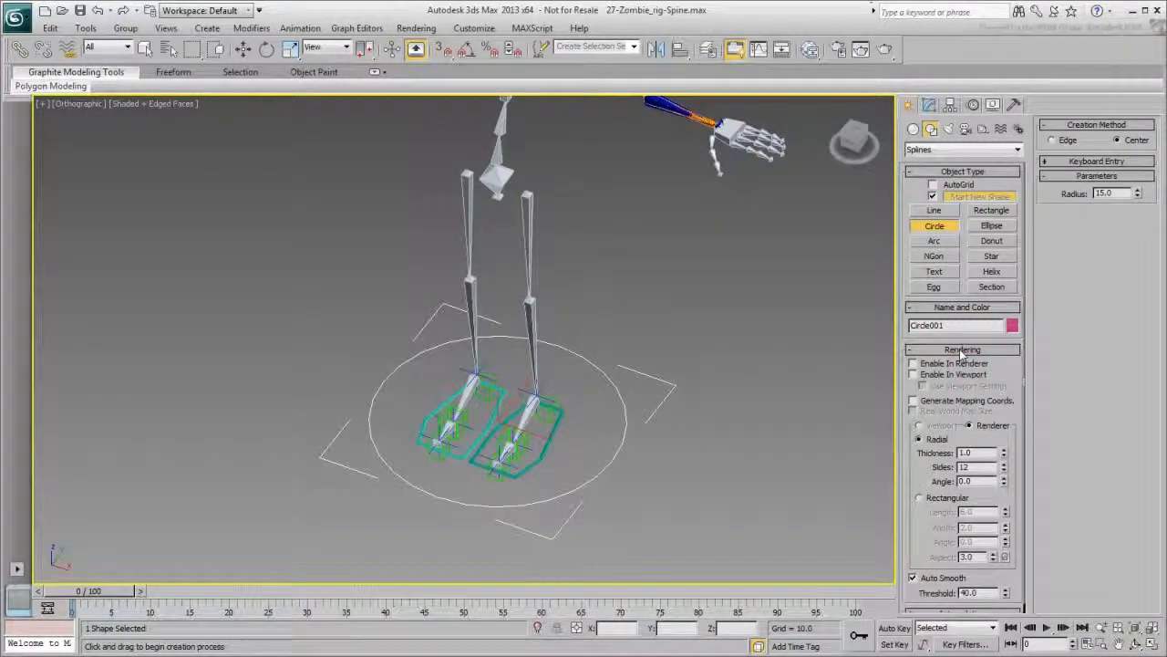
{"action": "left_click", "coordinate": [939, 374]}
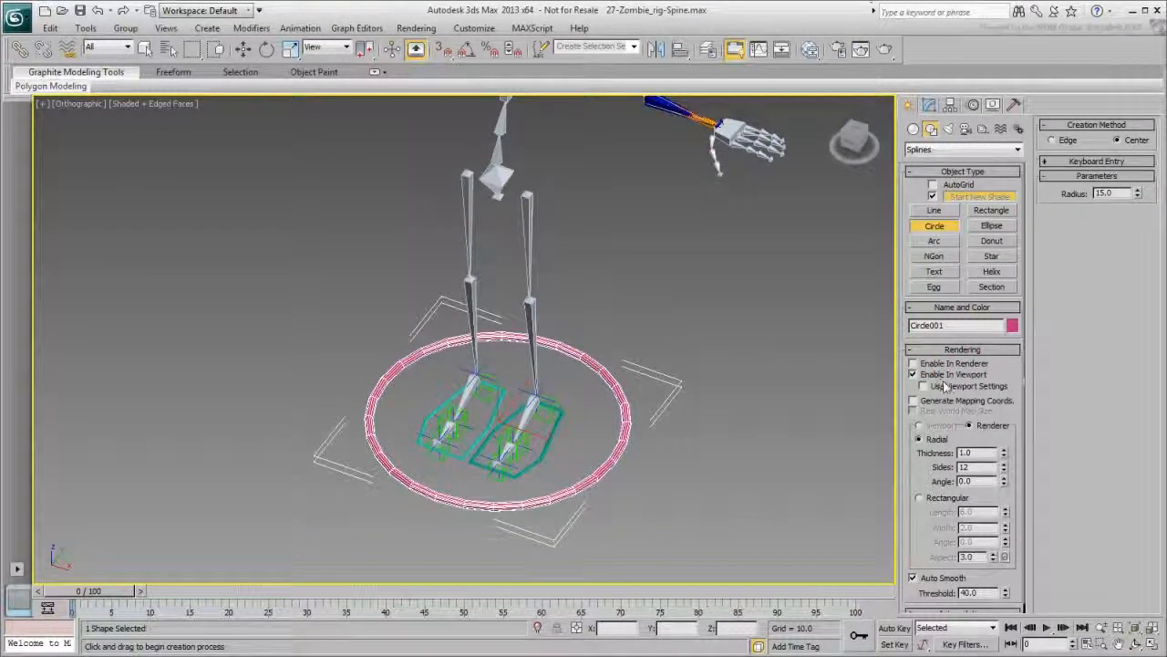
{"action": "left_click_drag", "start_coordinate": [983, 453], "coordinate": [940, 450]}
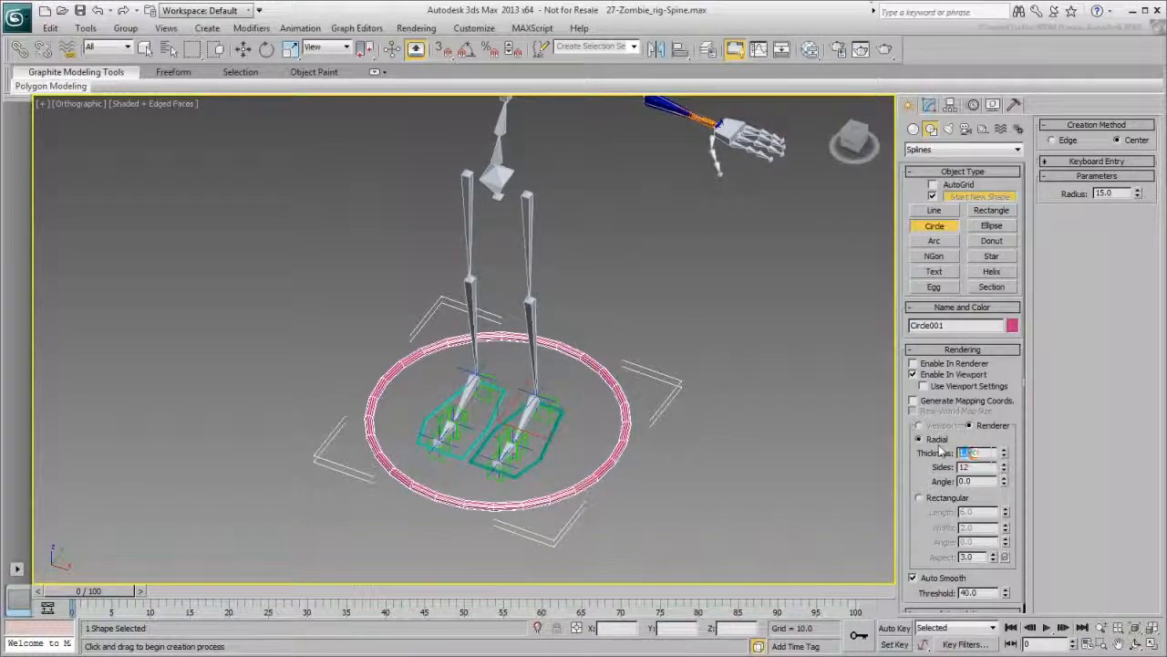
{"action": "type", "text": "0.4"}
{"action": "key", "text": "Return"}
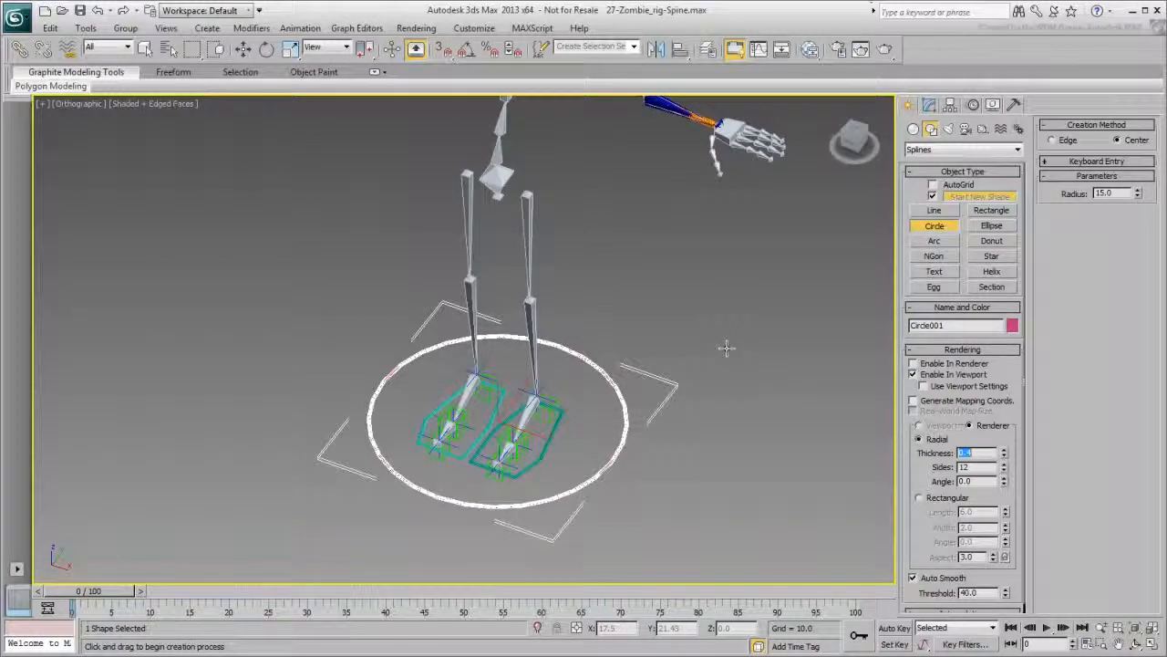
{"action": "key", "text": "Tab"}
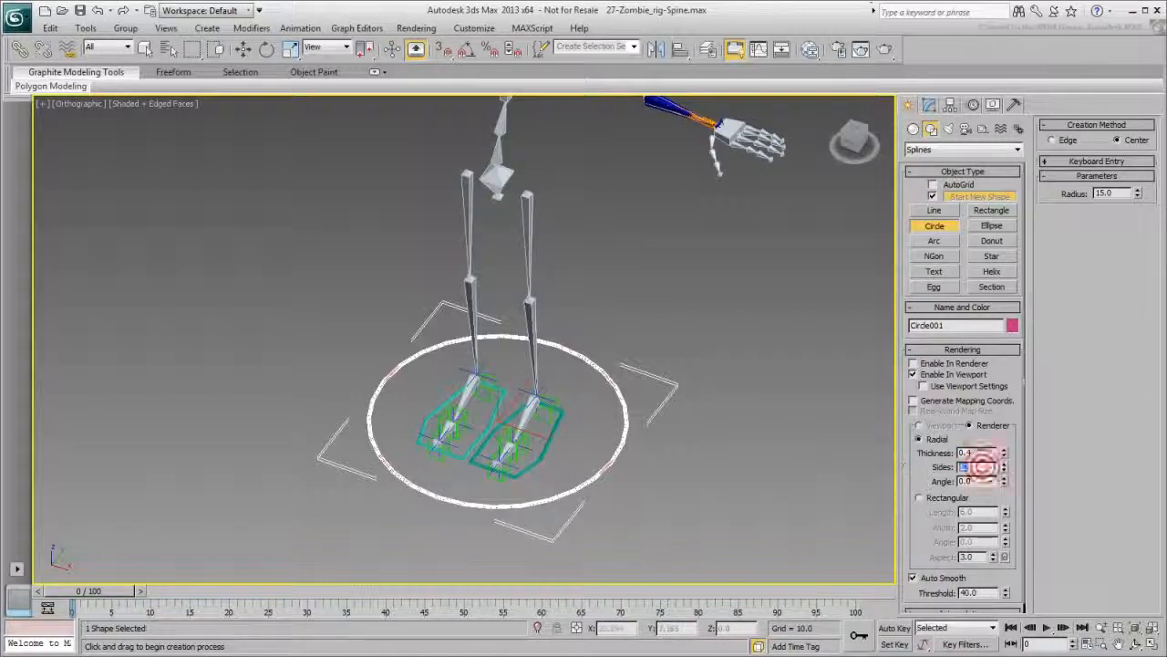
{"action": "type", "text": "3"}
{"action": "key", "text": "Return"}
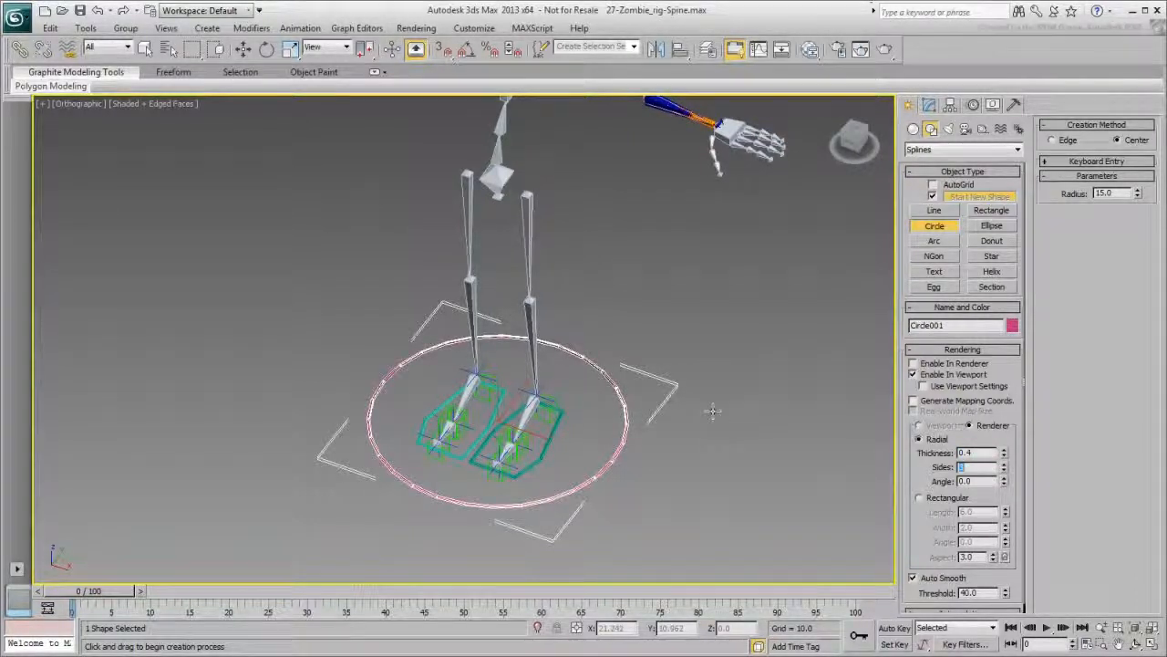
- Set the circle's interpolation steps to 3 and name it zombie_COM_ctrl
{"action": "scroll", "coordinate": [927, 476], "scroll_direction": "down", "scroll_amount": 1}
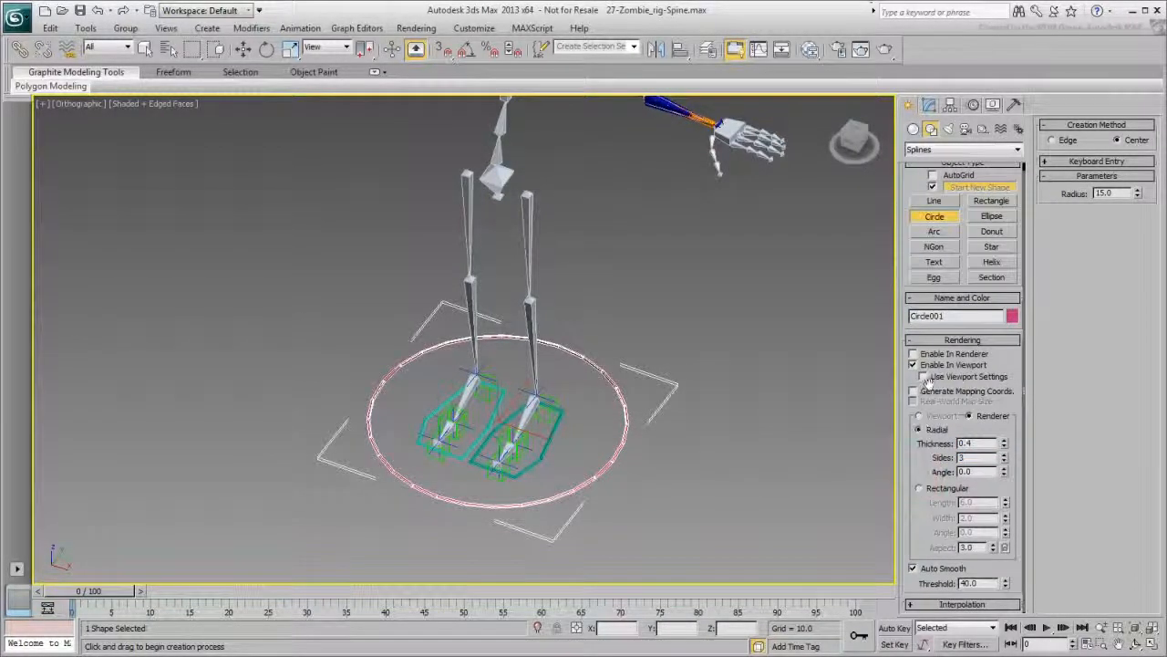
{"action": "left_click", "coordinate": [959, 601]}
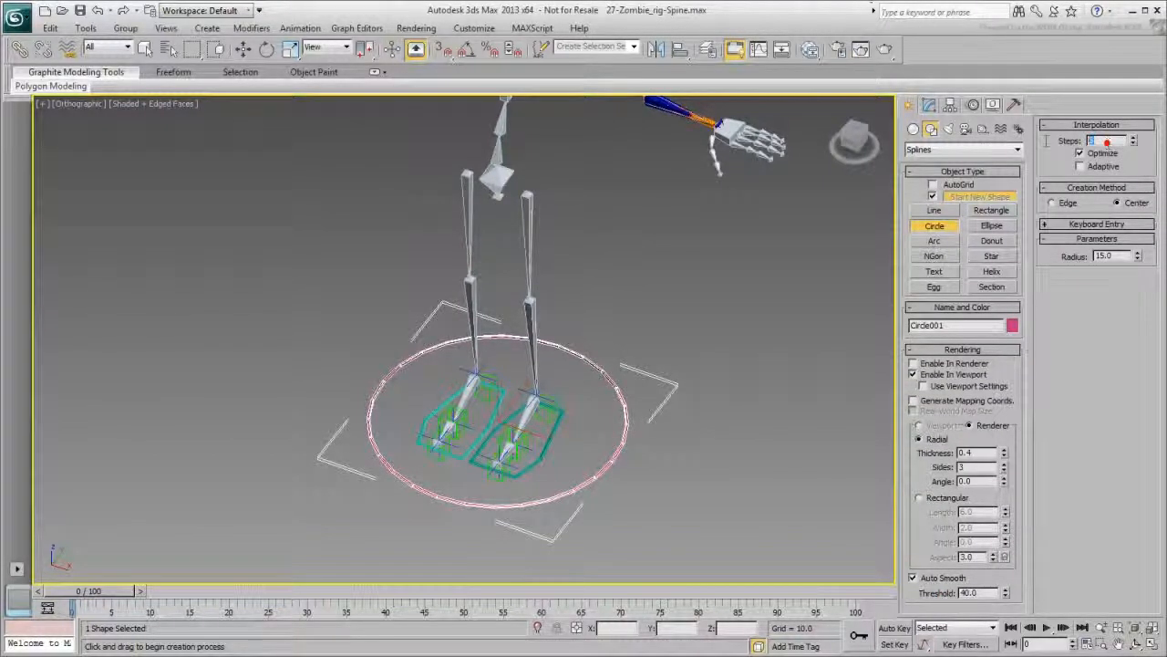
{"action": "type", "text": "3"}
{"action": "key", "text": "Return"}
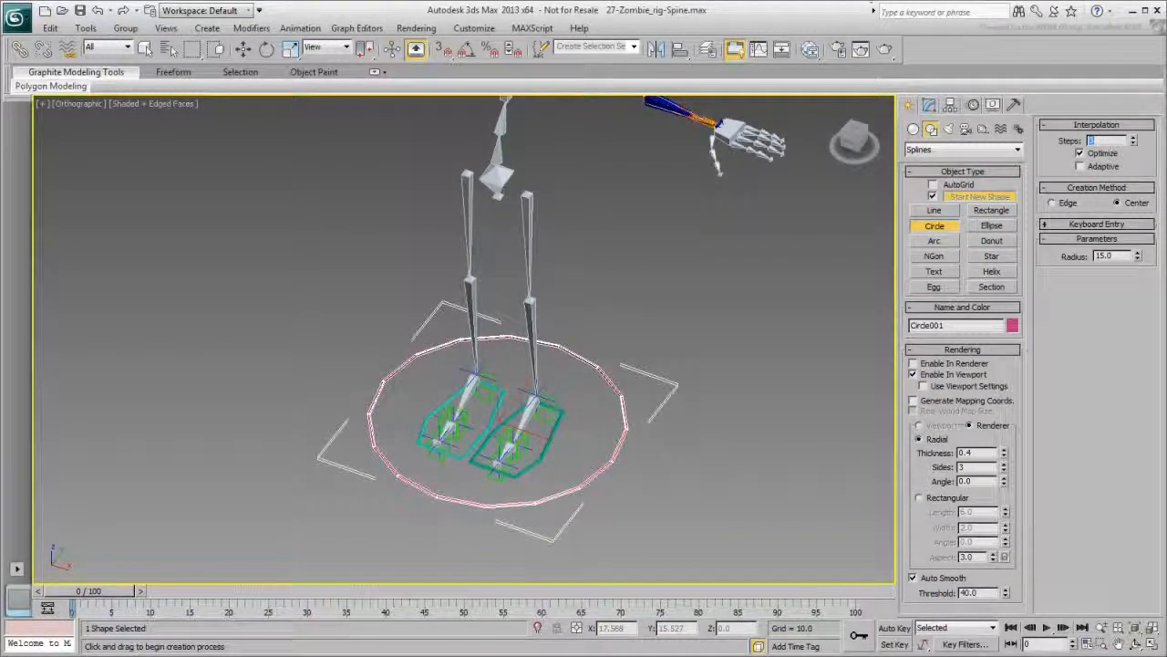
{"action": "middle_click_drag", "start_coordinate": [637, 305], "coordinate": [635, 314]}
{"action": "double_click", "coordinate": [954, 328]}
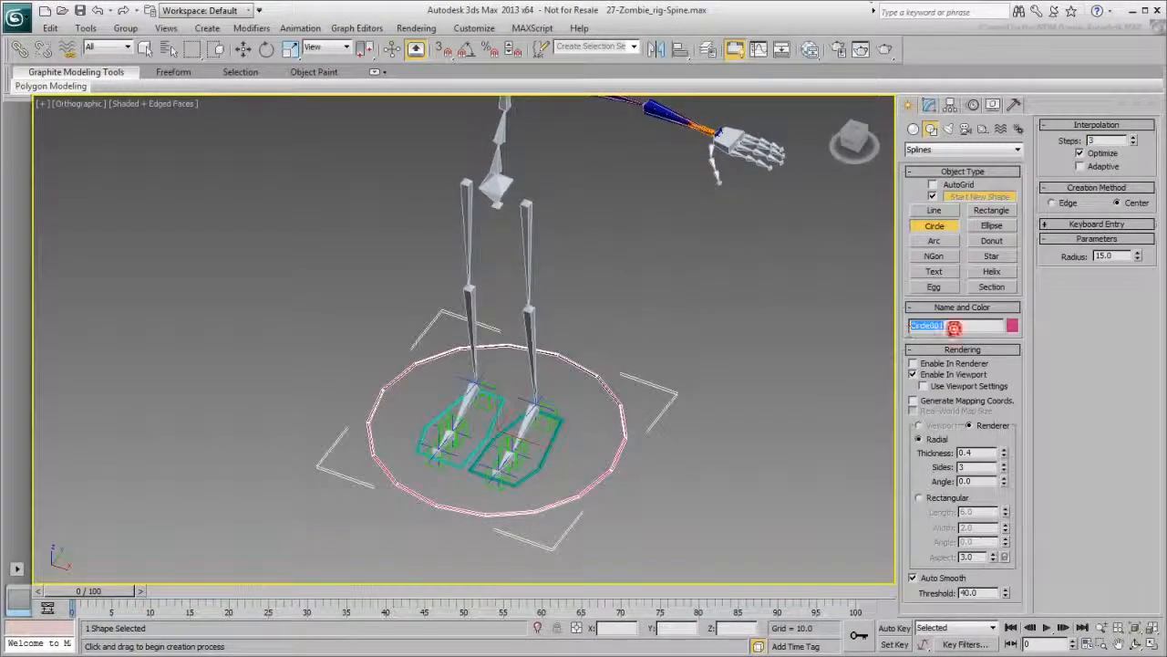
{"action": "type", "text": "zombie_COM_ctl"}
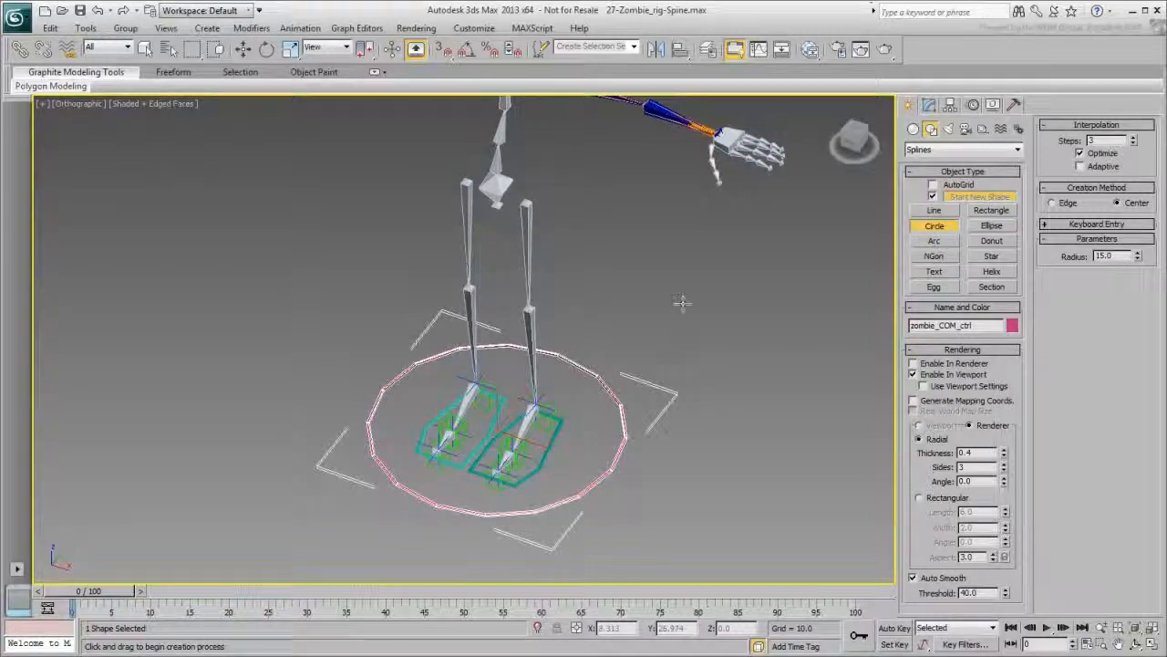
- Align zombie_COM_ctrl to the pelvis bone in X, Y and Z position, pivot point to pivot point
{"action": "middle_click_drag", "start_coordinate": [666, 301], "coordinate": [691, 248], "text": "alt"}
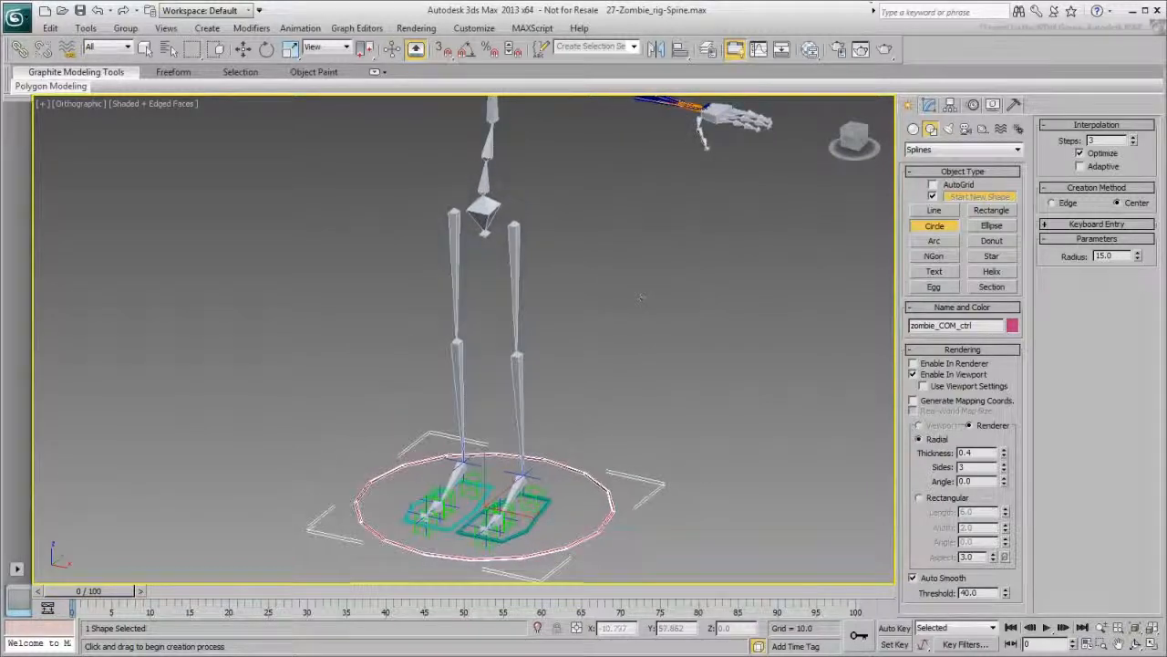
{"action": "left_click", "coordinate": [679, 50]}
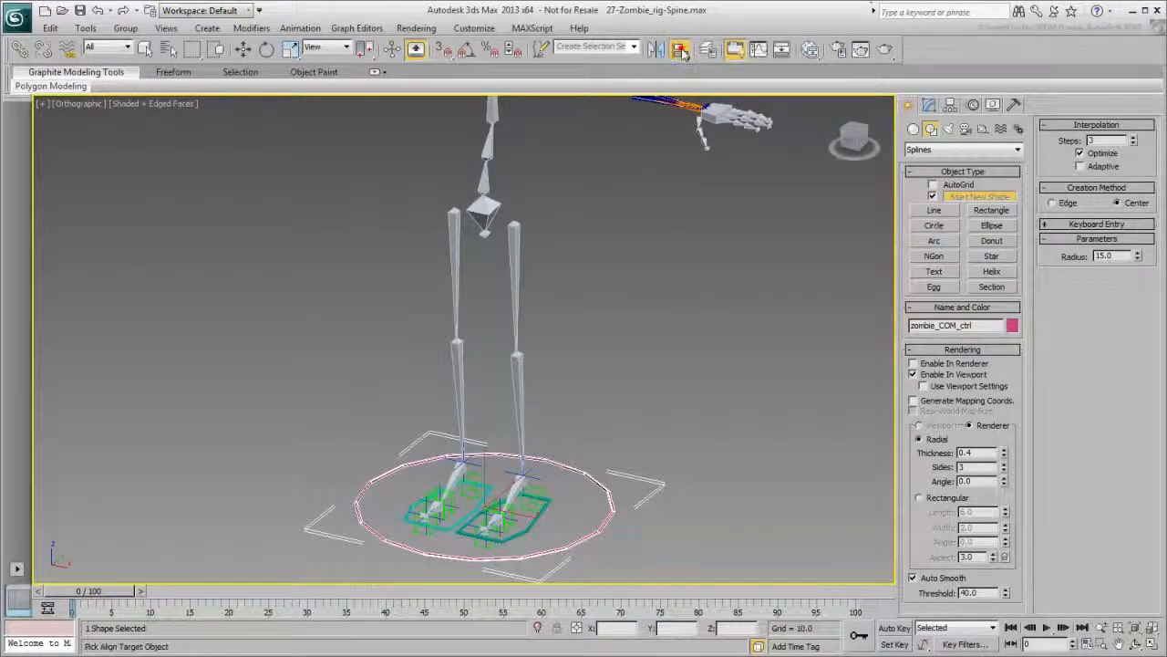
{"action": "left_click", "coordinate": [483, 212]}
{"action": "left_click_drag", "start_coordinate": [563, 202], "coordinate": [744, 211]}
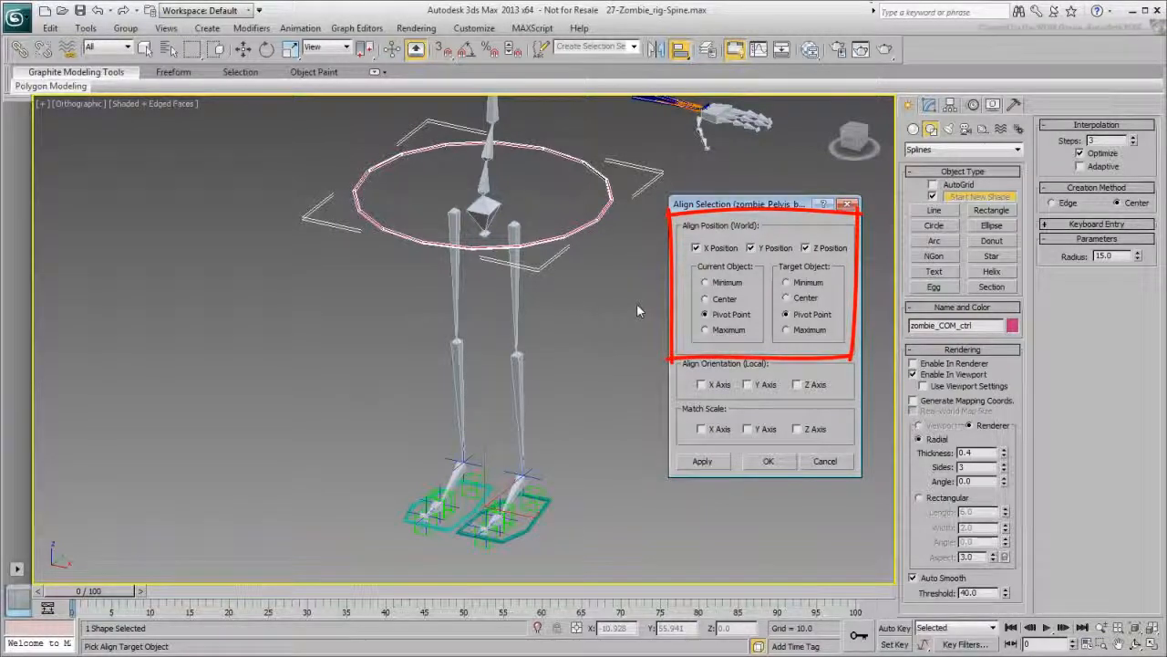
{"action": "left_click", "coordinate": [769, 463]}
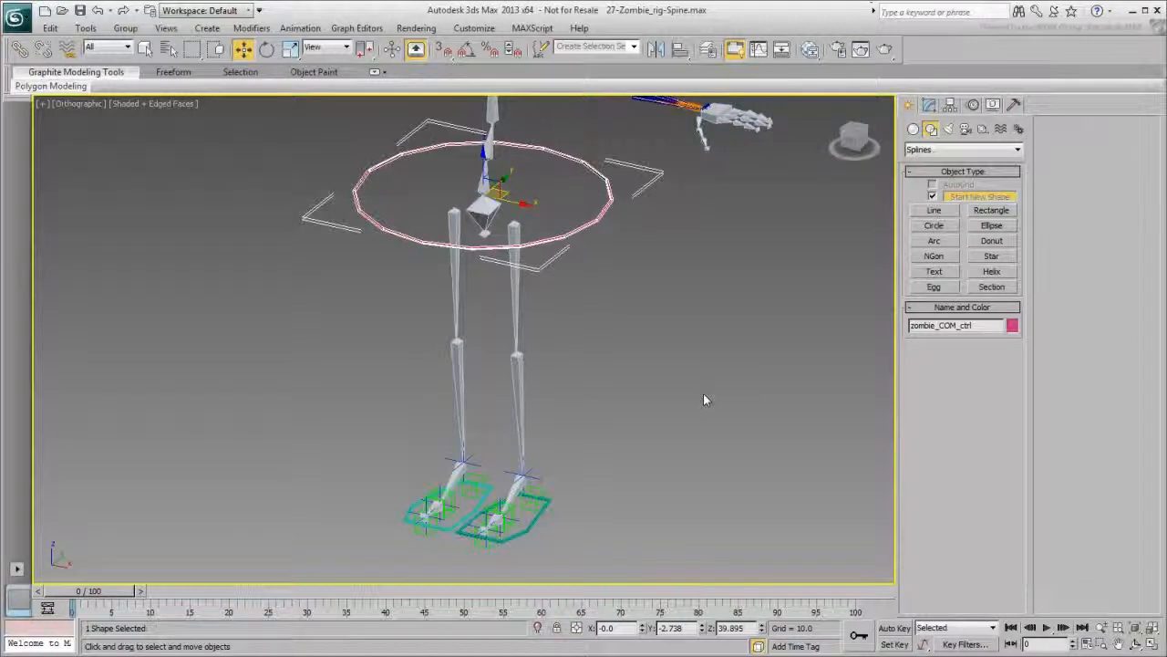
- Draw a second circle around the feet, set its radius to 13 and name it zombie_Hip_ctrl
{"action": "left_click", "coordinate": [934, 226]}
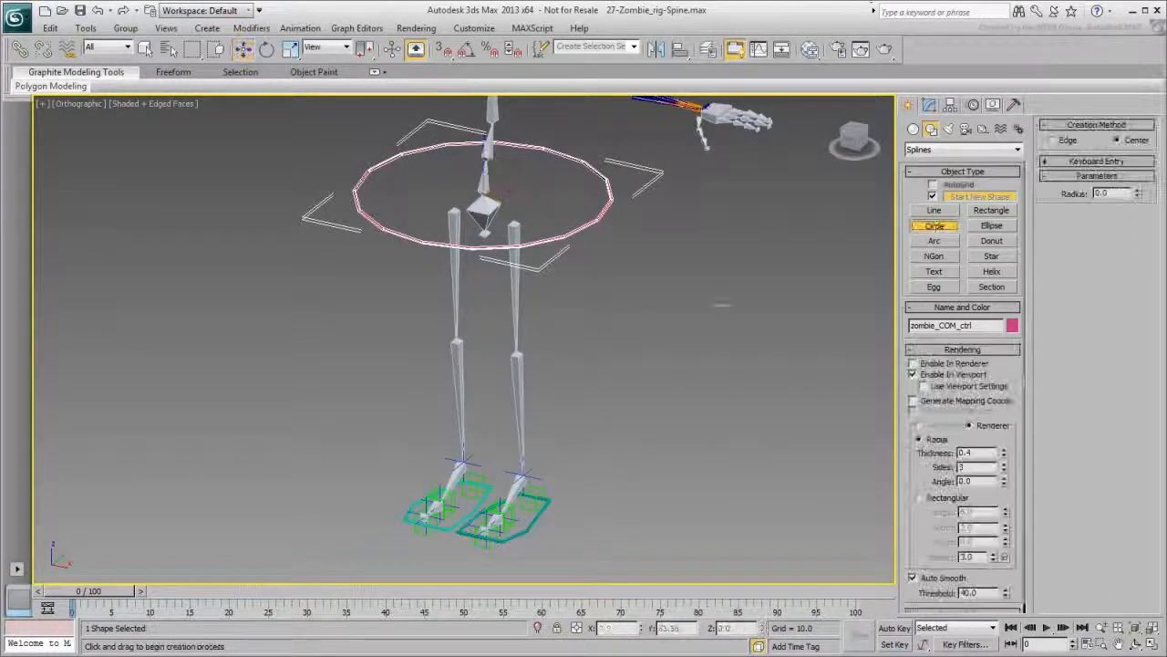
{"action": "left_click_drag", "start_coordinate": [498, 490], "coordinate": [589, 464]}
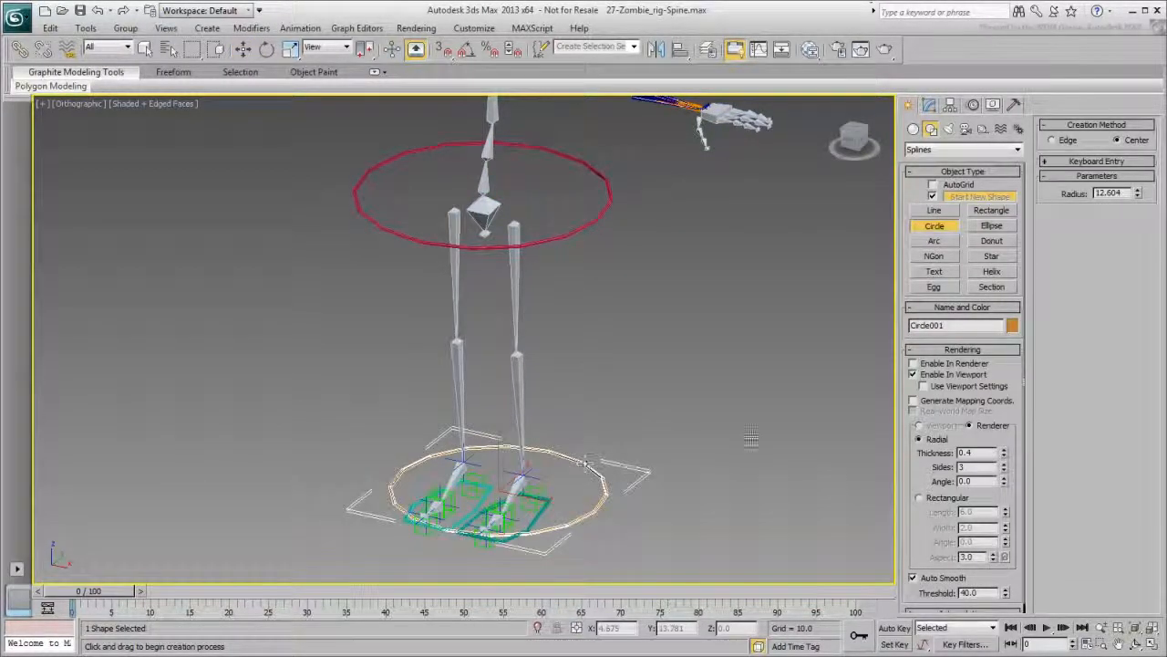
{"action": "type", "text": "13"}
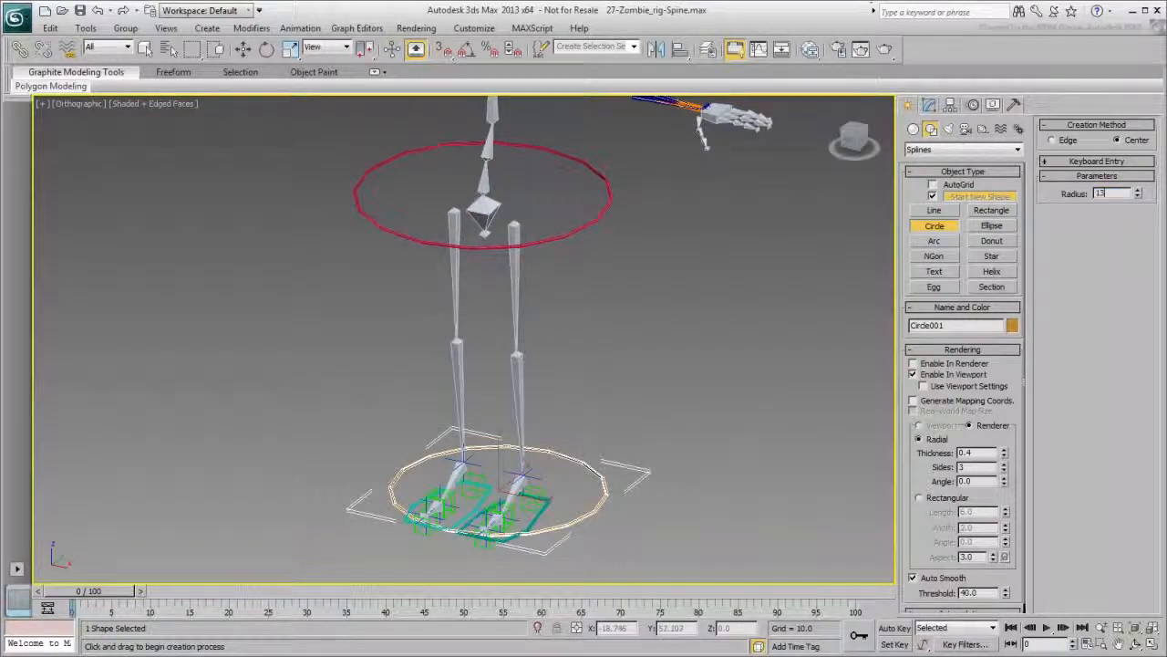
{"action": "key", "text": "Return"}
{"action": "left_click", "coordinate": [951, 325]}
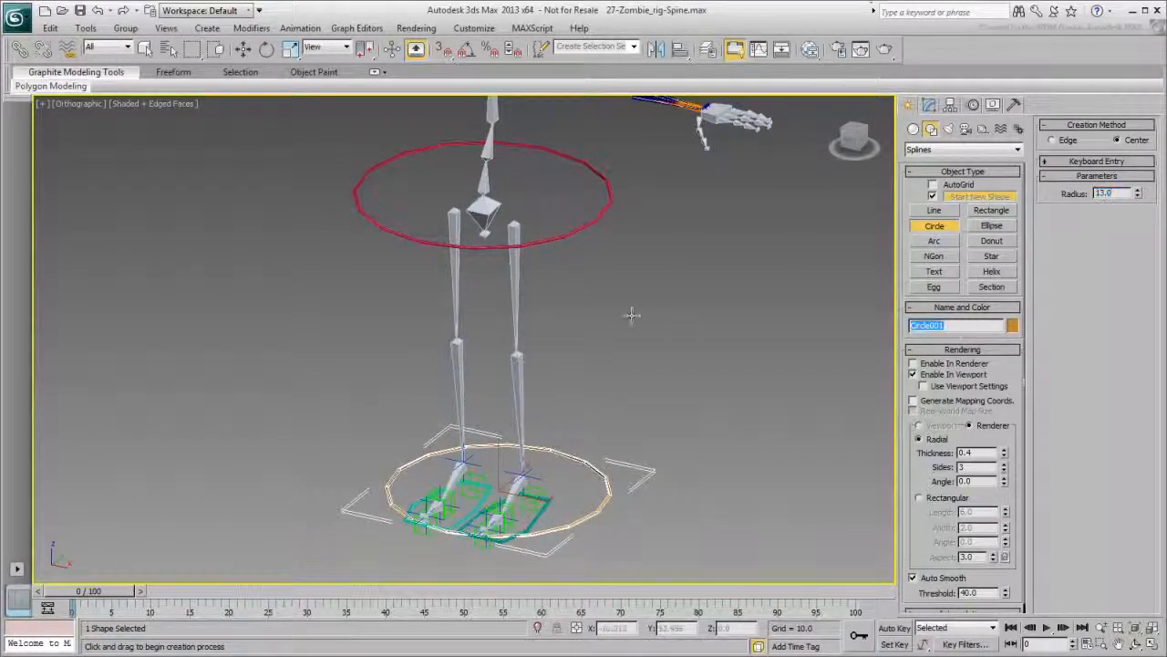
{"action": "type", "text": "zombie_Hip_ctrl"}
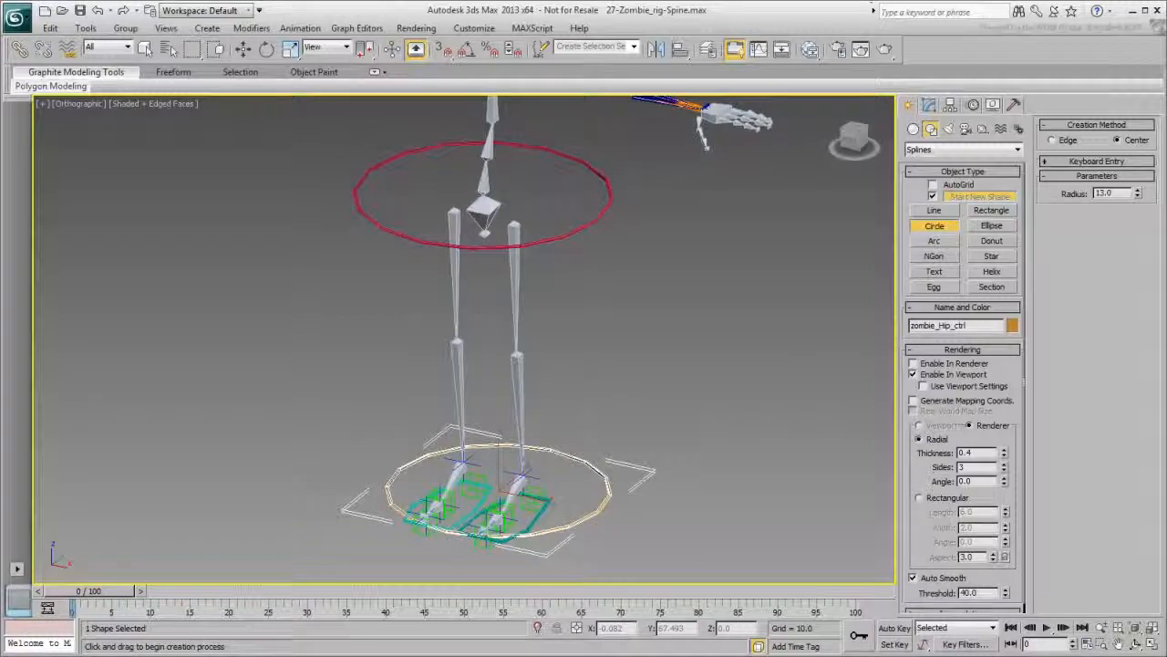
- Align zombie_Hip_ctrl to the pelvis bone's pivot in X, Y and Z position and in X, Y and Z orientation
{"action": "left_click", "coordinate": [679, 49]}
{"action": "left_click", "coordinate": [485, 209]}
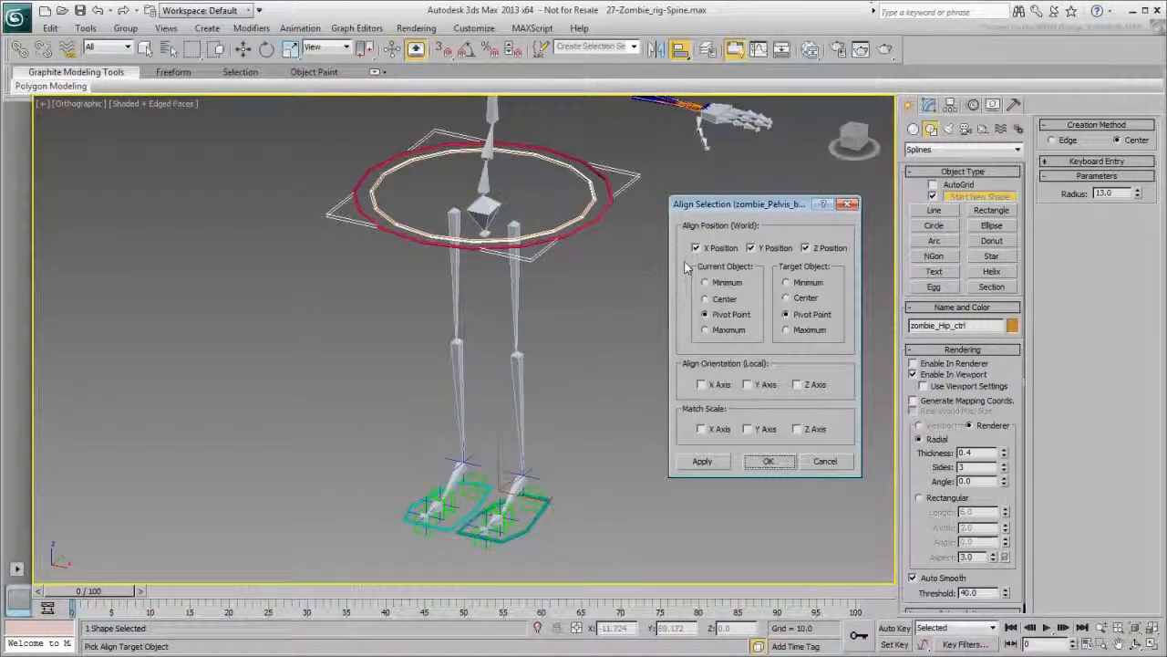
{"action": "left_click", "coordinate": [701, 384]}
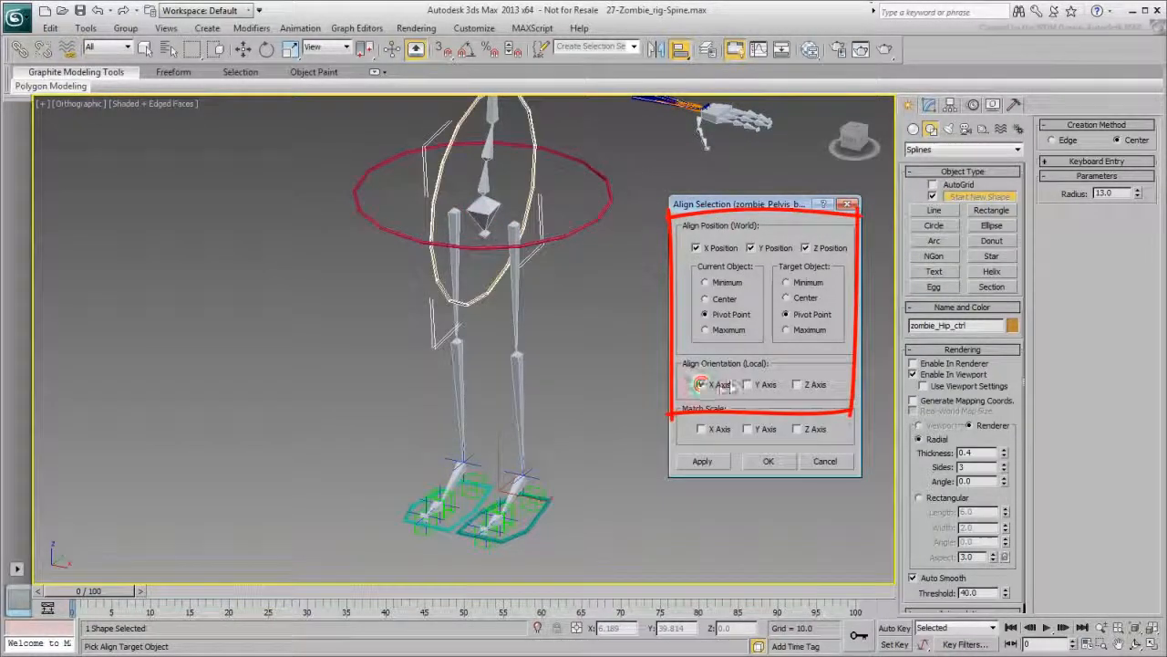
{"action": "left_click", "coordinate": [748, 384]}
{"action": "left_click", "coordinate": [797, 384]}
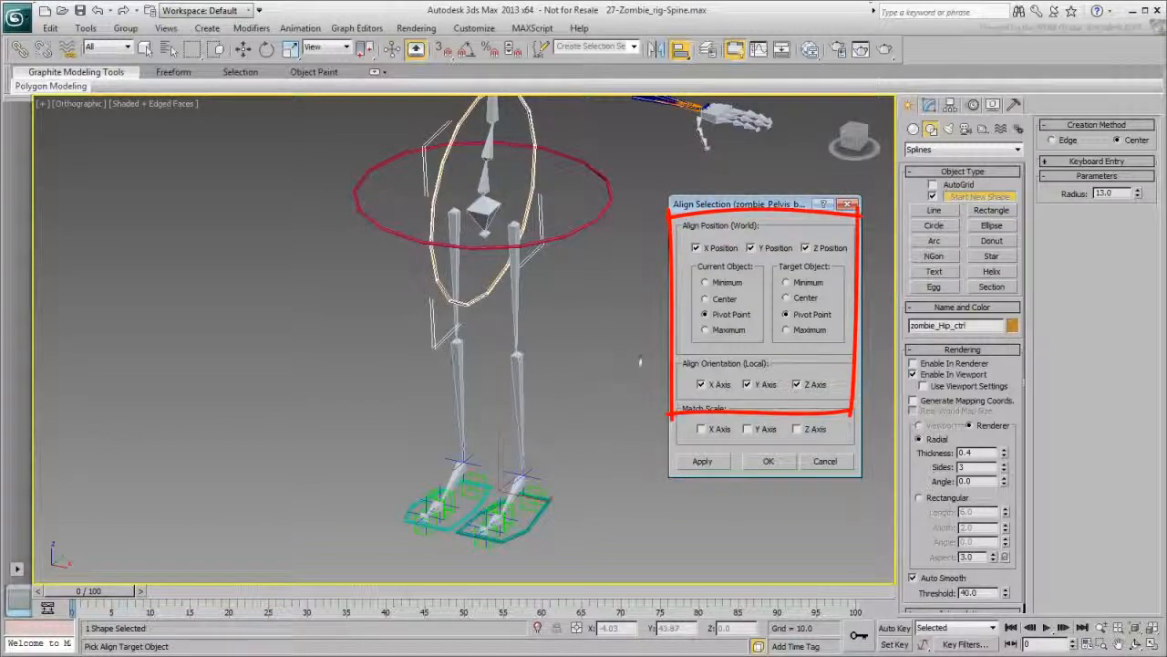
{"action": "left_click", "coordinate": [768, 460]}
{"action": "key", "text": "w"}
- Convert the zombie_Hip_ctrl circle to an editable spline
{"action": "middle_click_drag", "start_coordinate": [594, 266], "coordinate": [594, 323]}
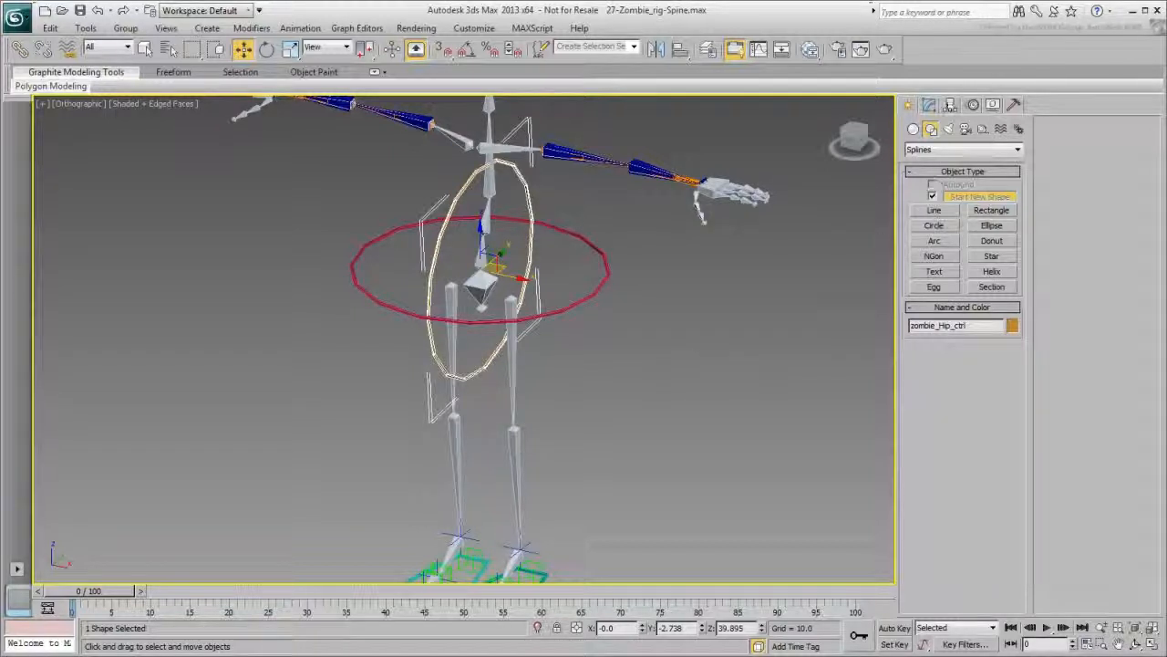
{"action": "left_click", "coordinate": [930, 105]}
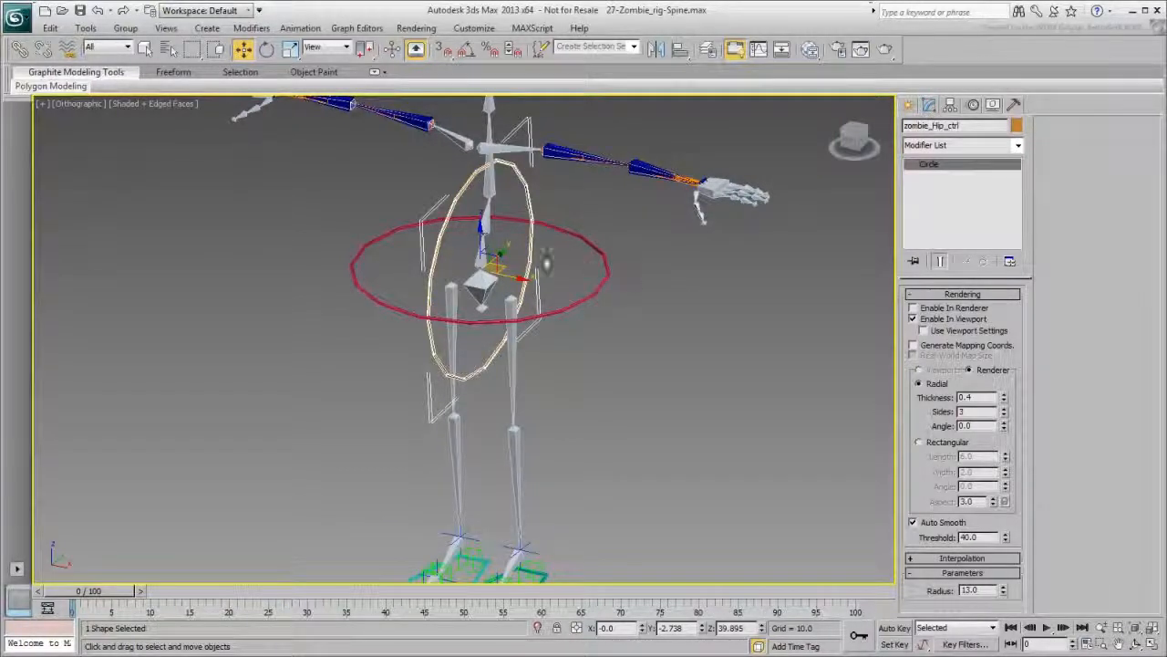
{"action": "right_click", "coordinate": [554, 259]}
{"action": "mouse_move", "coordinate": [589, 387]}
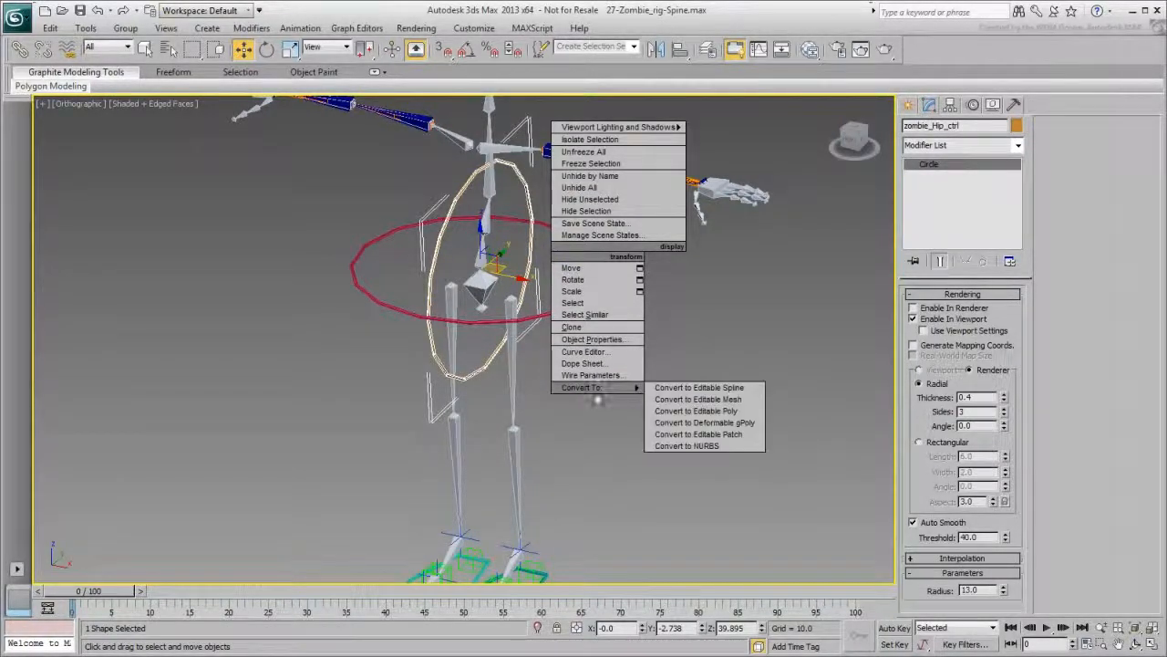
{"action": "left_click", "coordinate": [701, 388]}
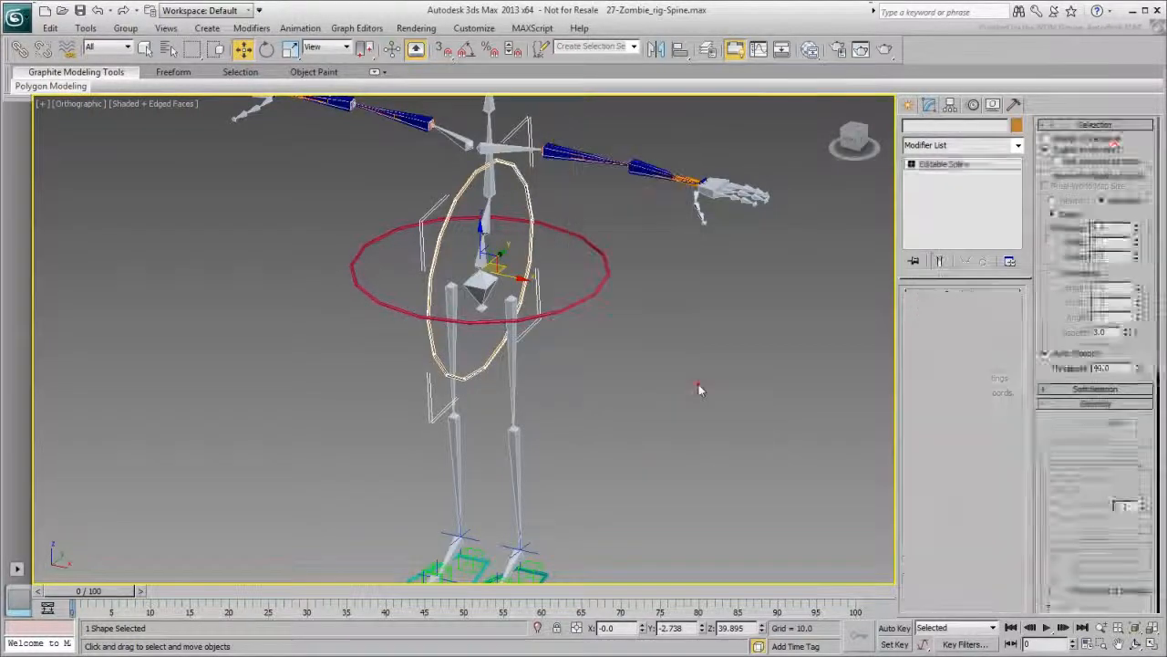
- Rotate the hip control at Spline sub-object level in local coordinates with angle snap on, laying it horizontally around the pelvis
{"action": "left_click", "coordinate": [1113, 146]}
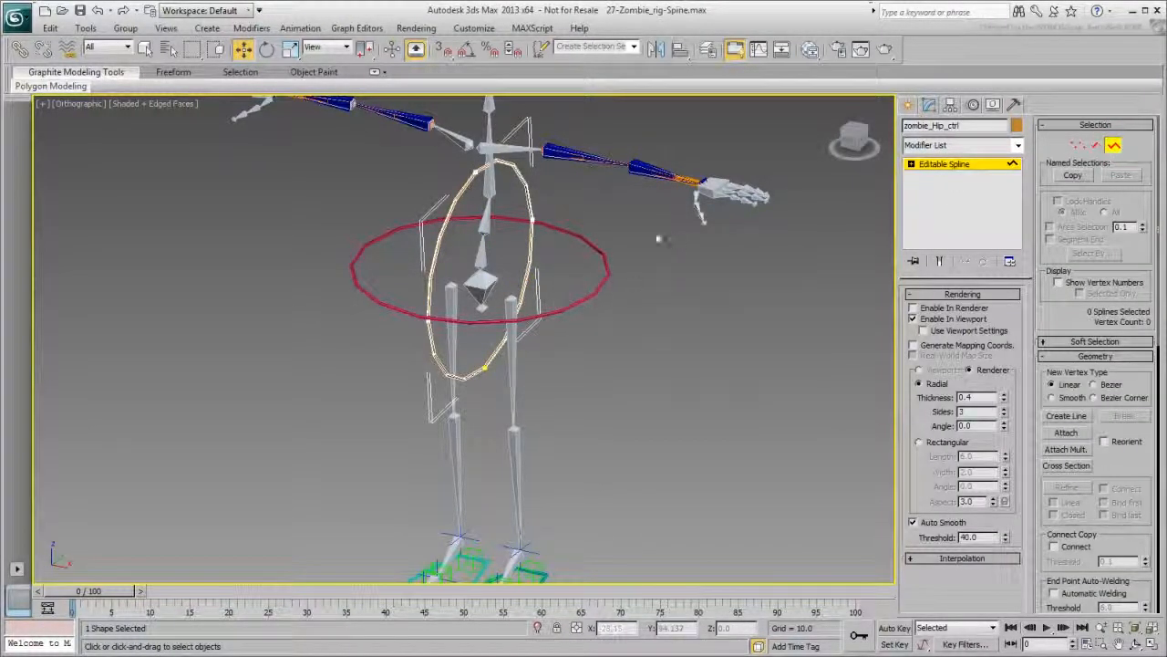
{"action": "left_click_drag", "start_coordinate": [663, 384], "coordinate": [385, 227]}
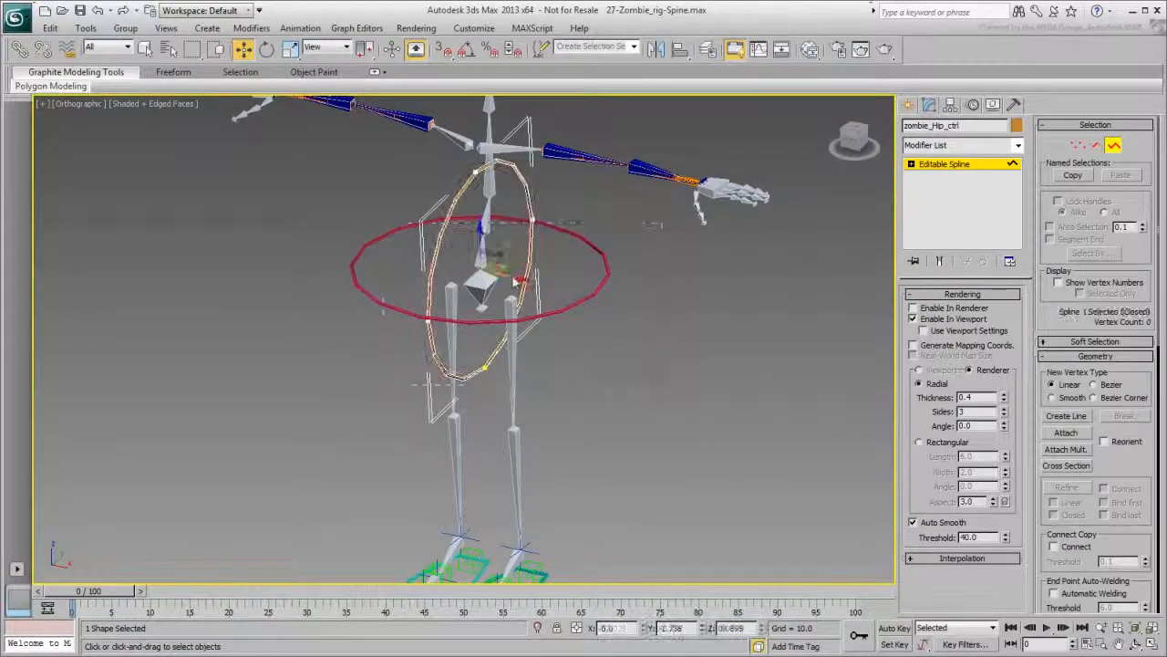
{"action": "left_click", "coordinate": [266, 49]}
{"action": "left_click", "coordinate": [333, 51]}
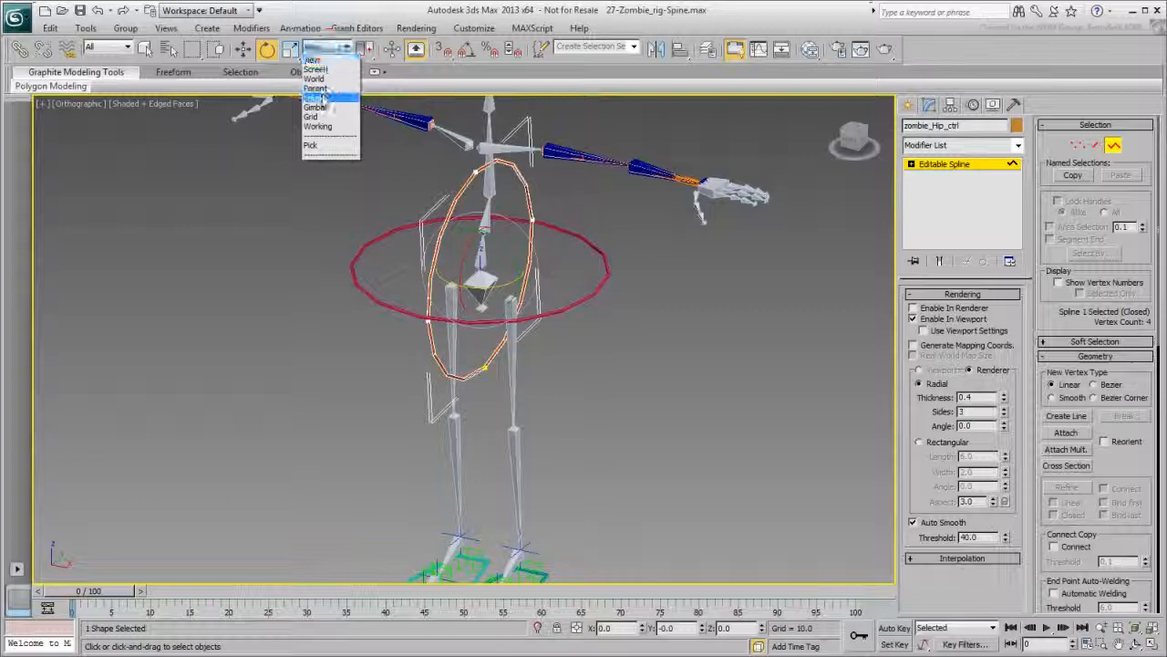
{"action": "left_click", "coordinate": [325, 98]}
{"action": "left_click_drag", "start_coordinate": [514, 270], "coordinate": [534, 330]}
{"action": "key", "text": "a"}
{"action": "left_click_drag", "start_coordinate": [511, 256], "coordinate": [490, 182]}
{"action": "right_click", "coordinate": [490, 182]}
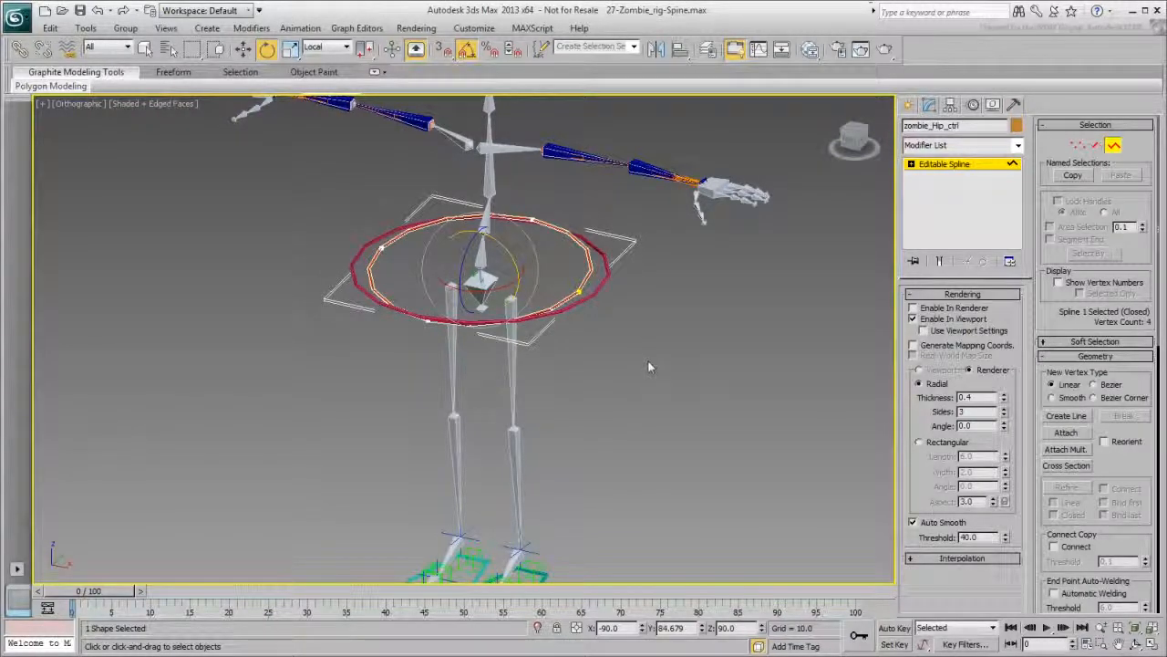
- Leave Spline sub-object level and clone zombie_Hip_ctrl as a copy named zombie_SpineBase_ctrl
{"action": "left_click", "coordinate": [1113, 146]}
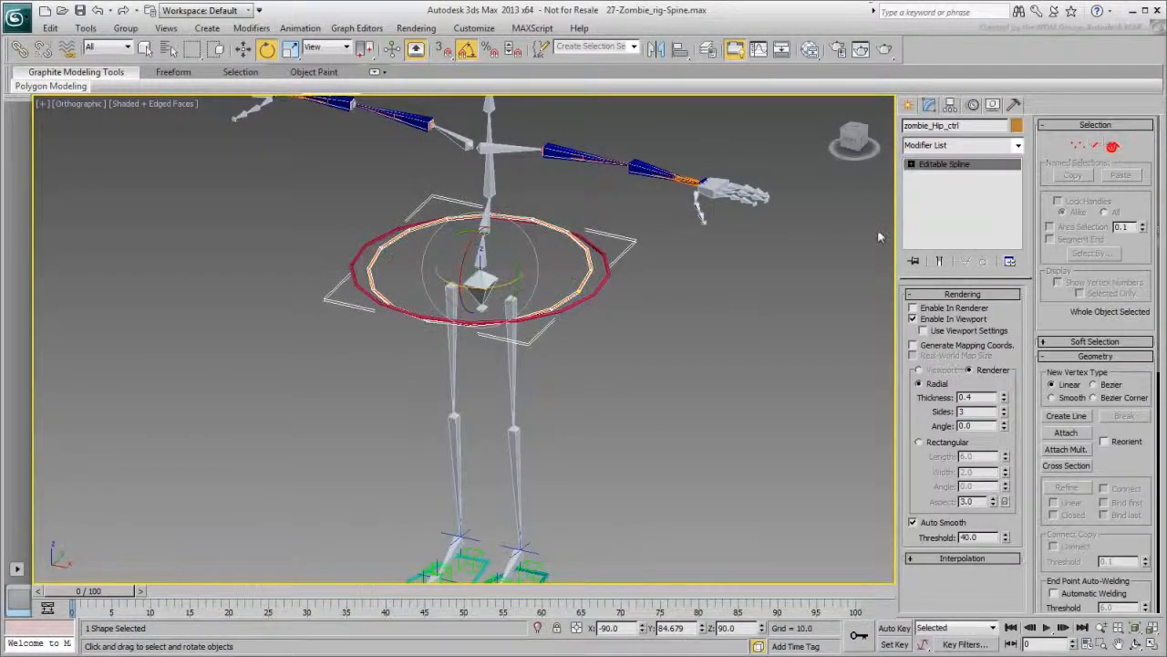
{"action": "middle_click_drag", "start_coordinate": [493, 364], "coordinate": [743, 422], "text": "alt"}
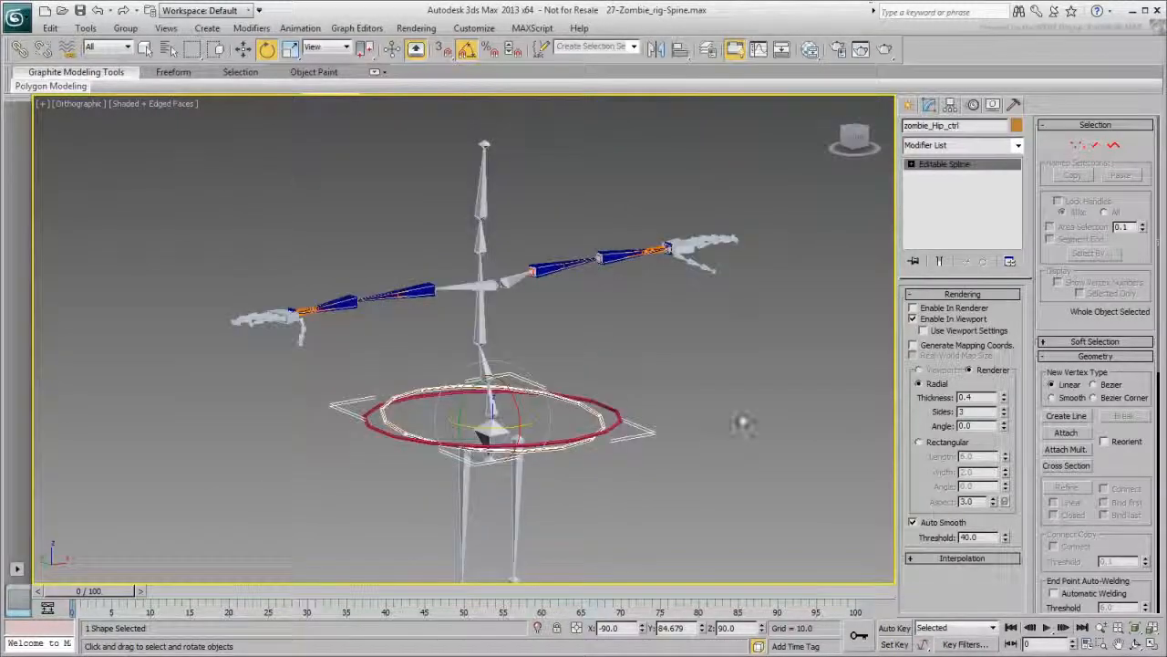
{"action": "left_click", "coordinate": [50, 27]}
{"action": "left_click", "coordinate": [78, 142]}
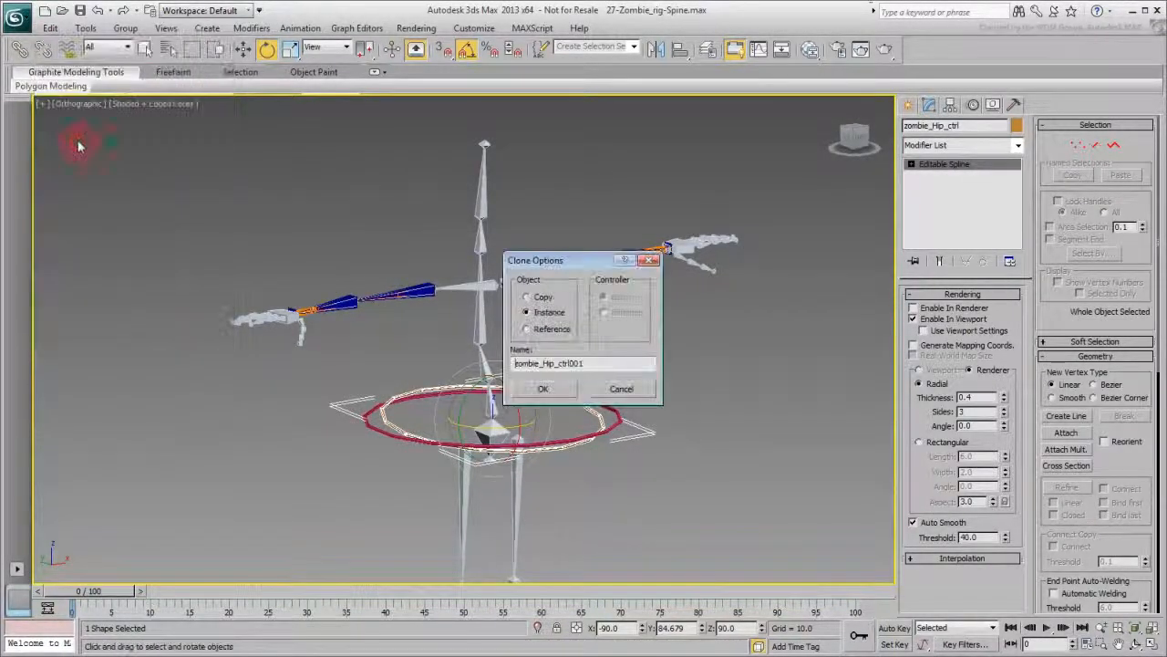
{"action": "left_click", "coordinate": [527, 298]}
{"action": "left_click", "coordinate": [588, 363]}
{"action": "key", "text": "BackSpace"}
{"action": "key", "text": "BackSpace"}
{"action": "key", "text": "BackSpace"}
{"action": "left_click_drag", "start_coordinate": [555, 363], "coordinate": [543, 363]}
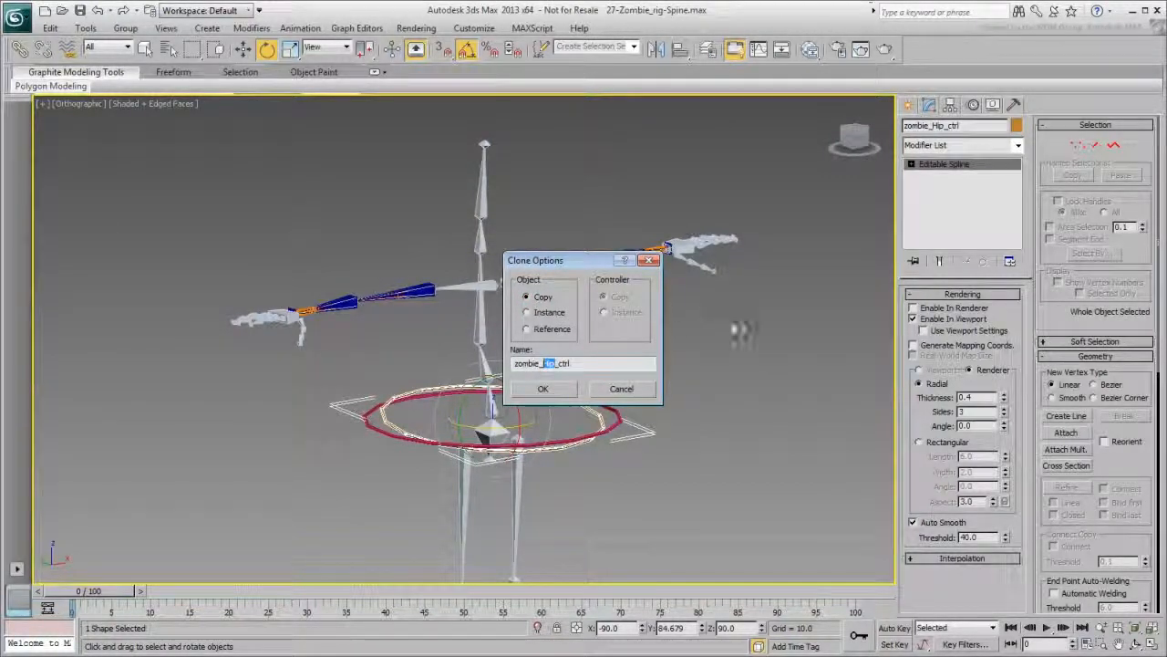
{"action": "type", "text": "SpineBase"}
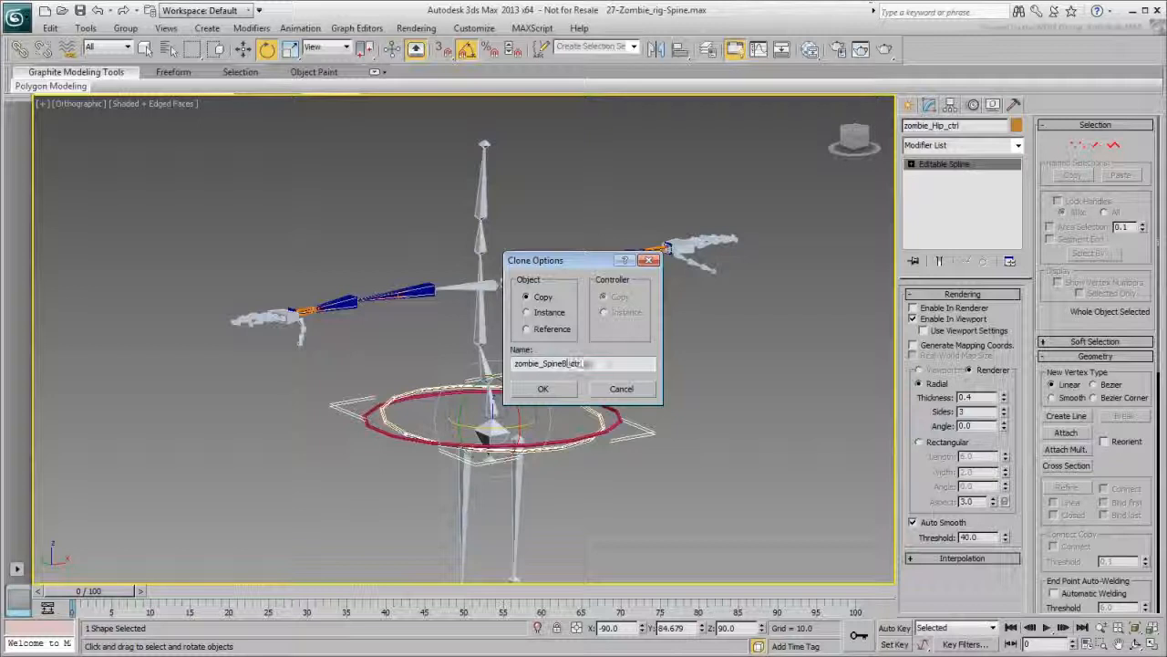
{"action": "left_click", "coordinate": [542, 389]}
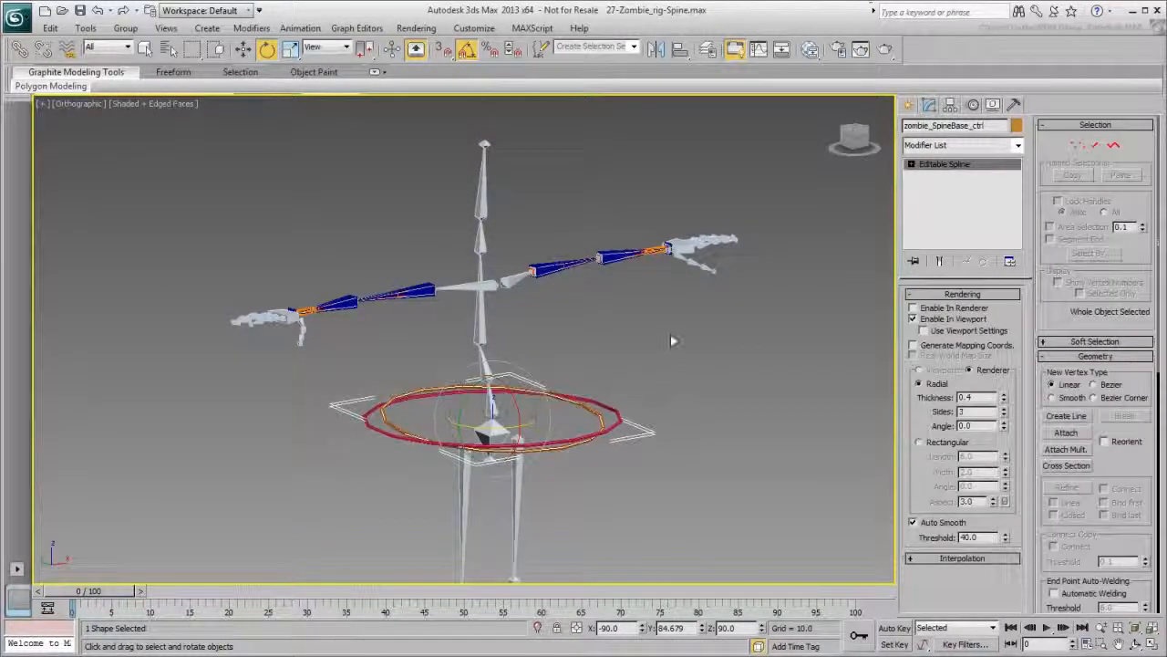
- Align zombie_SpineBase_ctrl to the first spine bone, pivot to pivot, in X, Y and Z position and X, Y and Z orientation
{"action": "left_click", "coordinate": [679, 51]}
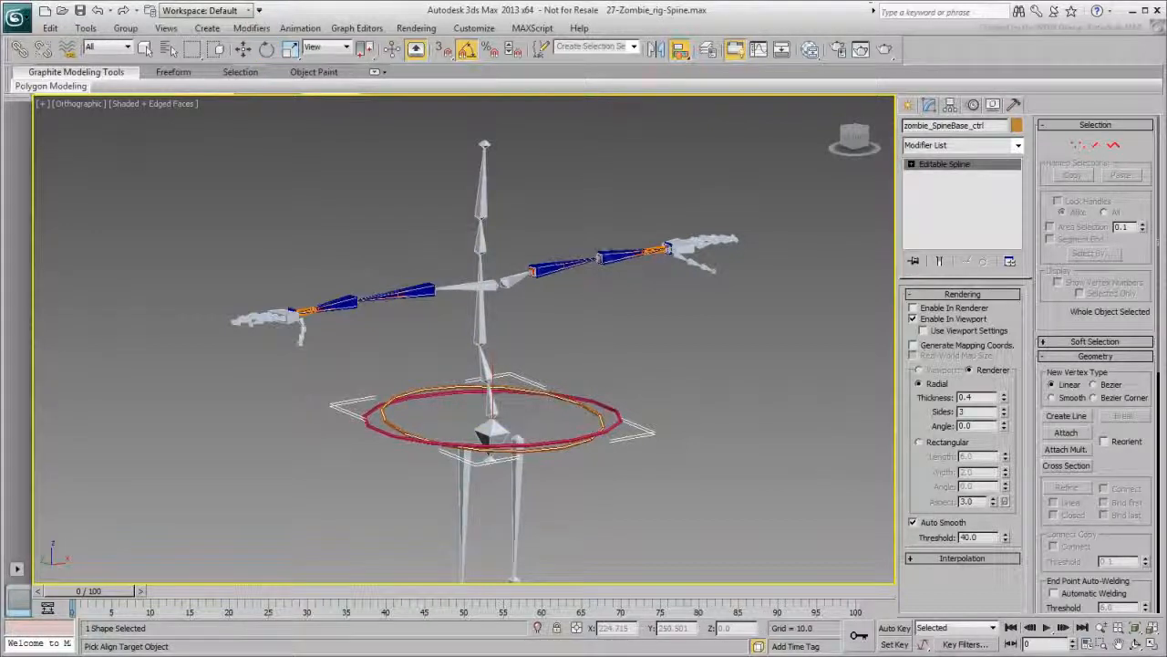
{"action": "left_click", "coordinate": [492, 410]}
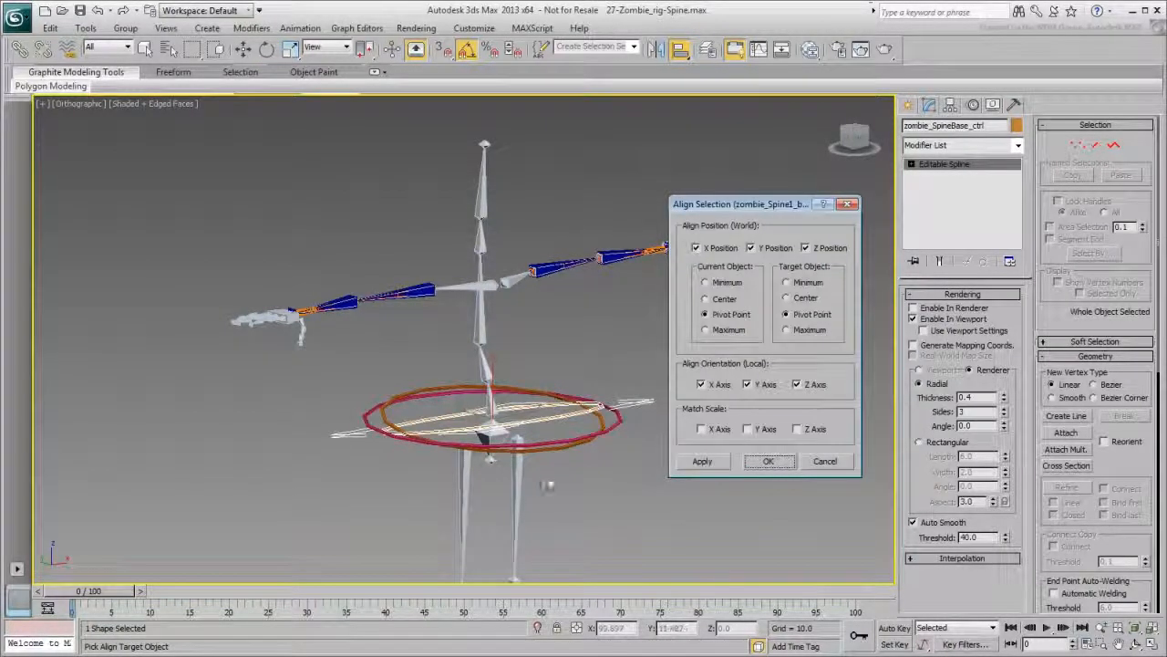
{"action": "left_click", "coordinate": [769, 461]}
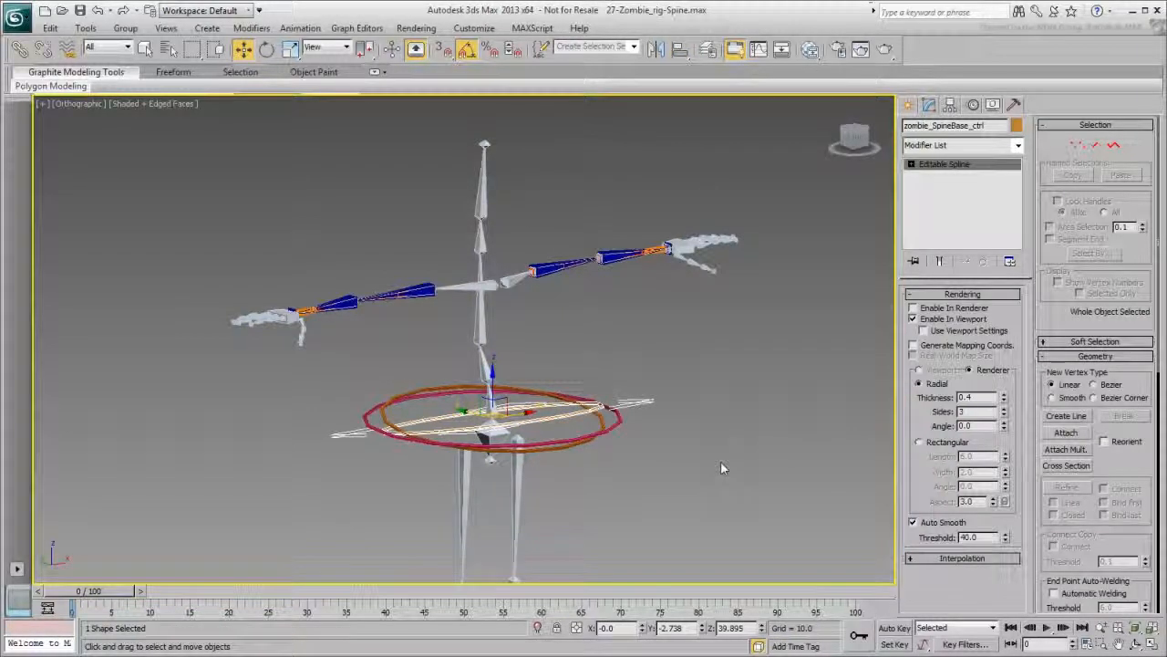
- Uniformly scale down the spine base control at Spline sub-object level so its ring fits inside the hip control
{"action": "middle_click_drag", "start_coordinate": [680, 463], "coordinate": [632, 447], "text": "alt"}
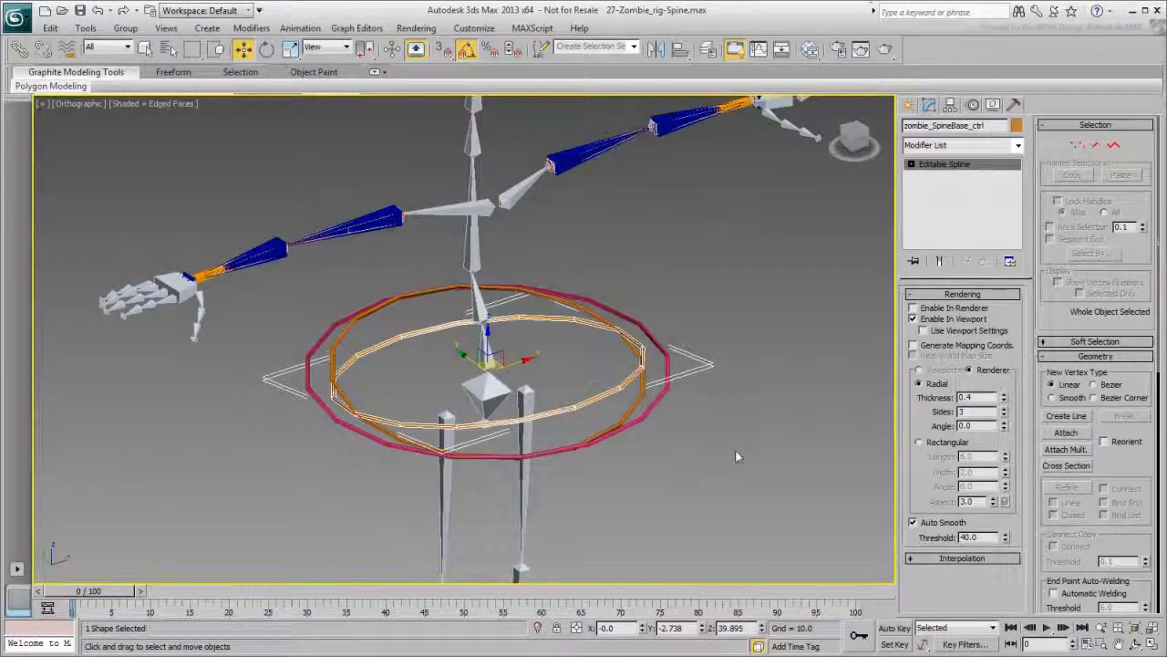
{"action": "left_click", "coordinate": [290, 50]}
{"action": "left_click_drag", "start_coordinate": [484, 351], "coordinate": [508, 347]}
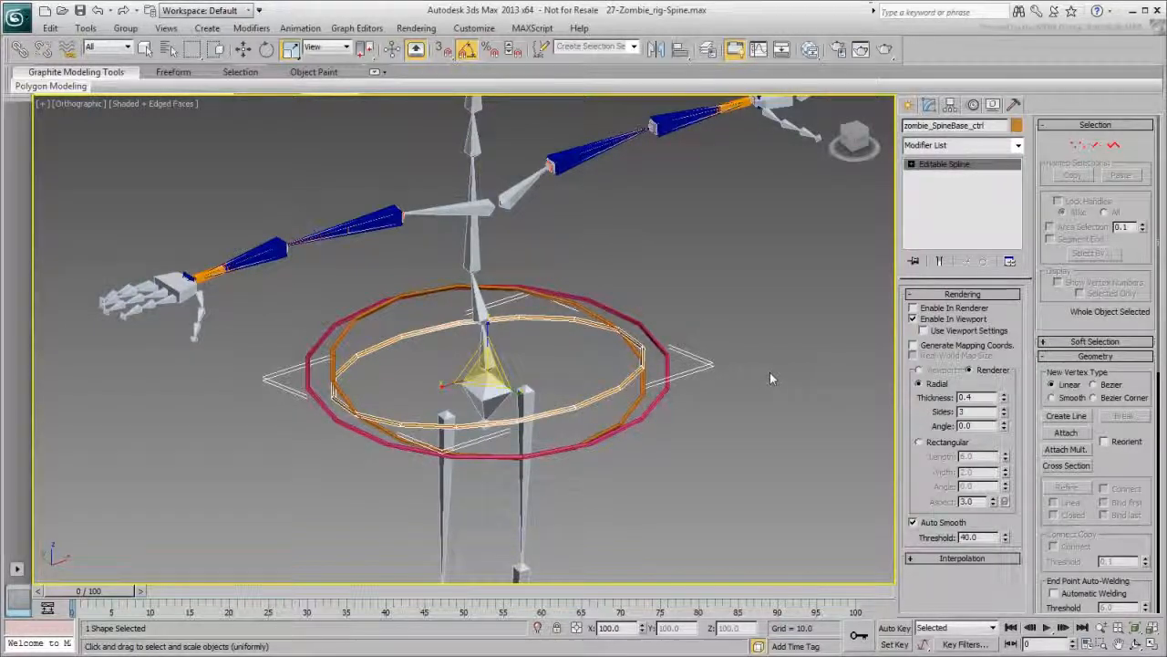
{"action": "left_click", "coordinate": [1113, 145]}
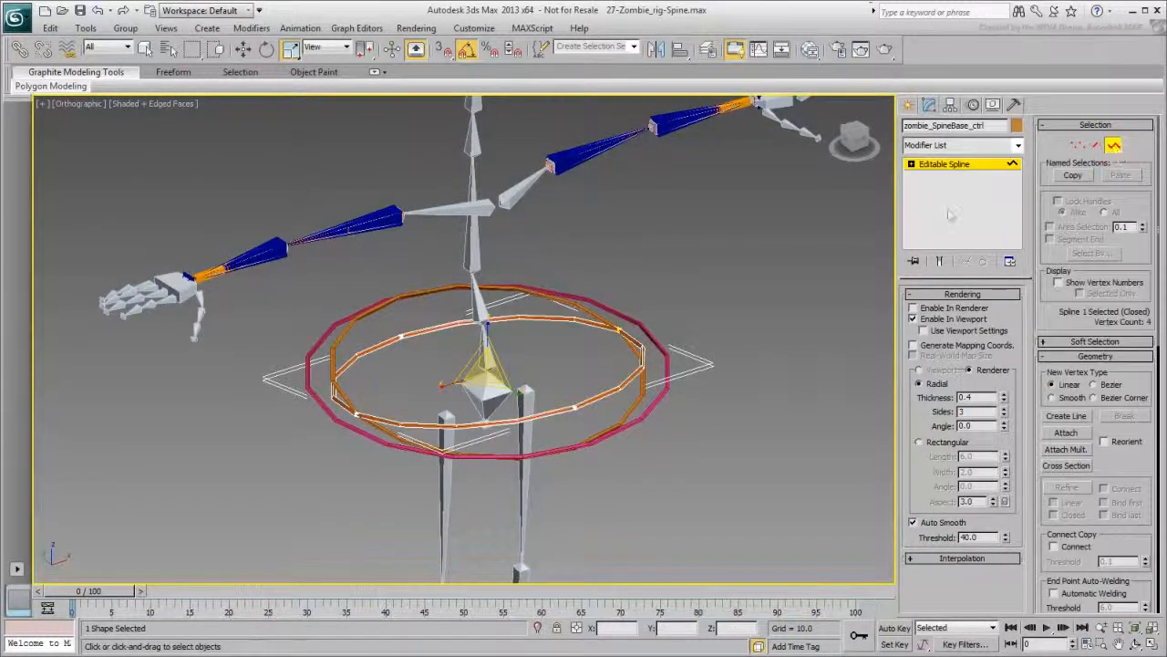
{"action": "left_click_drag", "start_coordinate": [487, 367], "coordinate": [491, 388]}
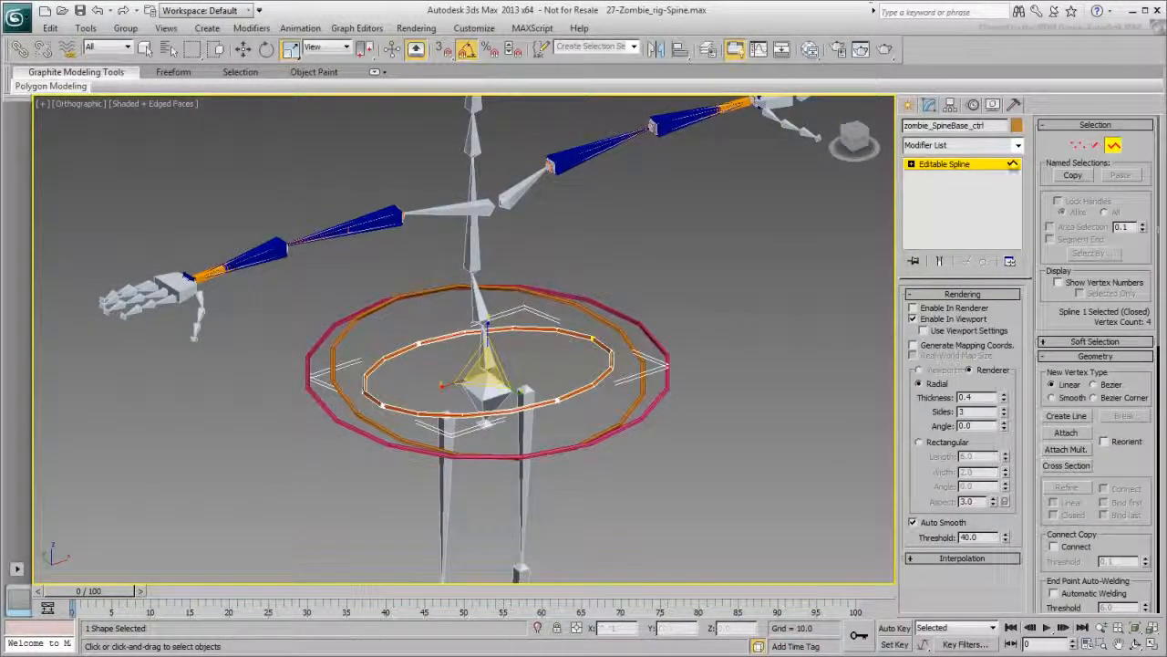
{"action": "left_click", "coordinate": [1113, 146]}
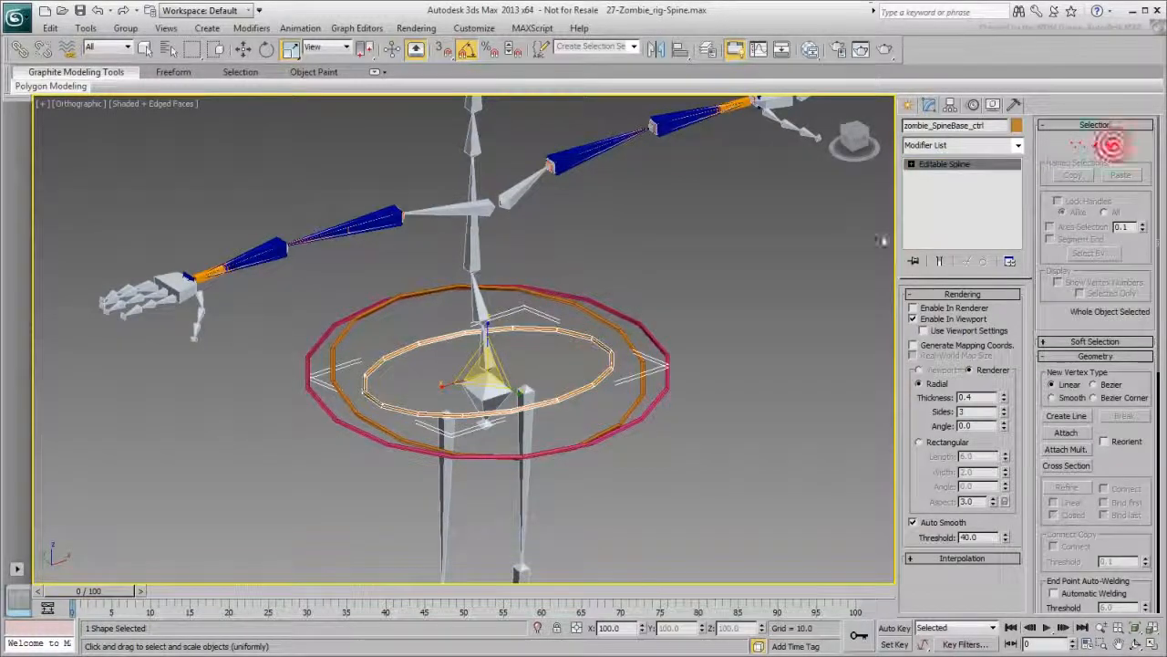
- Clone the spine base control as a copy named zombie_NeckBase_ctrl
{"action": "middle_click_drag", "start_coordinate": [692, 448], "coordinate": [270, 122], "text": "alt"}
{"action": "left_click", "coordinate": [50, 27]}
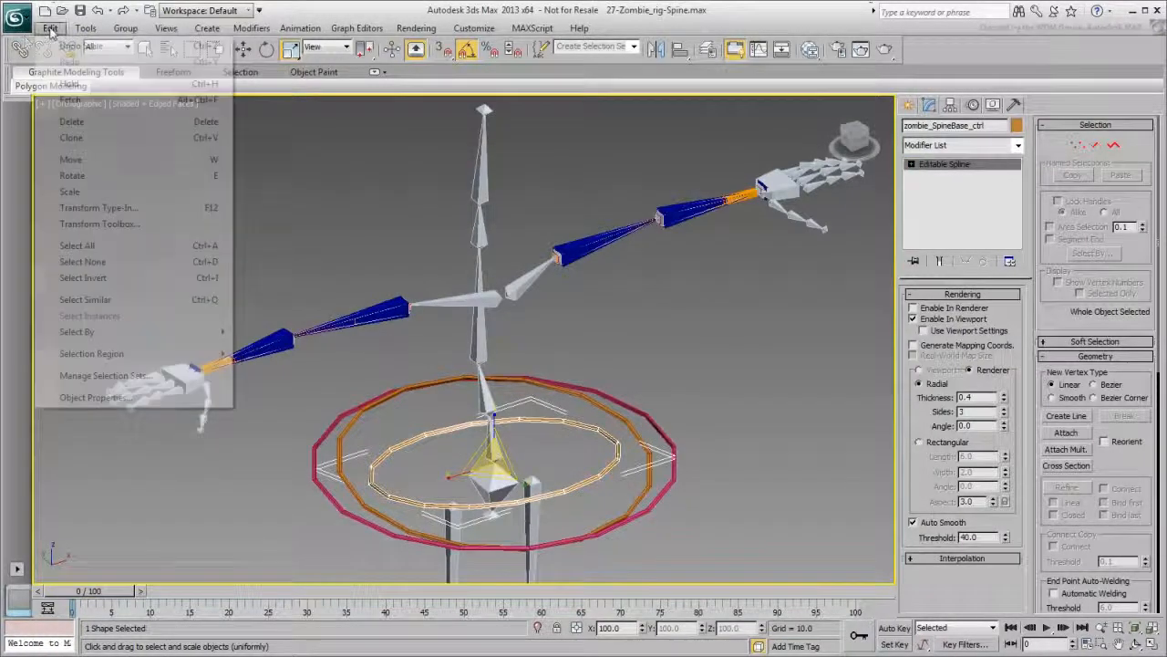
{"action": "left_click", "coordinate": [77, 154]}
{"action": "left_click", "coordinate": [621, 363]}
{"action": "key", "text": "BackSpace"}
{"action": "key", "text": "BackSpace"}
{"action": "key", "text": "BackSpace"}
{"action": "left_click_drag", "start_coordinate": [559, 362], "coordinate": [541, 363]}
{"action": "type", "text": "NeckBase_ctrl"}
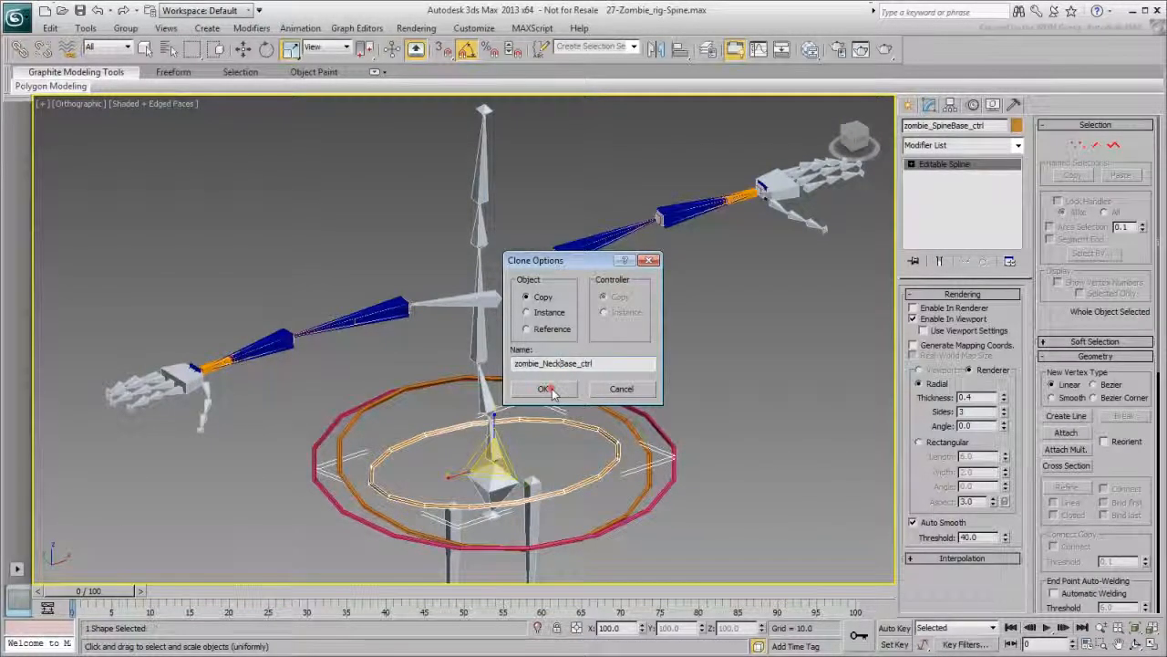
{"action": "left_click", "coordinate": [545, 389]}
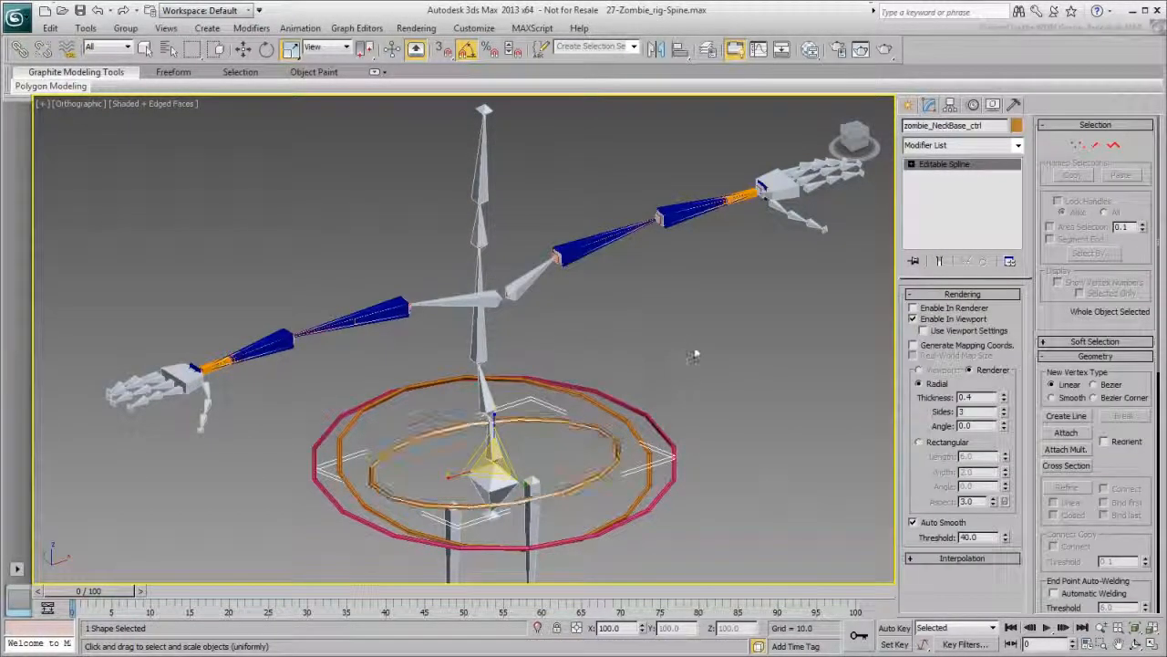
- Align zombie_NeckBase_ctrl to the neck bone's pivot in X, Y and Z position and in X, Y and Z orientation
{"action": "left_click", "coordinate": [680, 50]}
{"action": "left_click", "coordinate": [478, 238]}
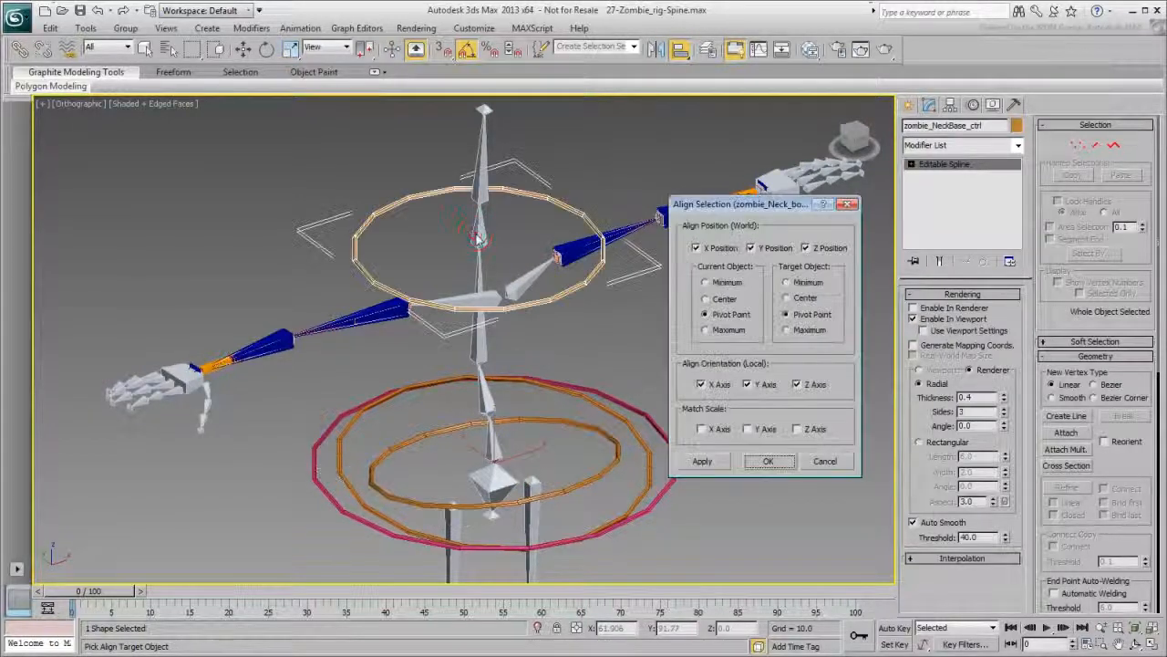
{"action": "left_click", "coordinate": [769, 462]}
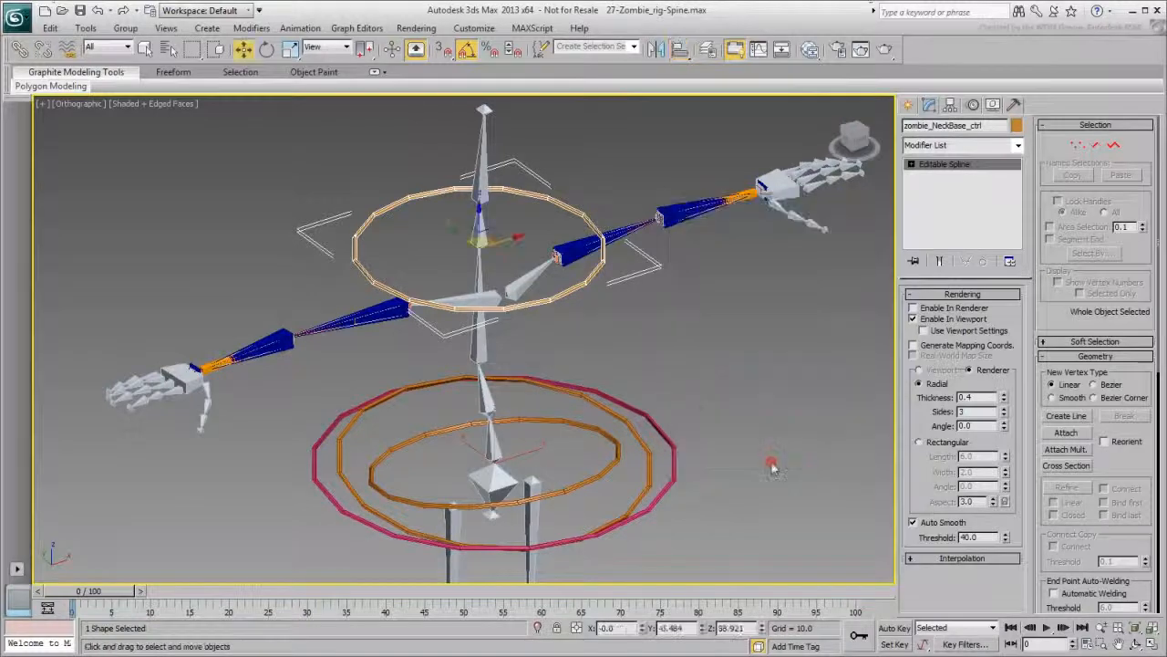
- Uniformly scale down the neck base control's spline at sub-object level to a smaller ring around the neck
{"action": "left_click", "coordinate": [1114, 145]}
{"action": "left_click", "coordinate": [553, 292]}
{"action": "right_click", "coordinate": [507, 272]}
{"action": "left_click", "coordinate": [527, 302]}
{"action": "left_click_drag", "start_coordinate": [476, 246], "coordinate": [479, 287]}
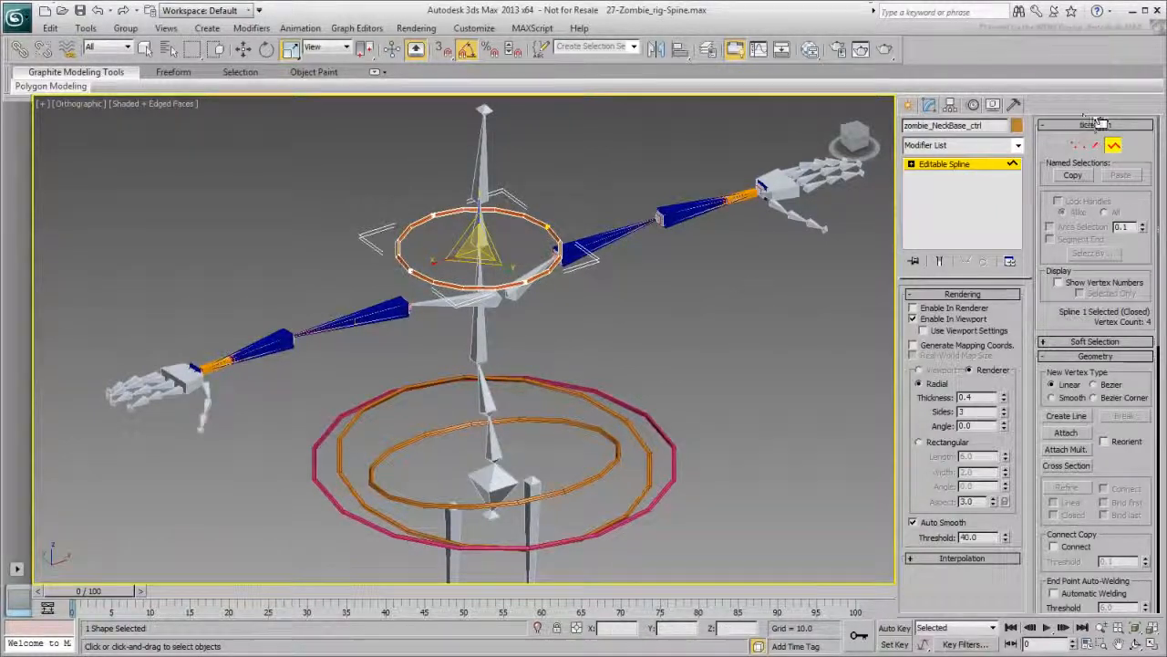
{"action": "left_click", "coordinate": [1114, 146]}
- Temporarily display the geometry category to check the neck ring's size against the zombie mesh, and hide the geometry again
{"action": "middle_click_drag", "start_coordinate": [691, 339], "coordinate": [691, 355], "text": "alt"}
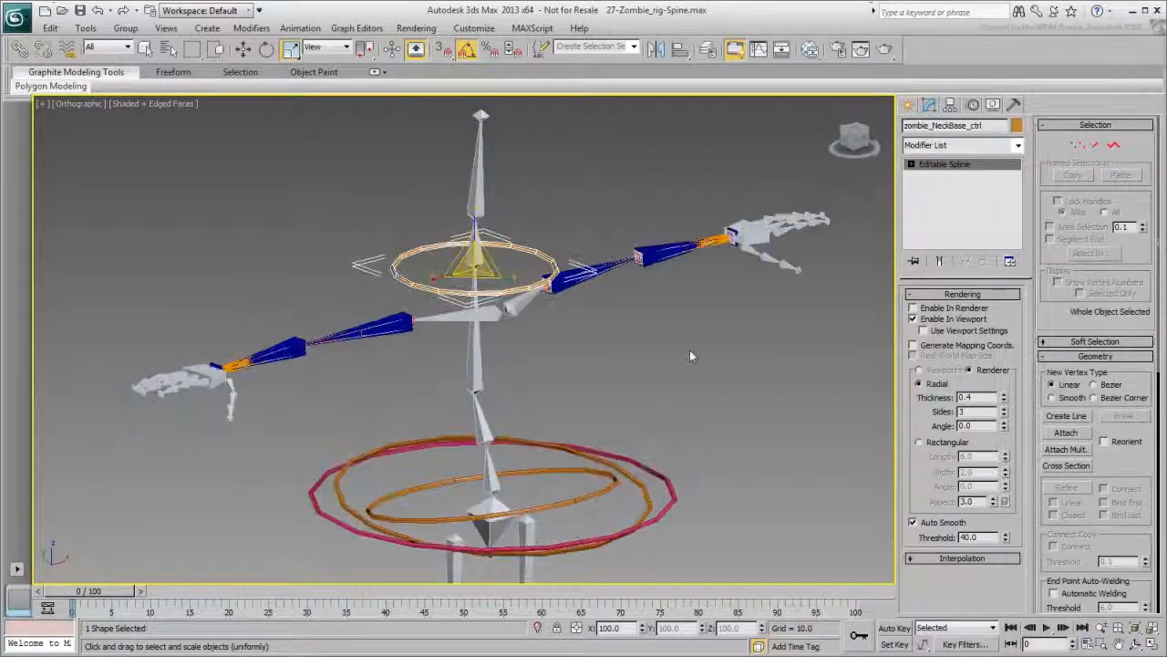
{"action": "left_click", "coordinate": [993, 104]}
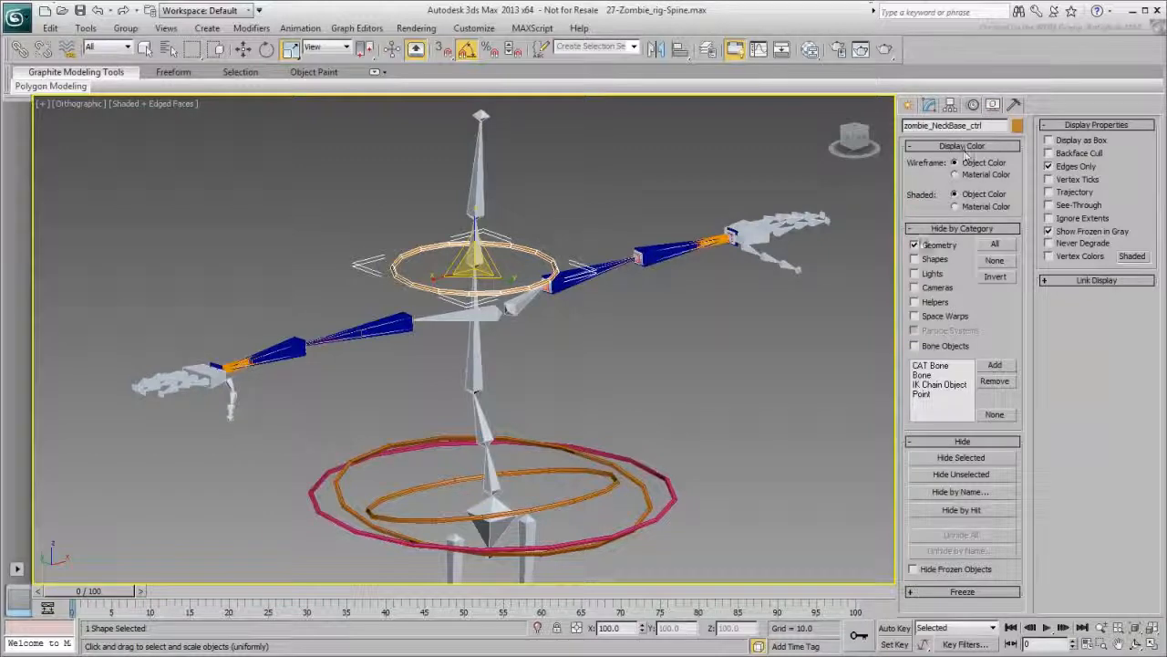
{"action": "left_click", "coordinate": [937, 246]}
{"action": "middle_click_drag", "start_coordinate": [574, 356], "coordinate": [577, 356], "text": "alt"}
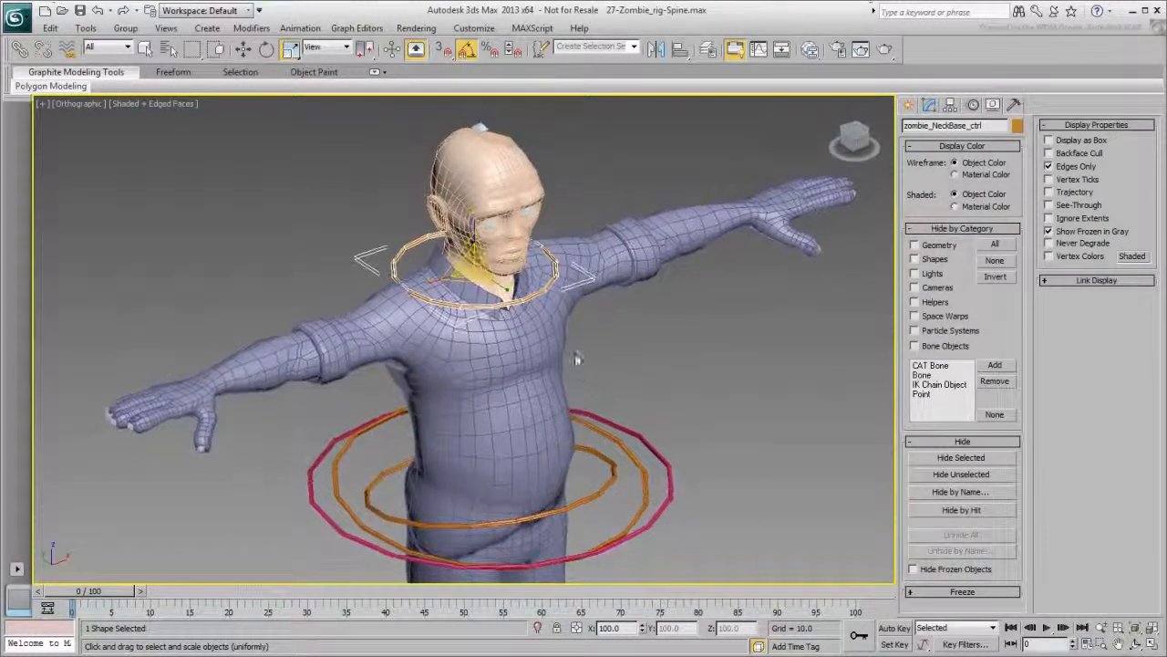
{"action": "left_click", "coordinate": [929, 104]}
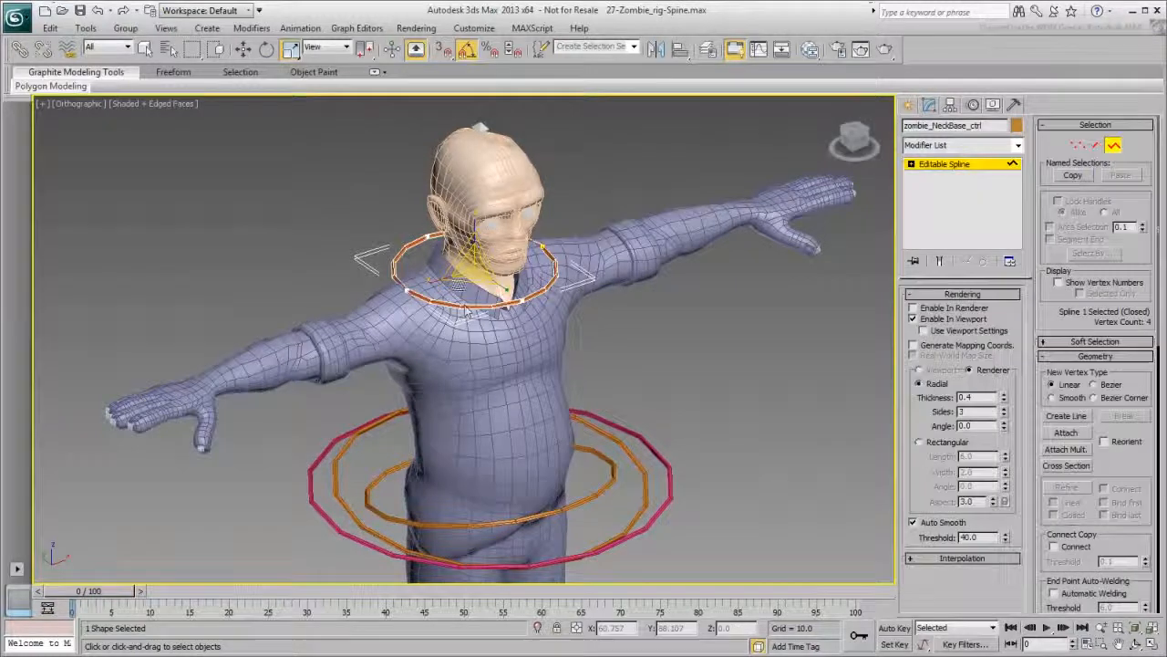
{"action": "mouse_move", "coordinate": [474, 264]}
{"action": "left_mouse_down"}
{"action": "mouse_move", "coordinate": [475, 311]}
{"action": "mouse_move", "coordinate": [475, 272]}
{"action": "left_mouse_up"}
{"action": "left_click", "coordinate": [1114, 145]}
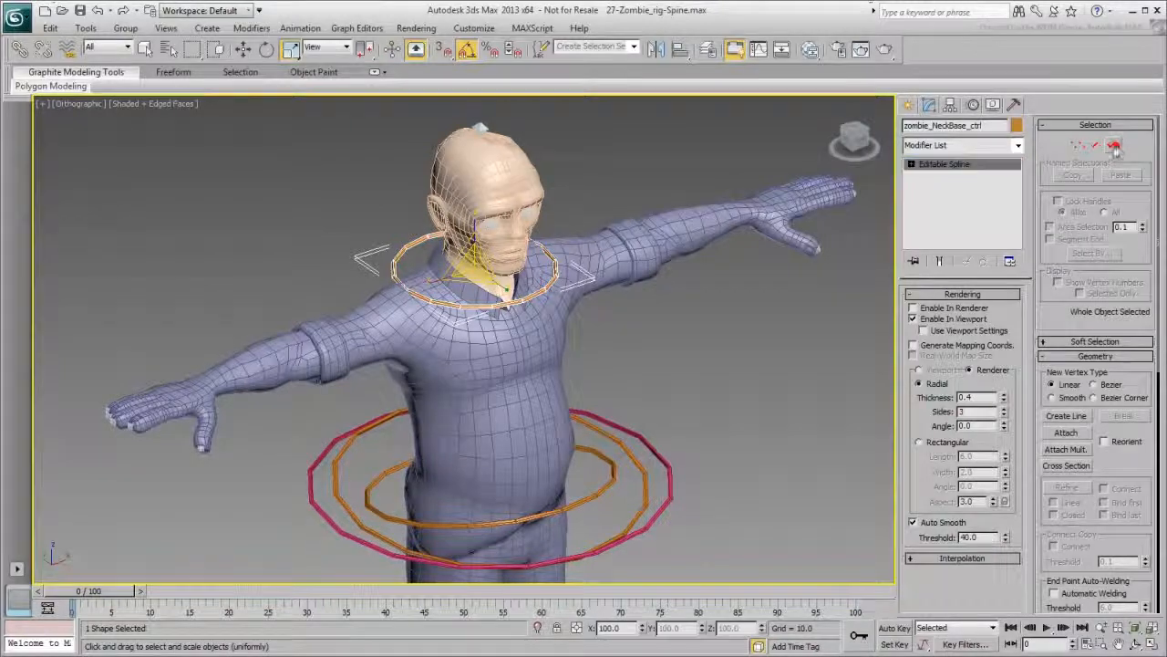
{"action": "left_click", "coordinate": [993, 105]}
{"action": "left_click", "coordinate": [915, 244]}
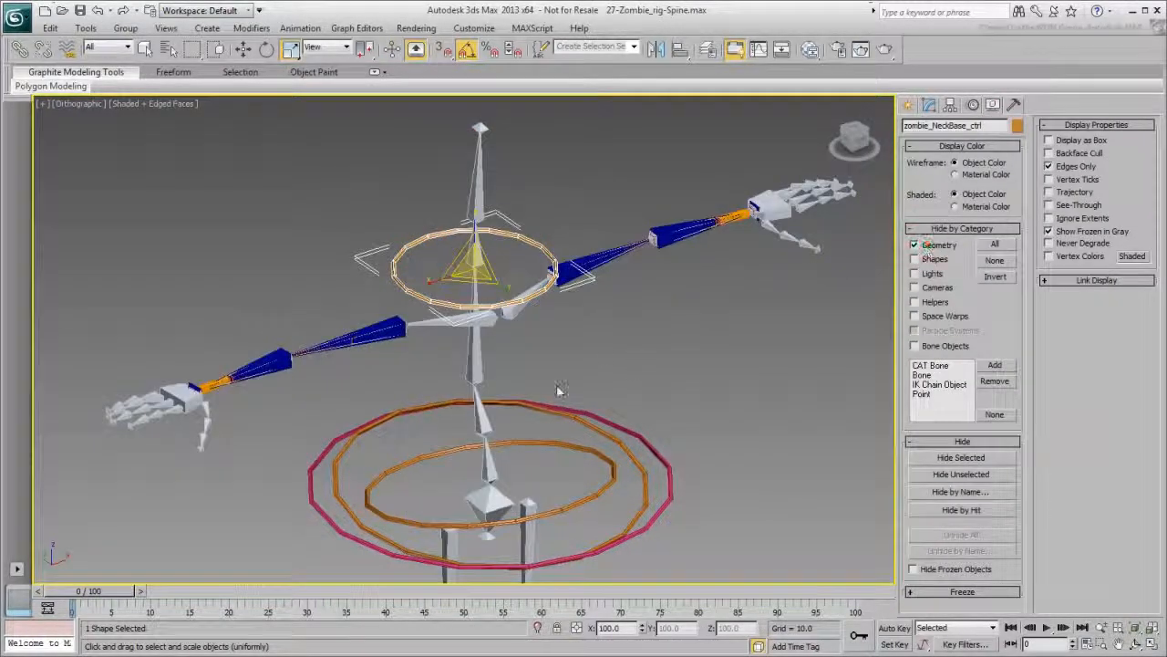
- Clone the neck base control as a copy named zombie_Head_ctrl
{"action": "middle_click_drag", "start_coordinate": [627, 336], "coordinate": [631, 344]}
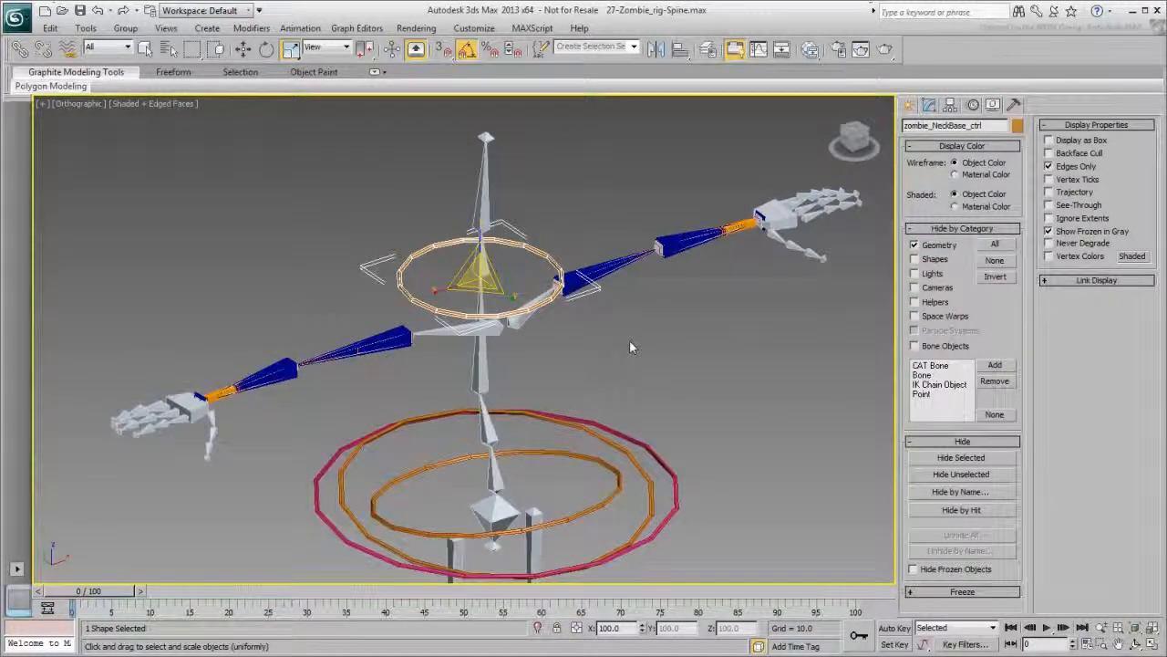
{"action": "left_click", "coordinate": [50, 27]}
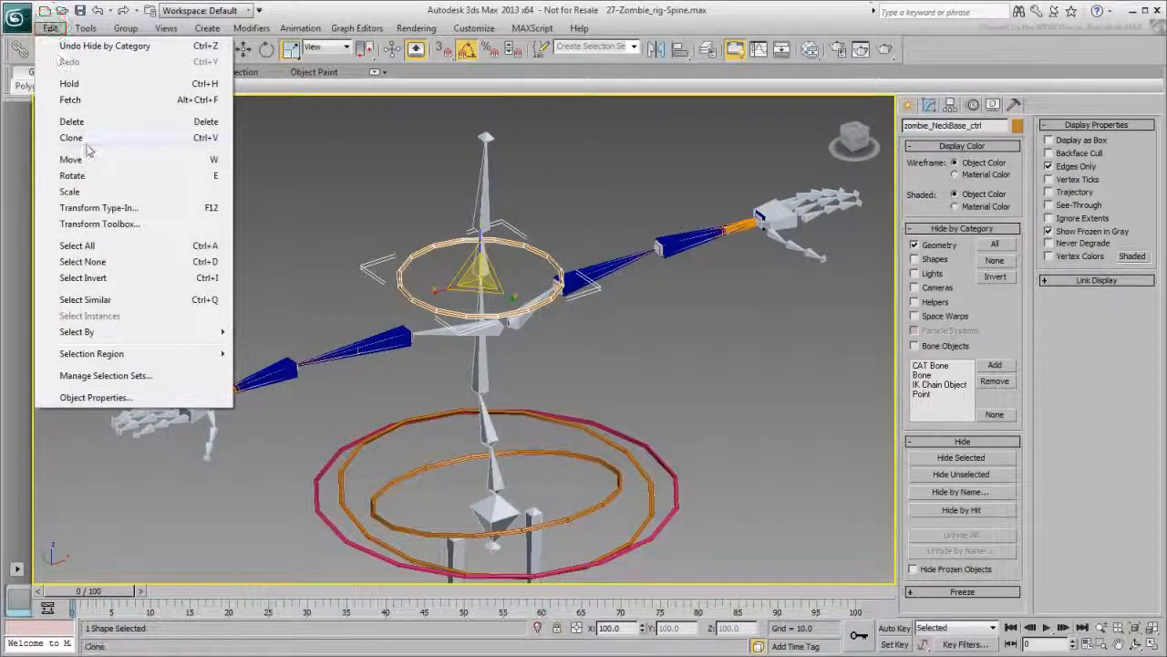
{"action": "left_click", "coordinate": [84, 143]}
{"action": "left_click_drag", "start_coordinate": [578, 365], "coordinate": [556, 364]}
{"action": "type", "text": "Head"}
{"action": "left_click", "coordinate": [602, 361]}
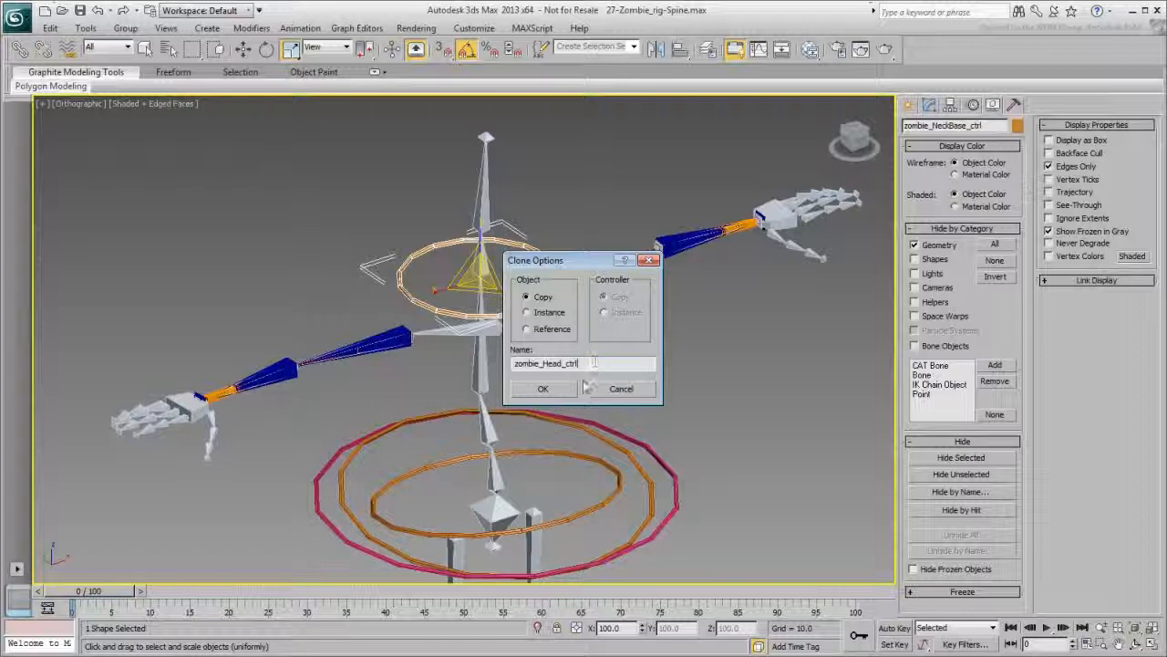
{"action": "left_click", "coordinate": [542, 394]}
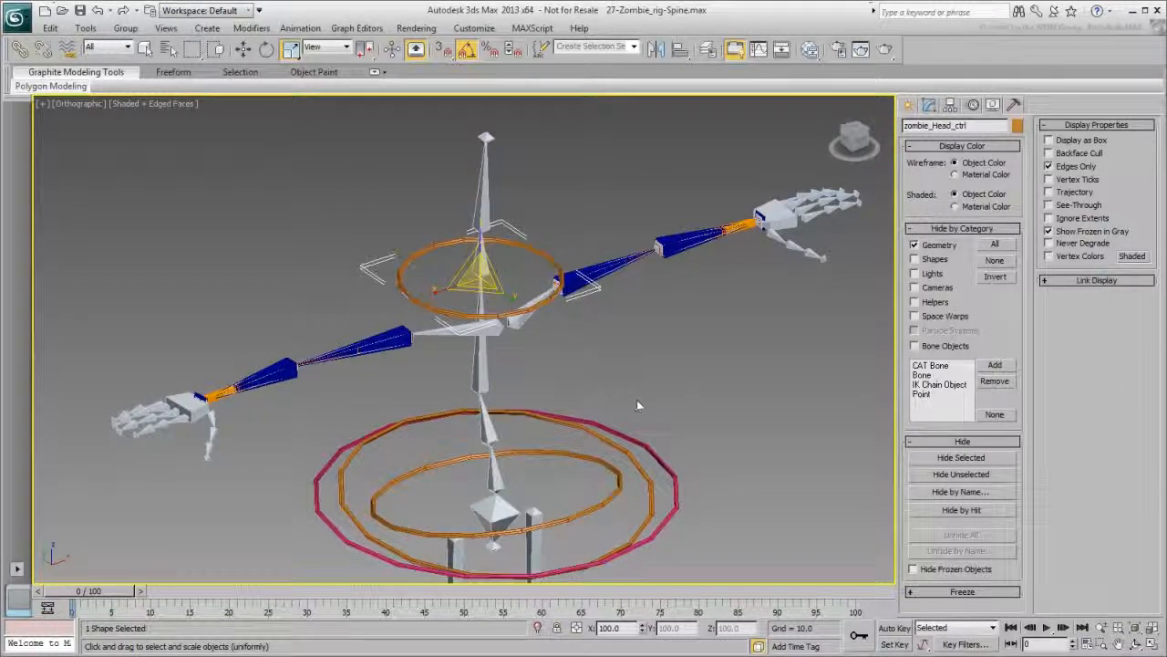
- Align zombie_Head_ctrl to the head bone's pivot in X, Y and Z position and in X, Y and Z orientation
{"action": "left_click", "coordinate": [679, 49]}
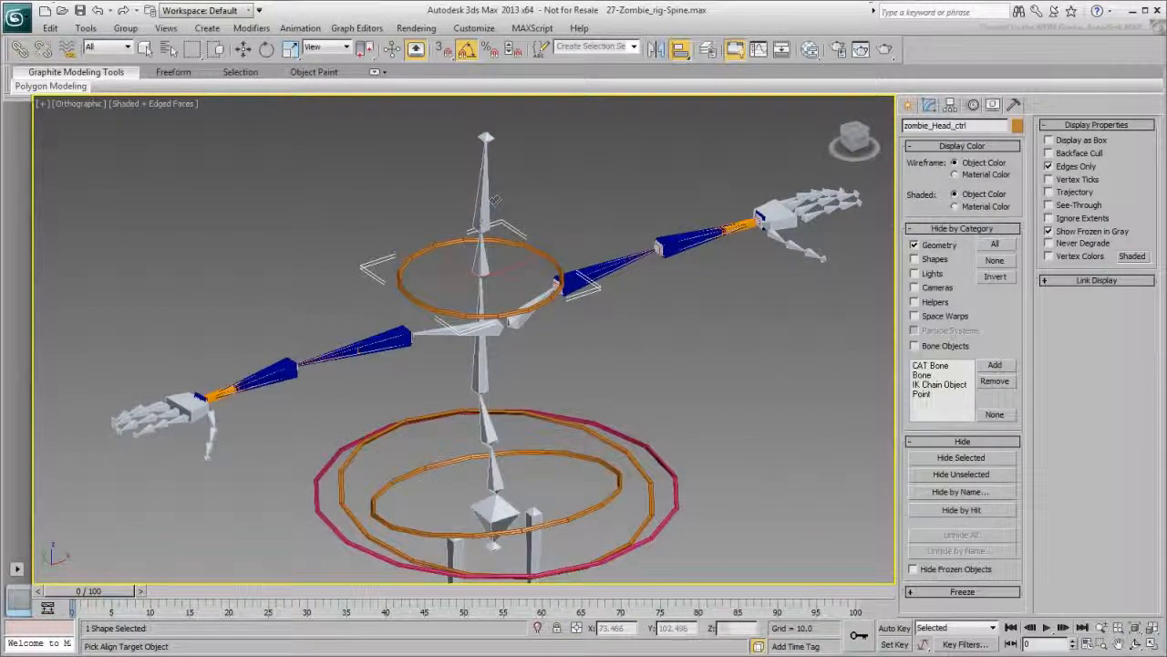
{"action": "left_click", "coordinate": [486, 216]}
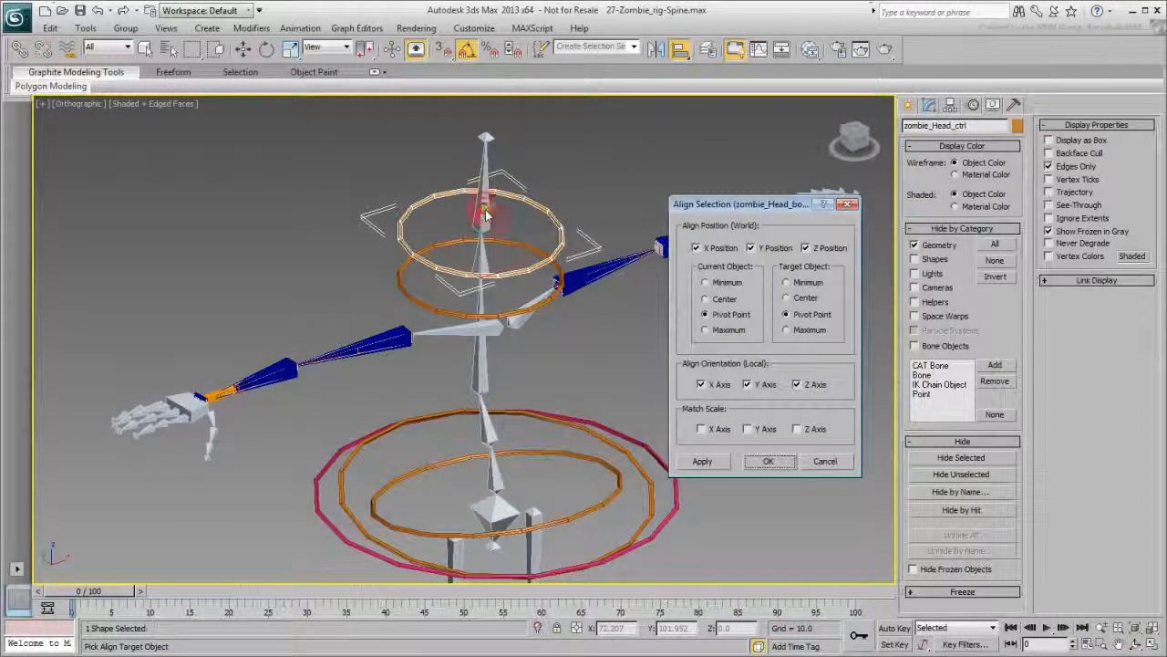
{"action": "left_click", "coordinate": [768, 461]}
- Change the object color of zombie_COM_ctrl, the outermost ring around the hips, to red
{"action": "middle_click_drag", "start_coordinate": [551, 465], "coordinate": [531, 414], "text": "alt"}
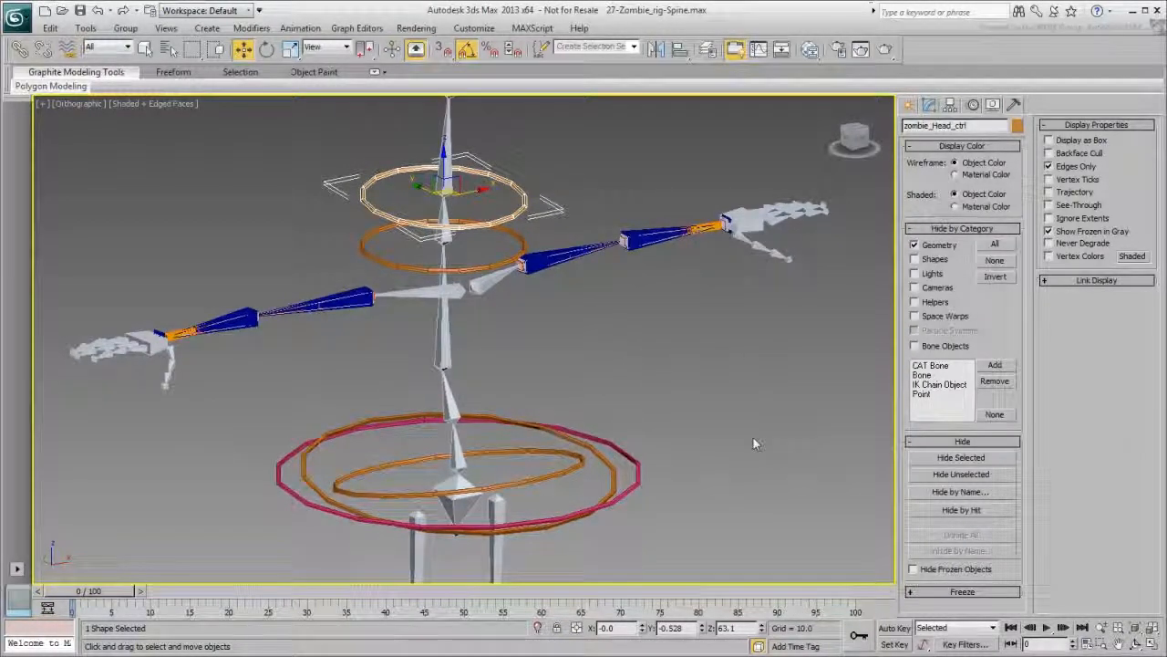
{"action": "middle_click_drag", "start_coordinate": [673, 396], "coordinate": [668, 398], "text": "alt"}
{"action": "left_click", "coordinate": [640, 465]}
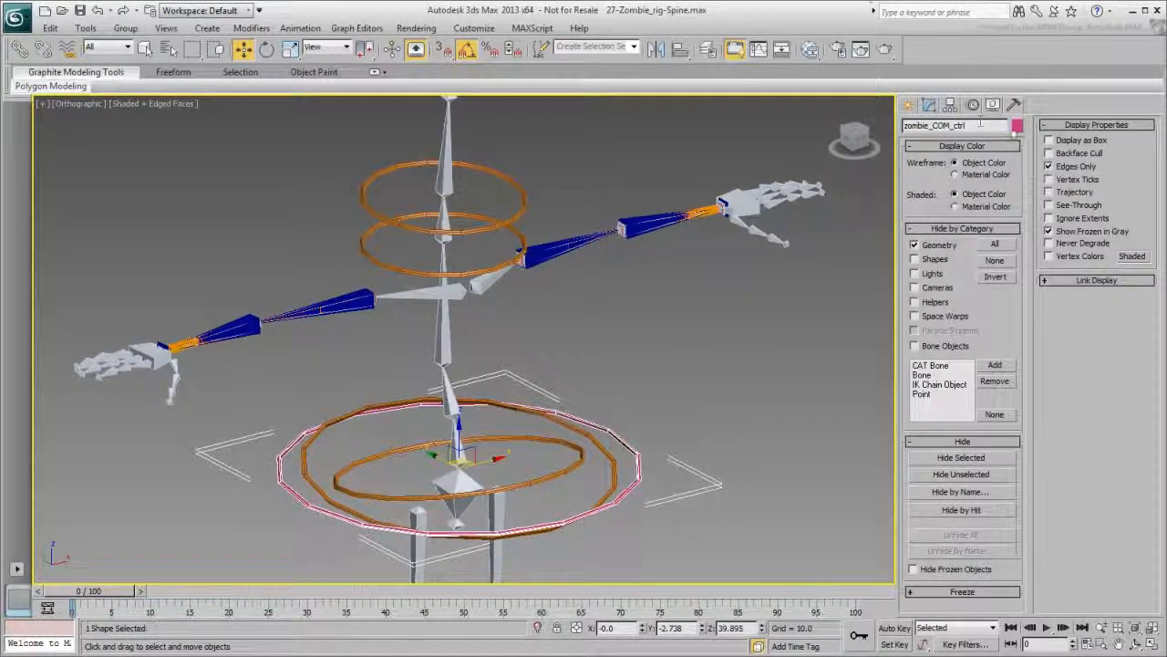
{"action": "left_click", "coordinate": [1016, 129]}
{"action": "left_click", "coordinate": [466, 422]}
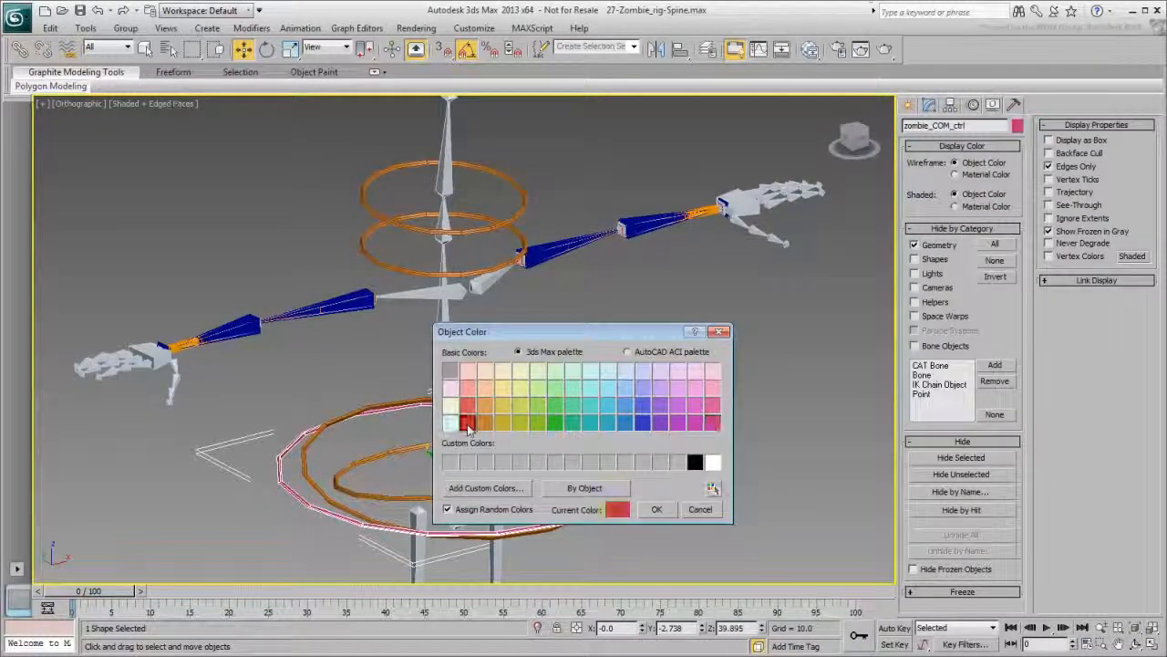
{"action": "left_click", "coordinate": [656, 509]}
{"action": "left_click", "coordinate": [717, 424]}
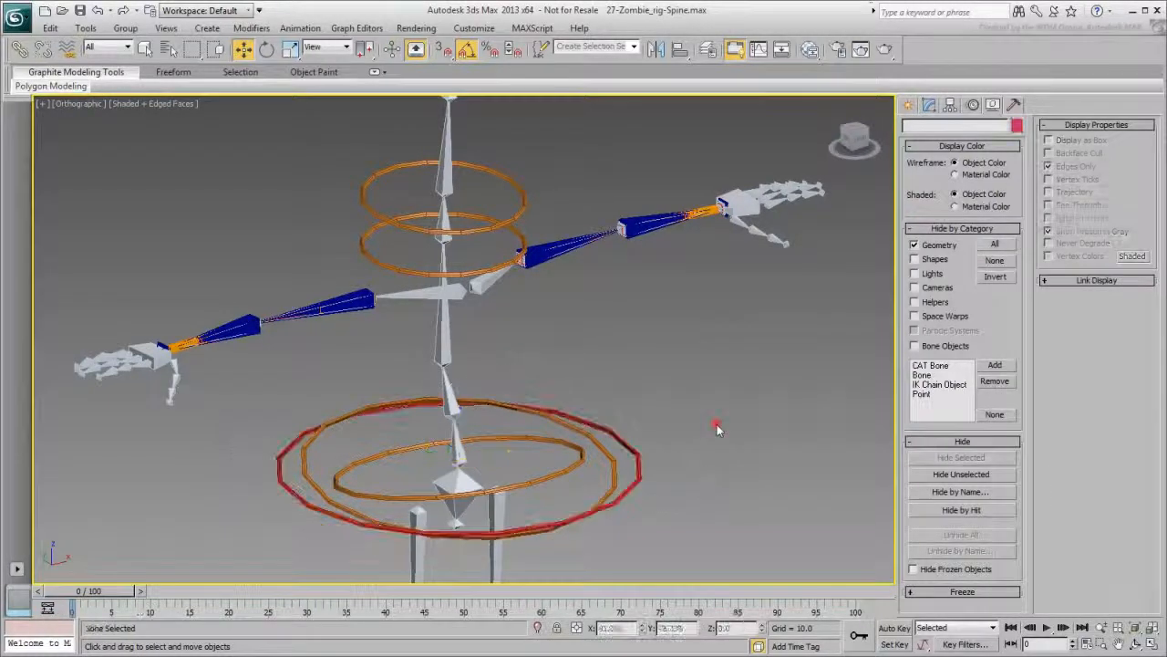
- Give the head, neck base, spine base and hip control rings a medium blue object color together
{"action": "left_click_drag", "start_coordinate": [547, 155], "coordinate": [501, 242]}
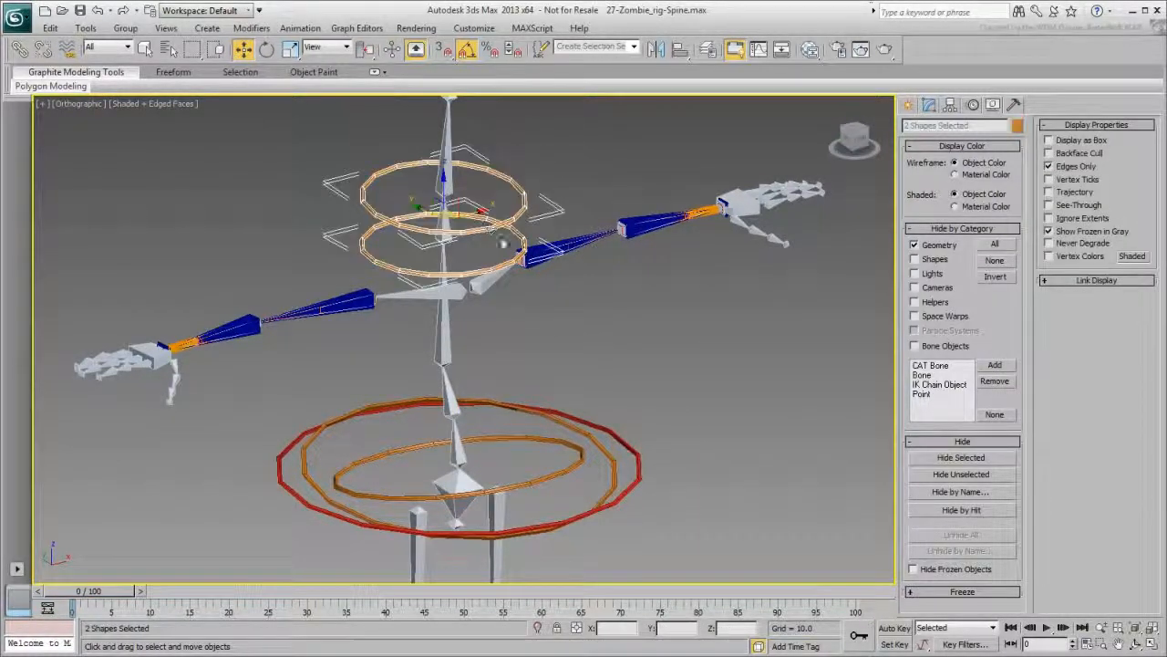
{"action": "left_click_drag", "start_coordinate": [629, 459], "coordinate": [549, 469], "text": "ctrl"}
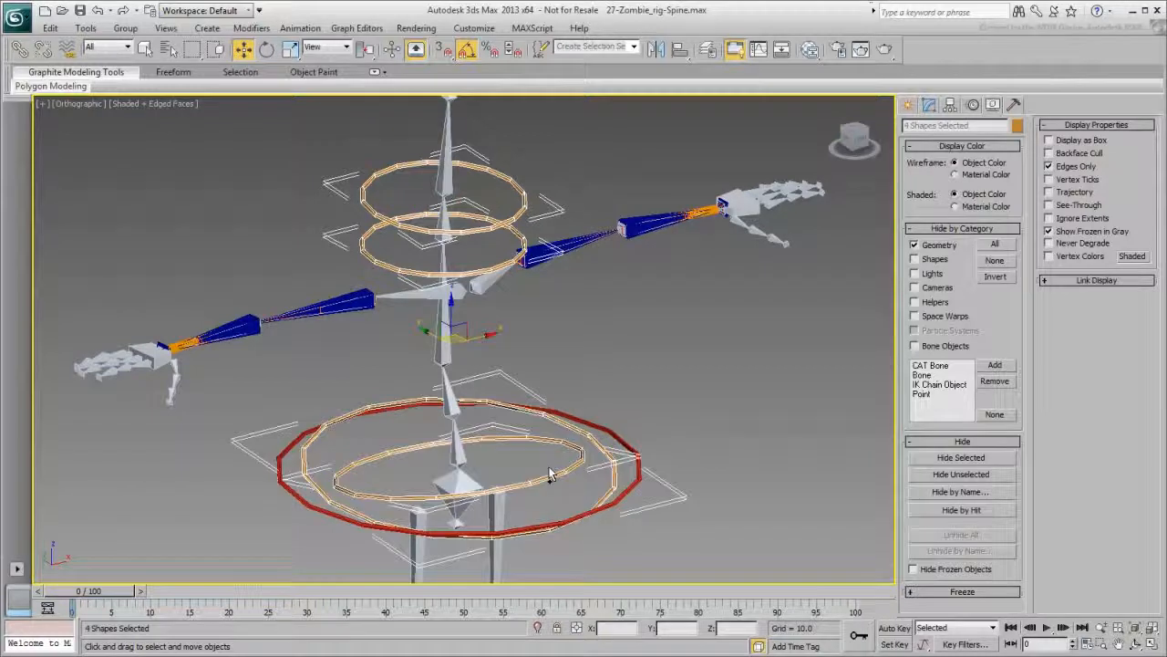
{"action": "left_click", "coordinate": [1018, 125]}
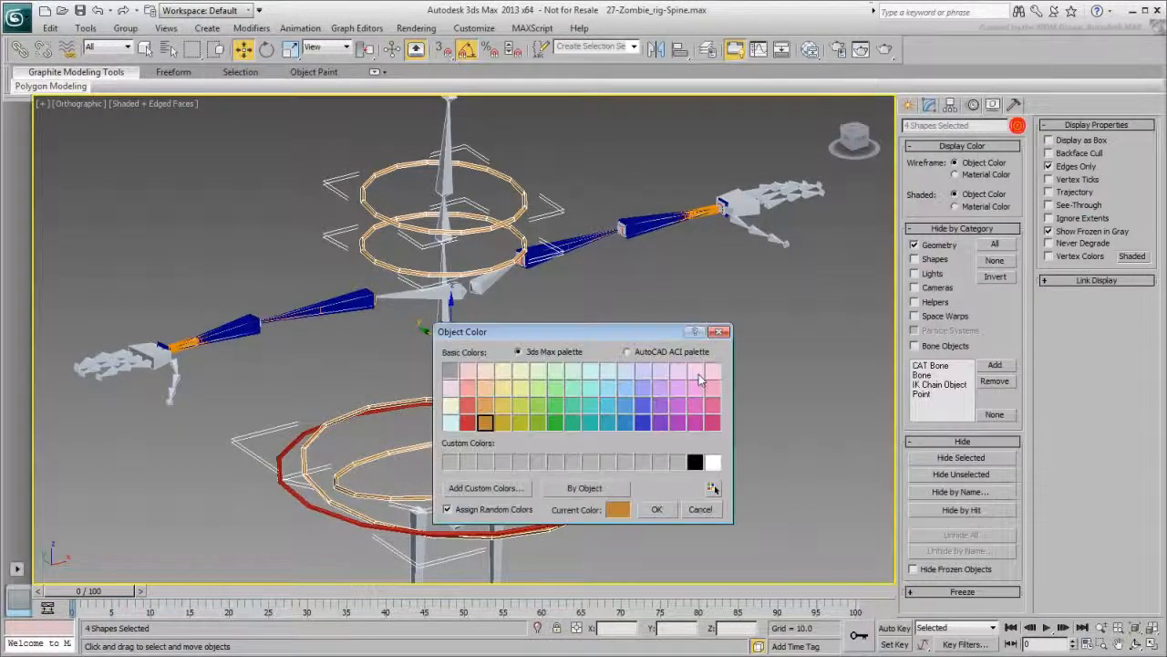
{"action": "left_click", "coordinate": [625, 421]}
{"action": "left_click", "coordinate": [657, 509]}
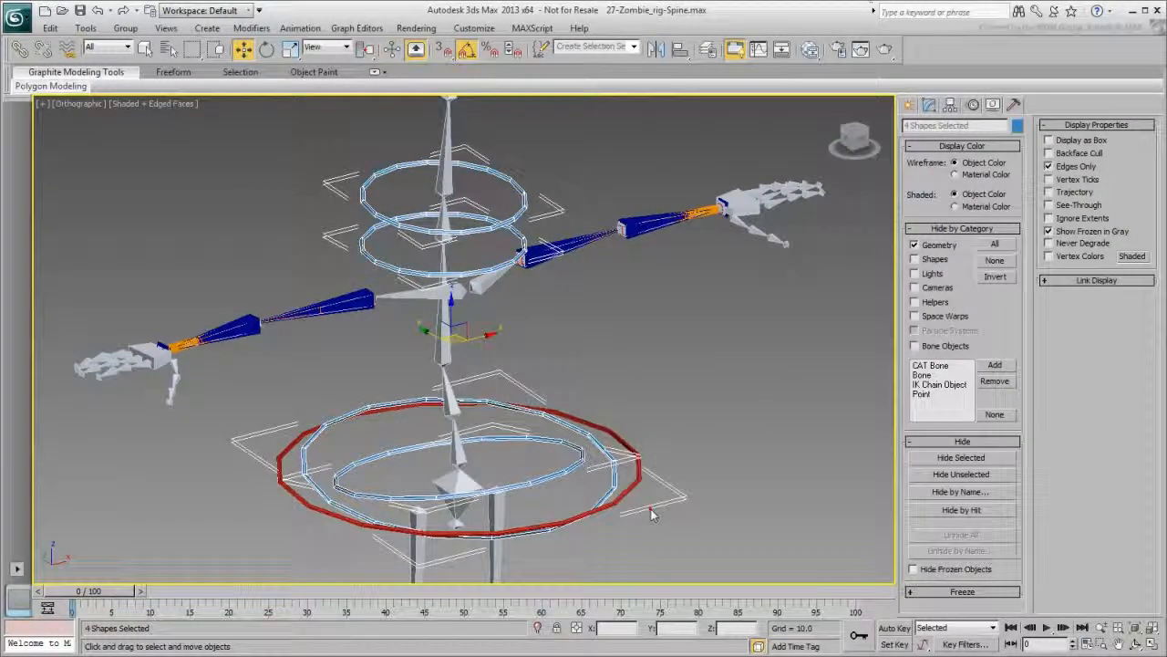
{"action": "left_click", "coordinate": [688, 356]}
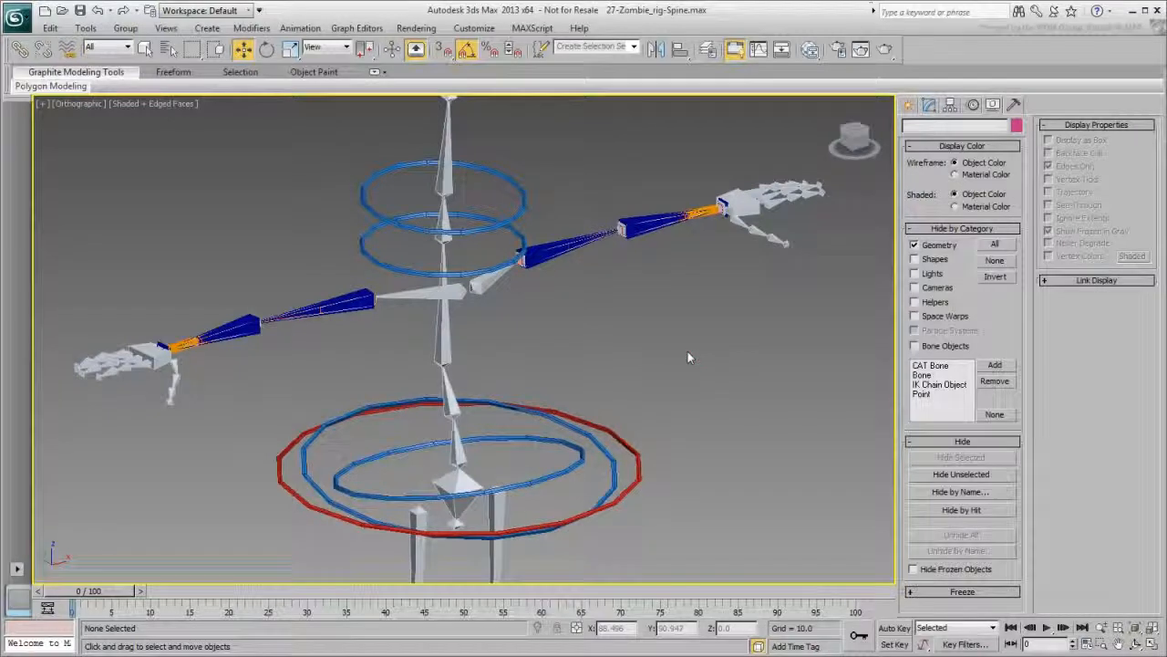
- Change the object color of zombie_Hip_ctrl alone to a dark blue
{"action": "left_click", "coordinate": [616, 469]}
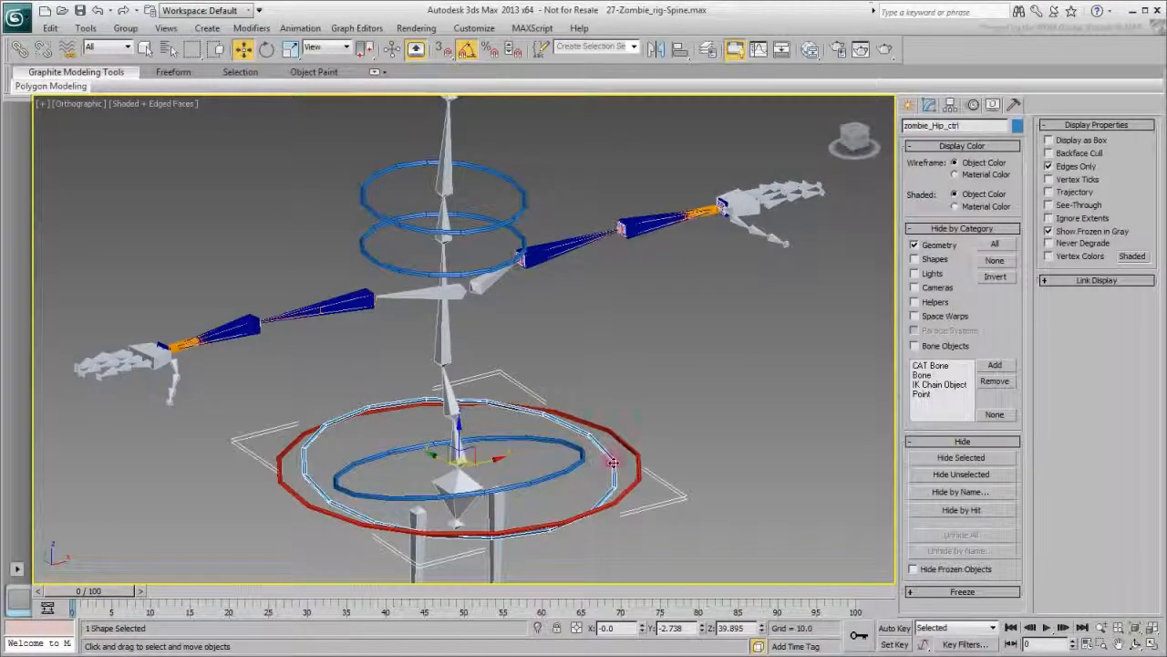
{"action": "left_click", "coordinate": [1018, 125]}
{"action": "left_click", "coordinate": [642, 422]}
{"action": "left_click", "coordinate": [656, 509]}
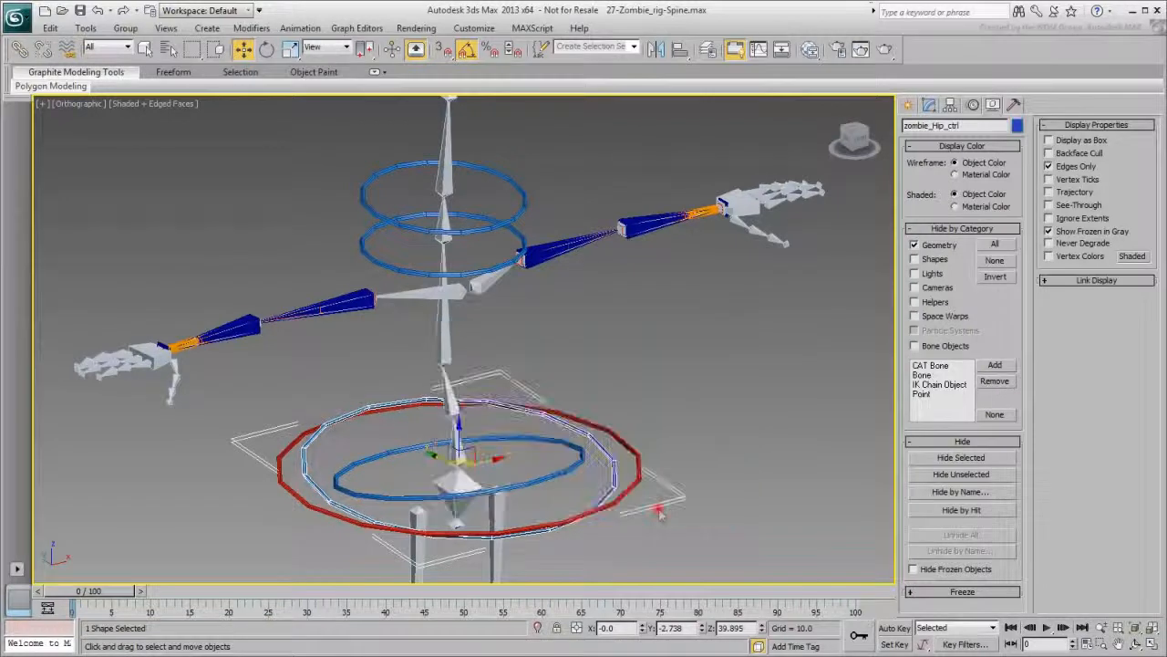
{"action": "left_click", "coordinate": [717, 416]}
{"action": "middle_click_drag", "start_coordinate": [678, 442], "coordinate": [713, 406]}
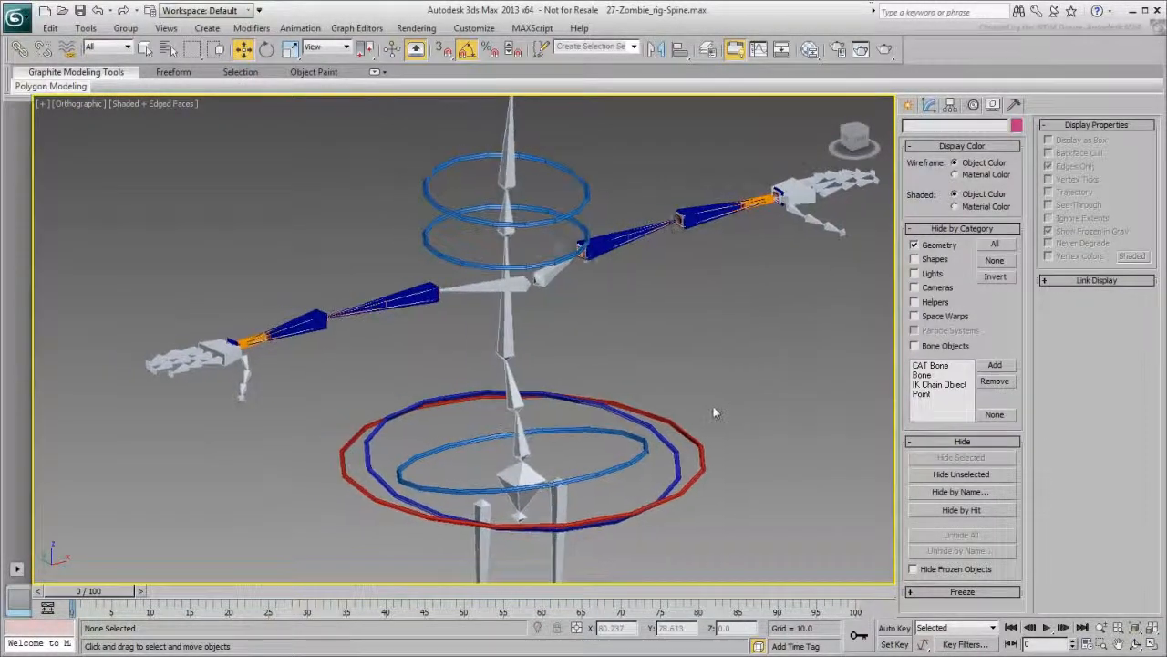
{"action": "right_click", "coordinate": [713, 406]}
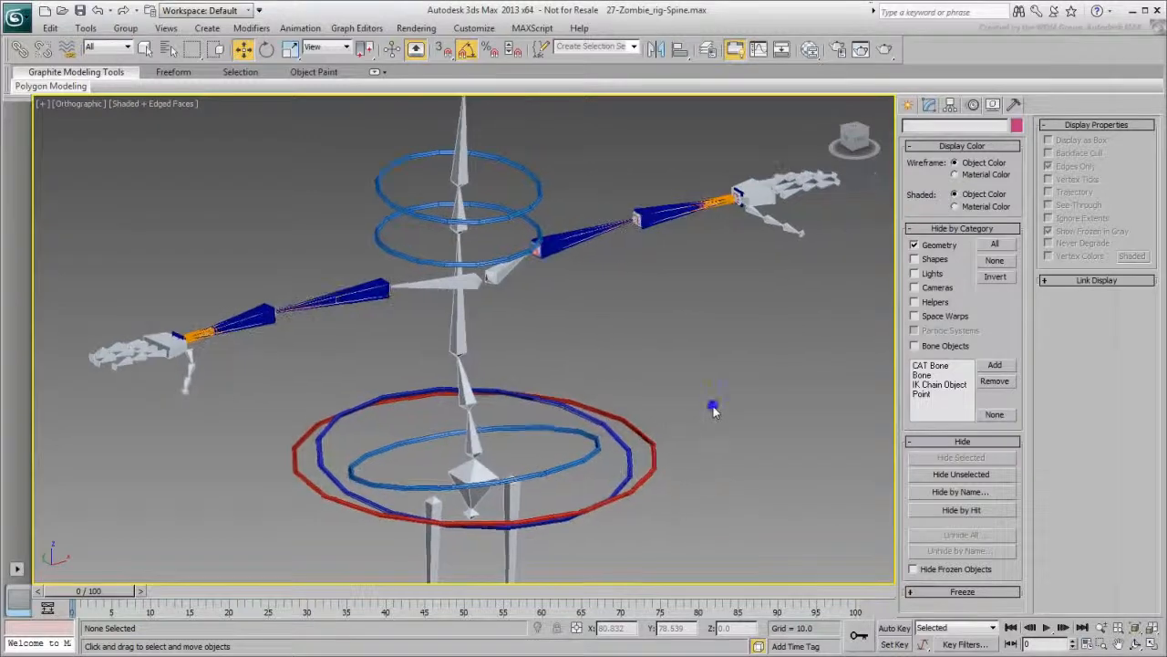
- Isolate zombie_Hip_ctrl and turn off the viewport rendering of its spline thickness
{"action": "left_click", "coordinate": [666, 425]}
{"action": "middle_click_drag", "start_coordinate": [666, 425], "coordinate": [653, 371], "text": "alt"}
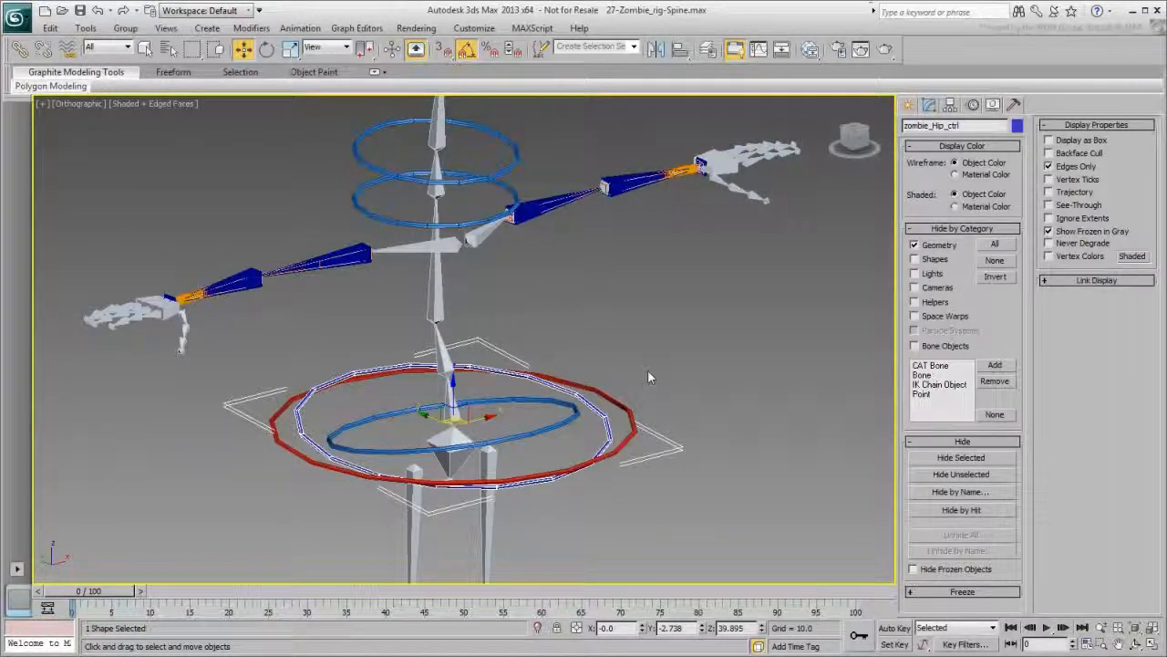
{"action": "right_click", "coordinate": [601, 384]}
{"action": "left_click", "coordinate": [646, 271]}
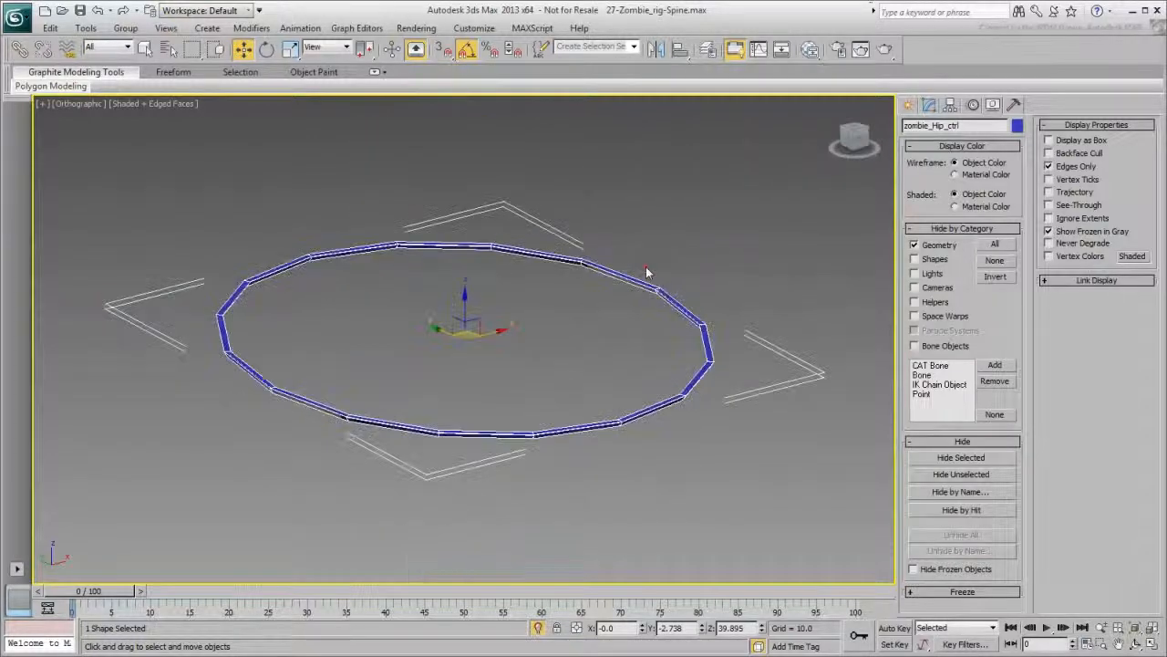
{"action": "middle_click_drag", "start_coordinate": [588, 361], "coordinate": [653, 353], "text": "alt"}
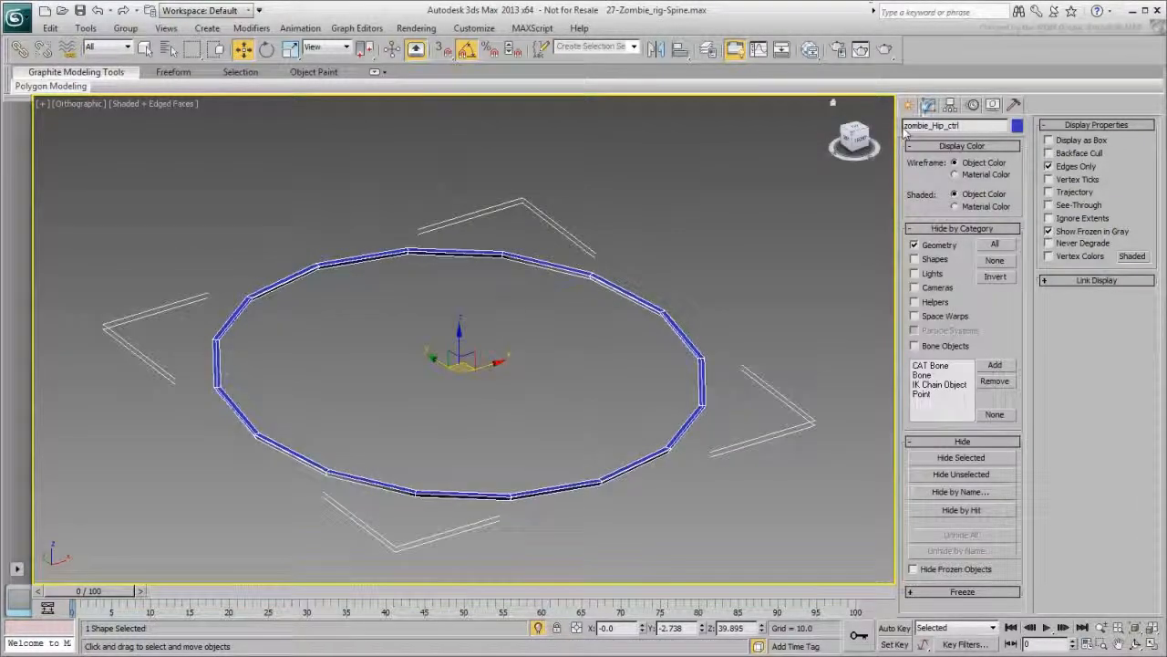
{"action": "left_click", "coordinate": [929, 105]}
{"action": "left_click", "coordinate": [915, 319]}
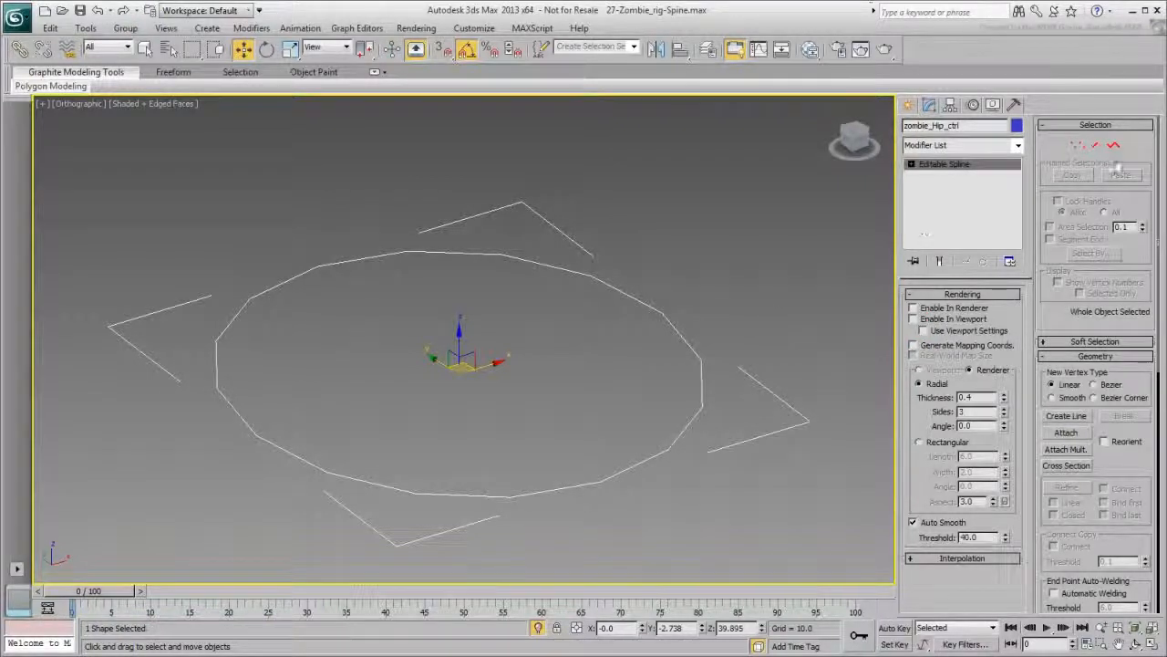
- Select all four segments of the hip control's spline and divide each with a value of 7
{"action": "left_click", "coordinate": [1095, 145]}
{"action": "left_click_drag", "start_coordinate": [563, 314], "coordinate": [200, 510]}
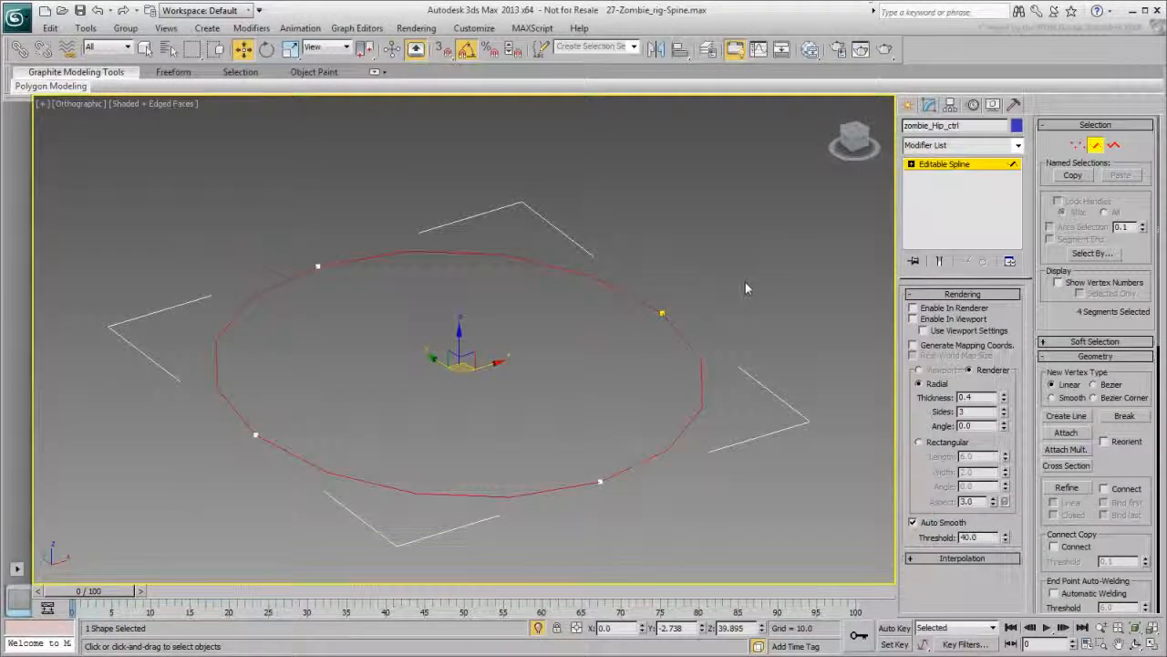
{"action": "scroll", "coordinate": [1096, 365], "scroll_direction": "down", "scroll_amount": 10}
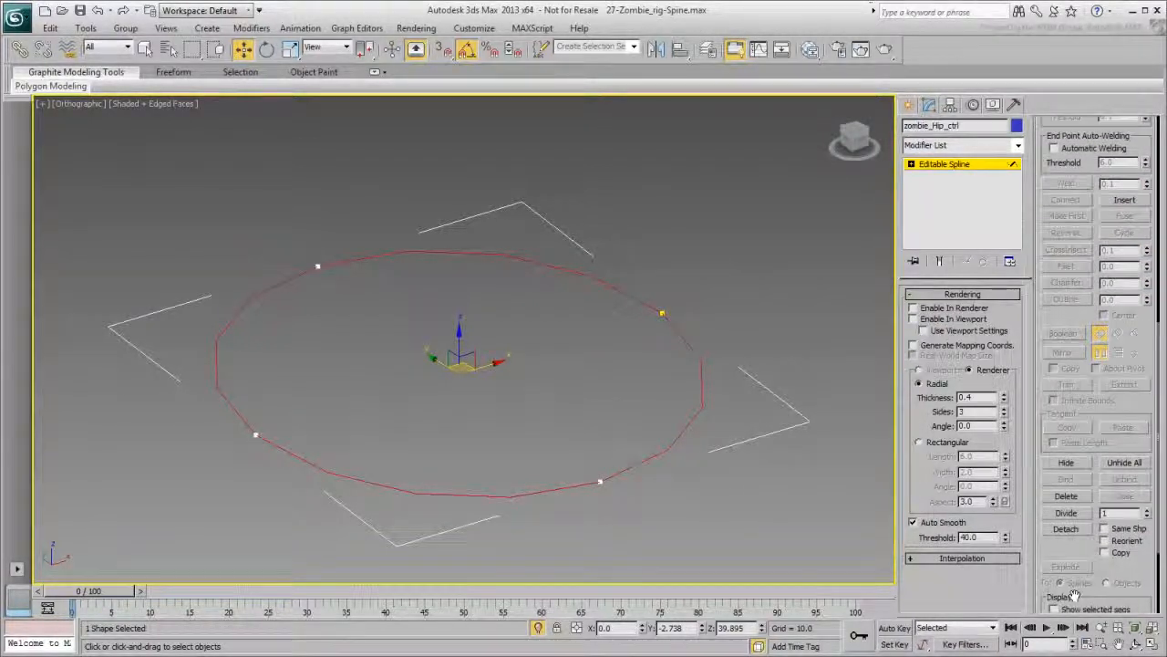
{"action": "left_click", "coordinate": [1120, 513]}
{"action": "left_click", "coordinate": [1066, 514]}
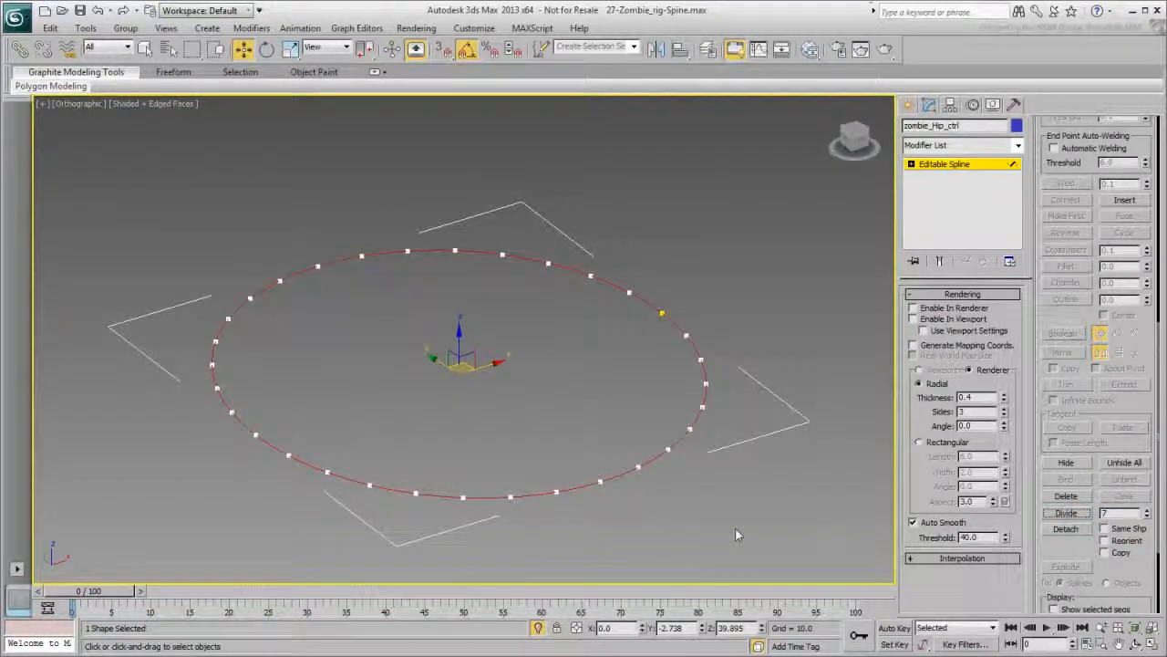
- In a zoomed Top view, select every other vertex around the hip control's circle
{"action": "middle_click_drag", "start_coordinate": [569, 413], "coordinate": [556, 386]}
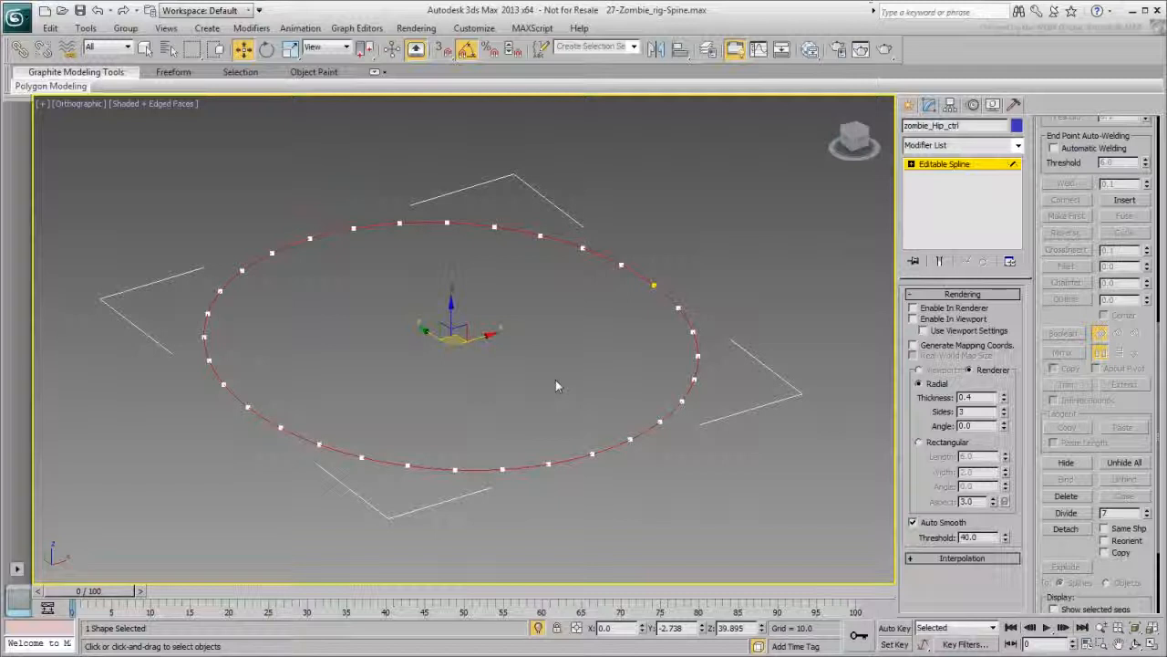
{"action": "key", "text": "t"}
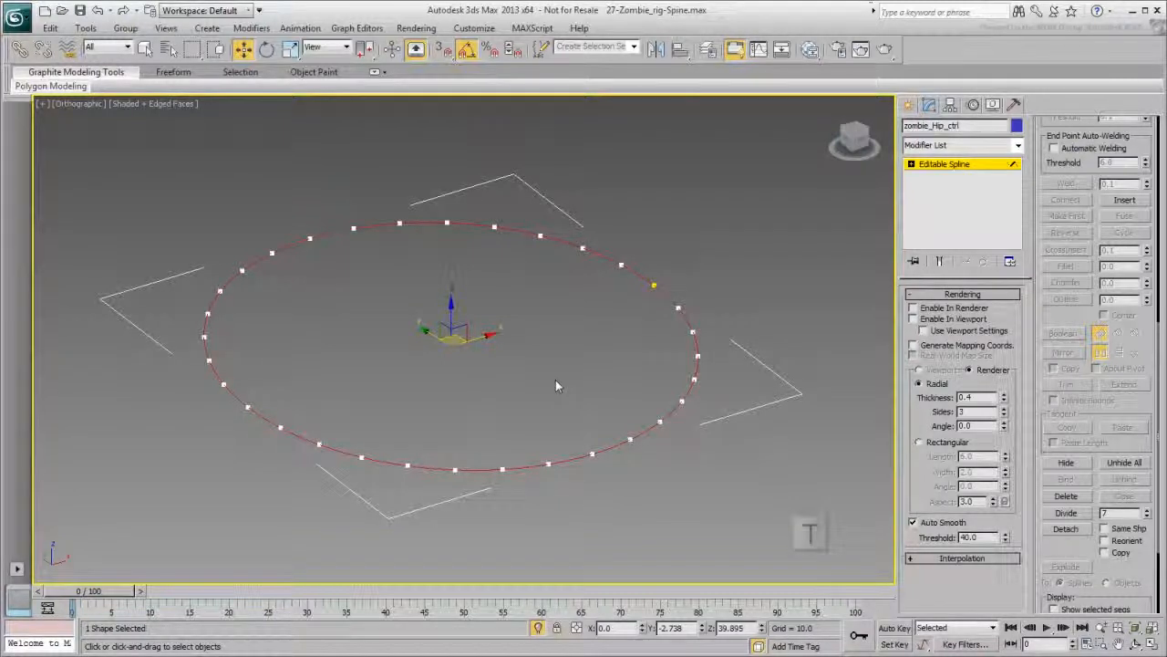
{"action": "key", "text": "z"}
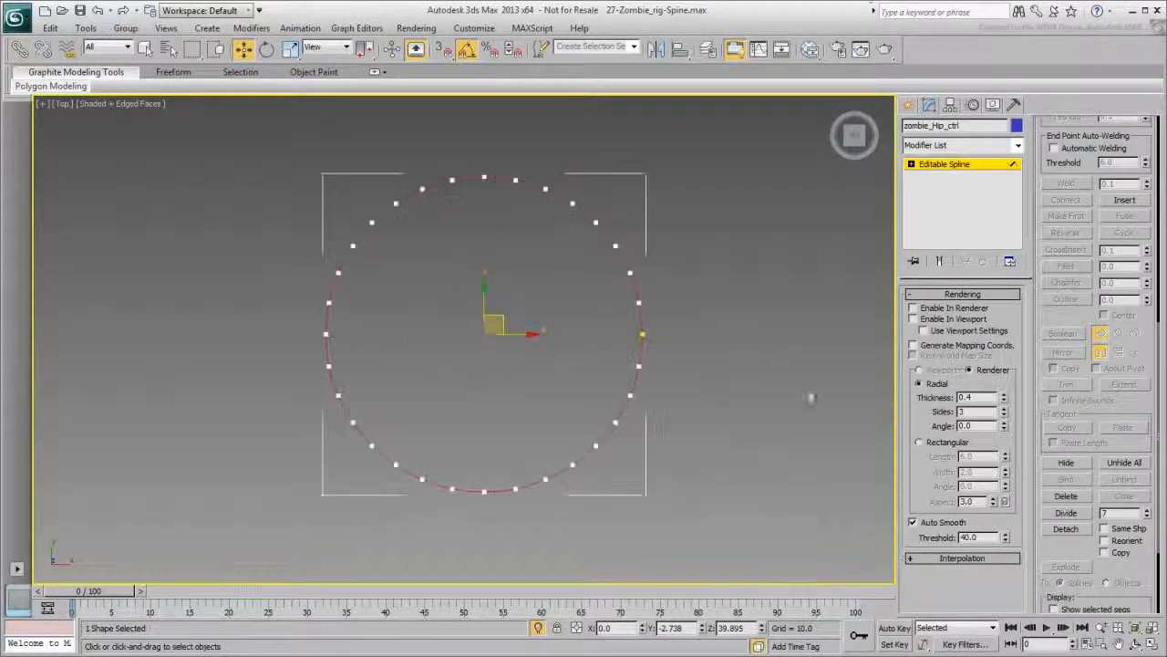
{"action": "left_click", "coordinate": [910, 164]}
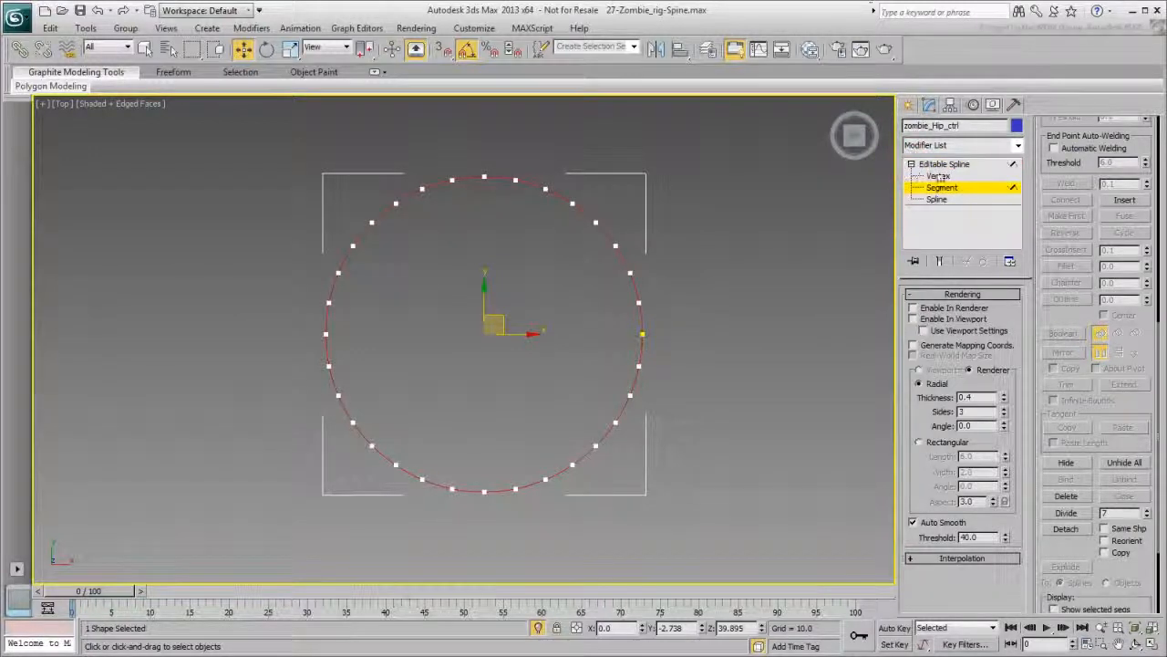
{"action": "left_click", "coordinate": [939, 176]}
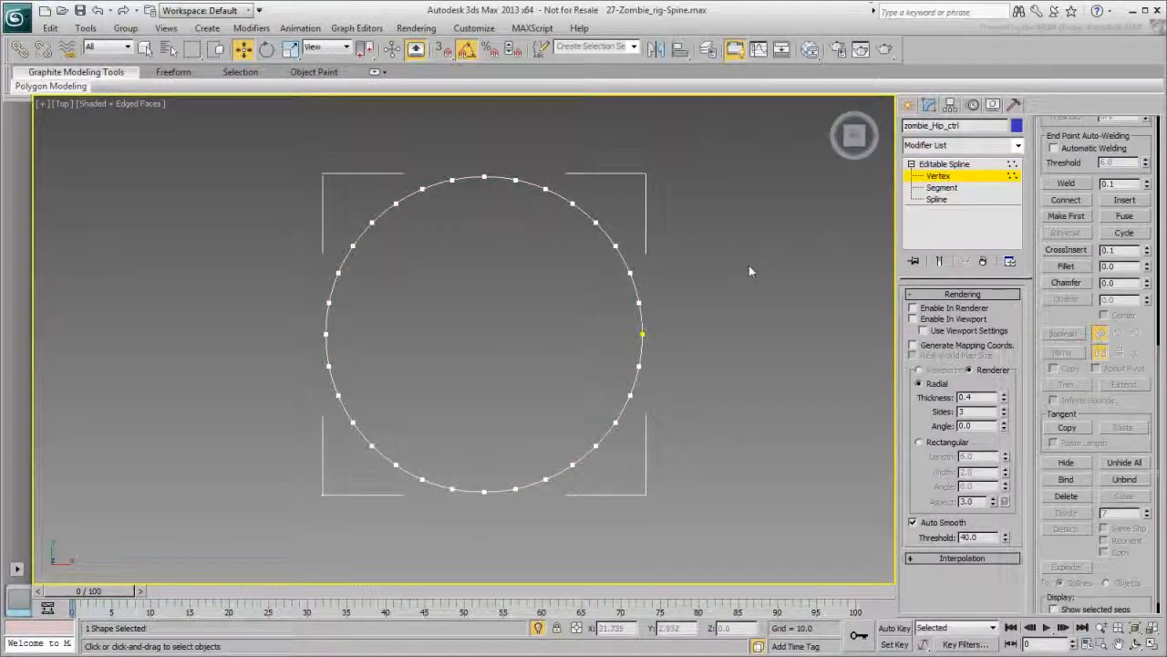
{"action": "left_click_drag", "start_coordinate": [478, 162], "coordinate": [497, 196], "text": "ctrl"}
{"action": "left_click_drag", "start_coordinate": [538, 156], "coordinate": [562, 221], "text": "ctrl"}
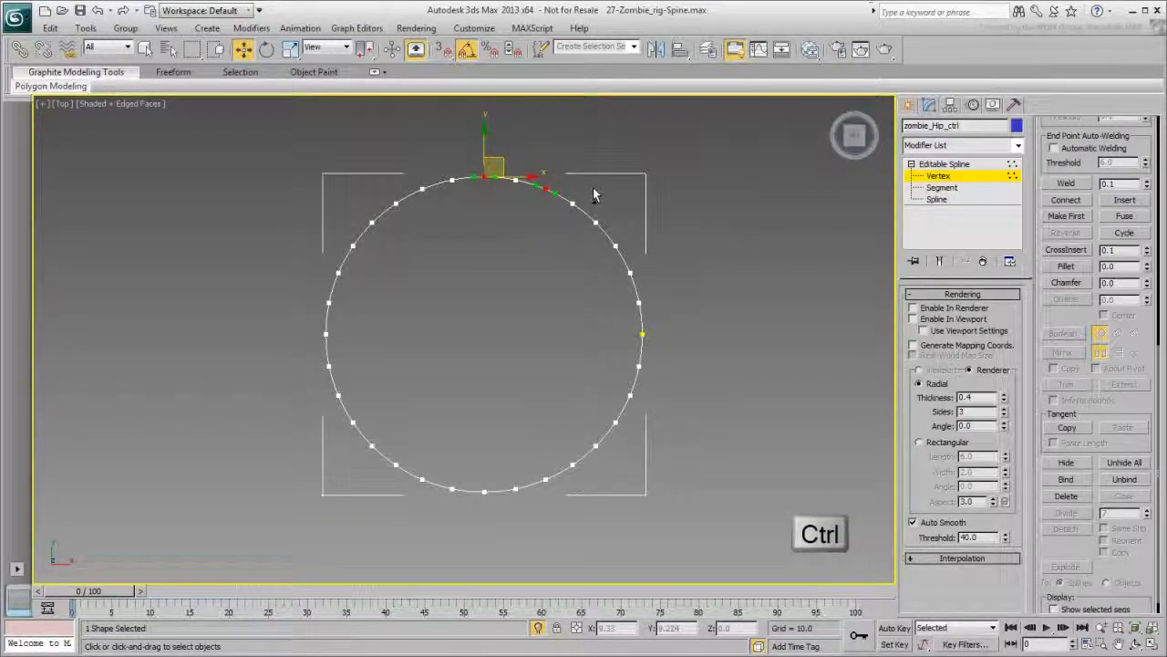
{"action": "left_click_drag", "start_coordinate": [652, 262], "coordinate": [598, 296], "text": "ctrl"}
{"action": "left_click_drag", "start_coordinate": [678, 321], "coordinate": [618, 347], "text": "ctrl"}
{"action": "left_click_drag", "start_coordinate": [655, 384], "coordinate": [604, 405], "text": "ctrl"}
{"action": "left_click_drag", "start_coordinate": [622, 452], "coordinate": [589, 425], "text": "ctrl"}
{"action": "left_click_drag", "start_coordinate": [573, 491], "coordinate": [533, 478], "text": "ctrl"}
{"action": "left_click_drag", "start_coordinate": [495, 520], "coordinate": [439, 497], "text": "ctrl"}
{"action": "left_click_drag", "start_coordinate": [357, 438], "coordinate": [381, 451], "text": "ctrl"}
{"action": "left_click_drag", "start_coordinate": [320, 385], "coordinate": [350, 402], "text": "ctrl"}
{"action": "left_click_drag", "start_coordinate": [302, 324], "coordinate": [350, 345], "text": "ctrl"}
{"action": "left_click_drag", "start_coordinate": [361, 213], "coordinate": [391, 243], "text": "ctrl"}
{"action": "left_click_drag", "start_coordinate": [410, 173], "coordinate": [436, 197], "text": "ctrl"}
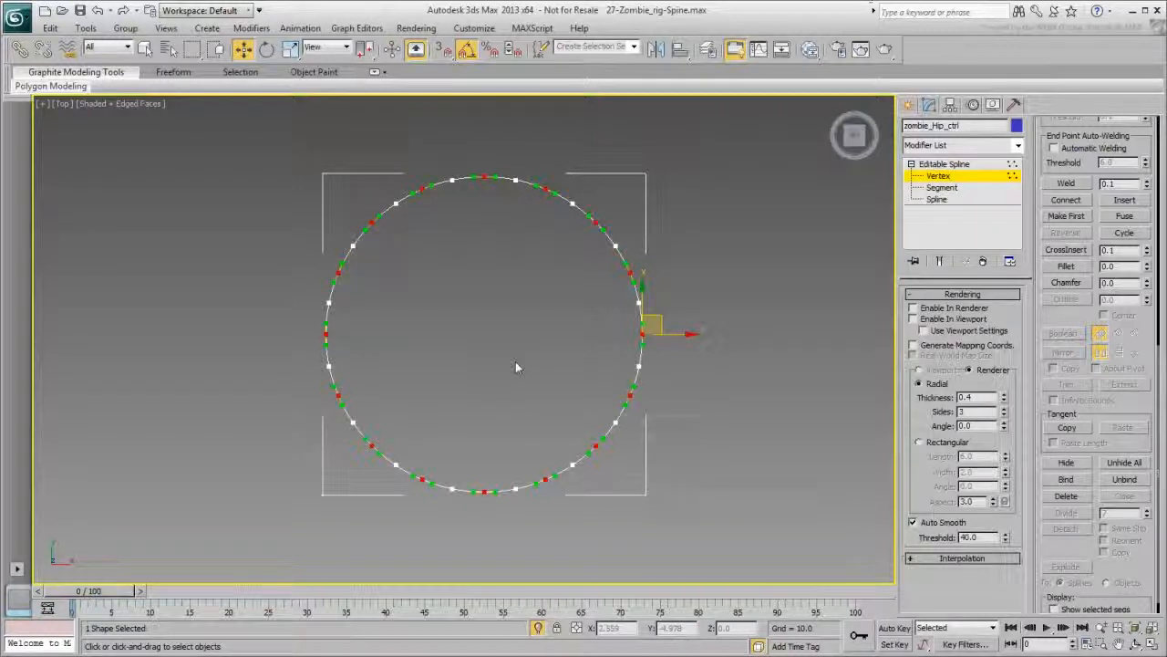
- Uniformly scale the selected vertices slightly inward about their common selection center to give the hip ring a wavy outline
{"action": "left_click", "coordinate": [289, 48]}
{"action": "left_click_drag", "start_coordinate": [365, 50], "coordinate": [371, 108]}
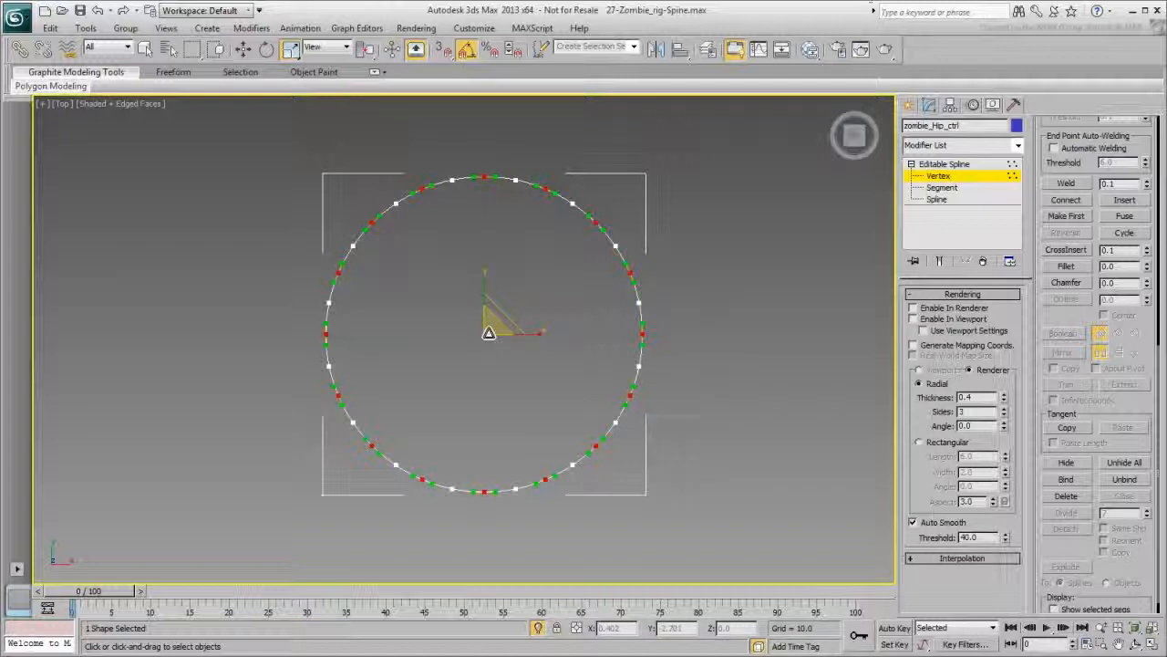
{"action": "left_click_drag", "start_coordinate": [489, 333], "coordinate": [489, 340]}
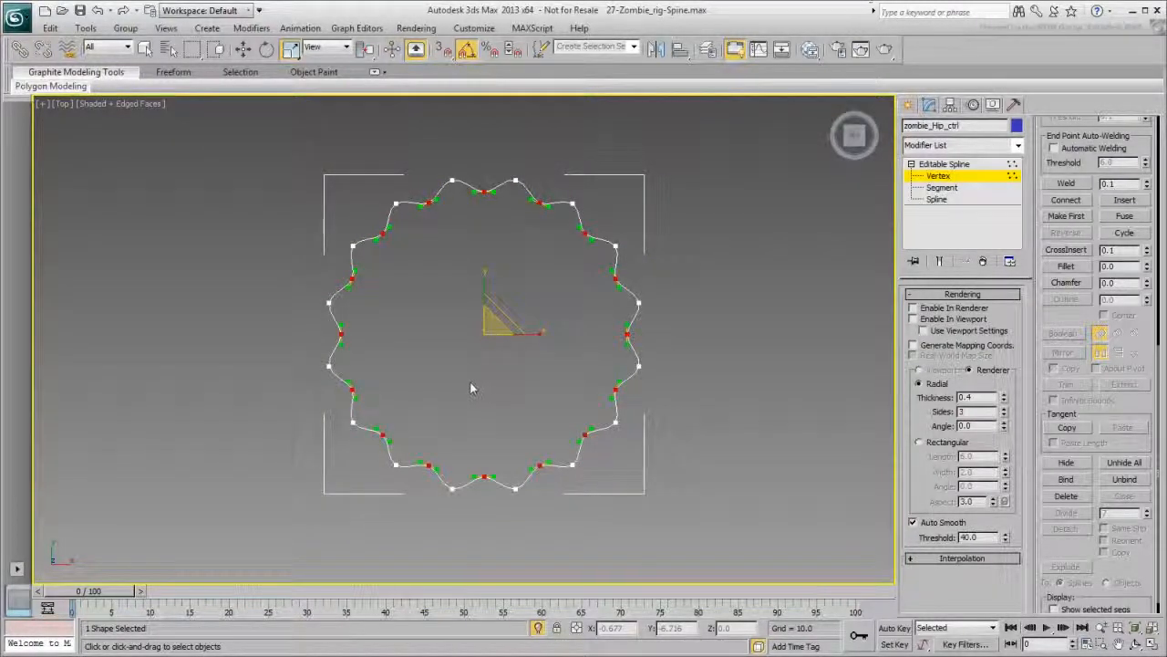
- Leave vertex editing, re-enable the hip control's viewport rendering, exit isolation and deselect the control
{"action": "left_click", "coordinate": [966, 177]}
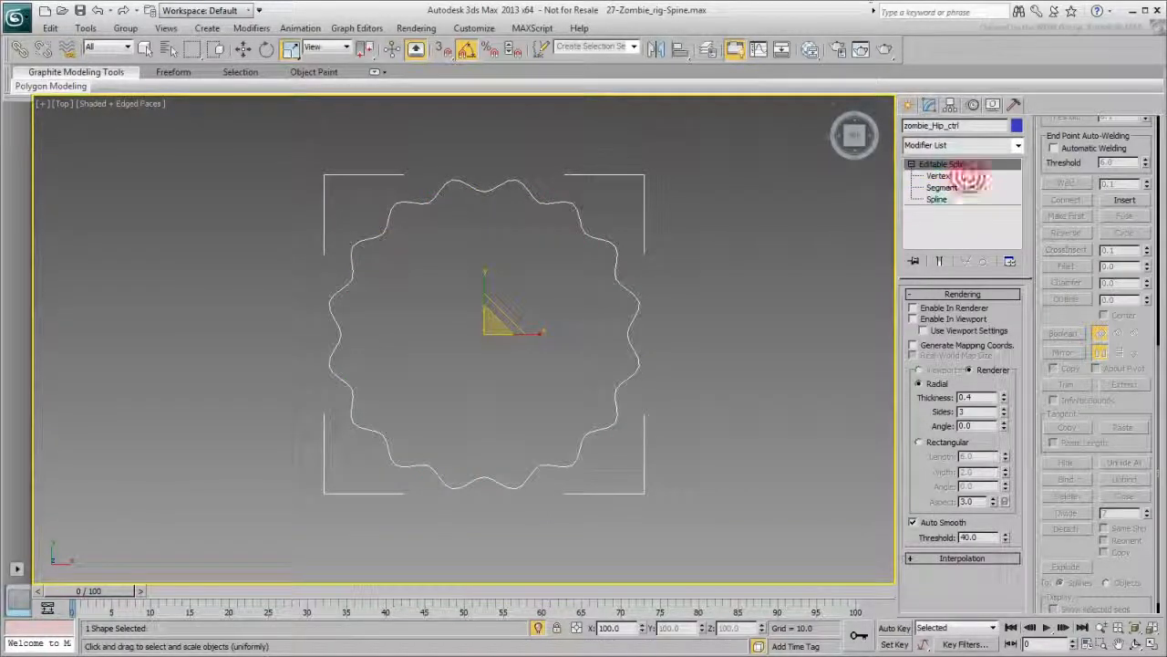
{"action": "left_click", "coordinate": [915, 319]}
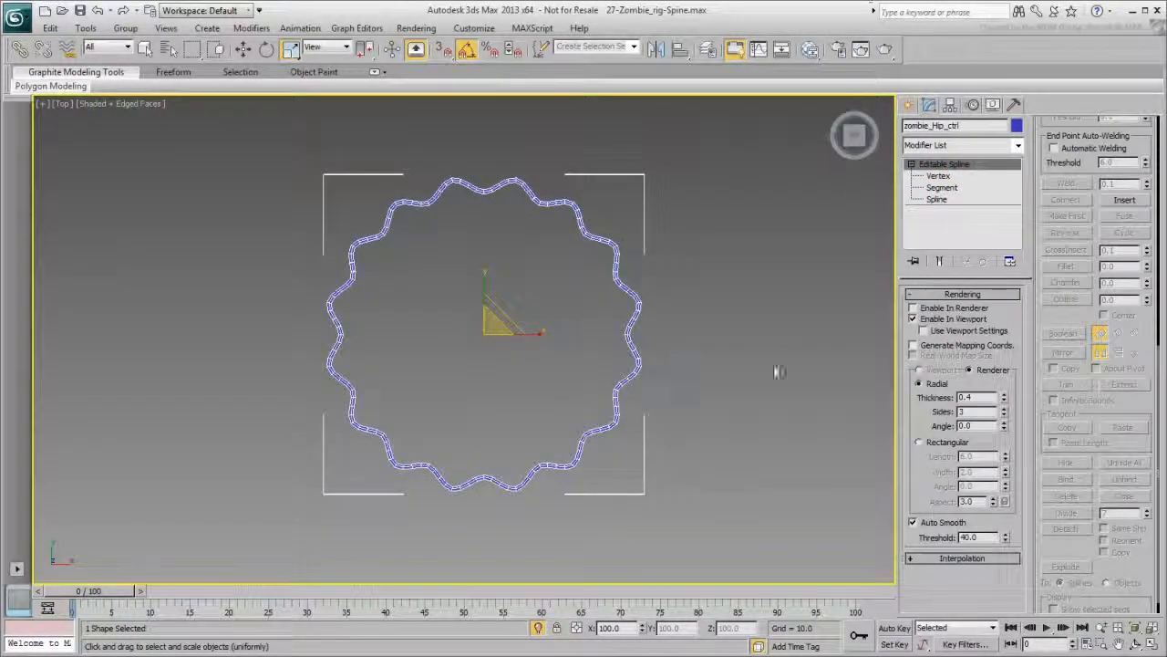
{"action": "left_click", "coordinate": [538, 628]}
{"action": "middle_click_drag", "start_coordinate": [540, 429], "coordinate": [556, 382], "text": "alt"}
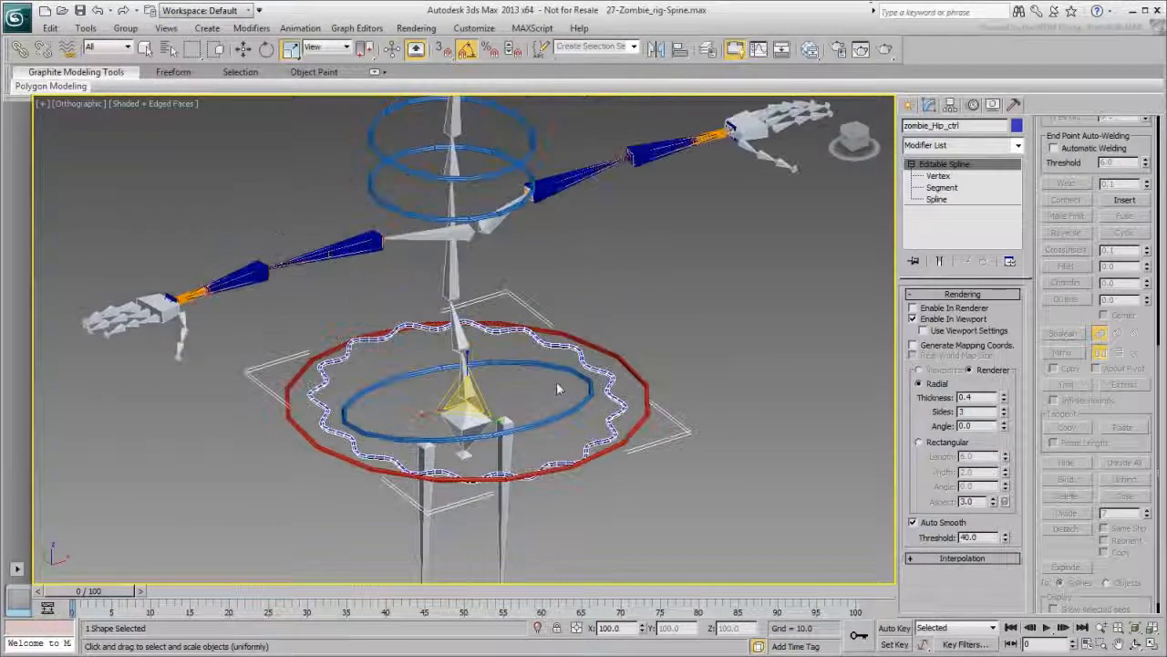
{"action": "left_click", "coordinate": [741, 301]}
- Select the centre-of-mass, hip, spine base, neck base and head control rings together and freeze their transforms
{"action": "scroll", "coordinate": [602, 342], "scroll_direction": "down", "scroll_amount": 3}
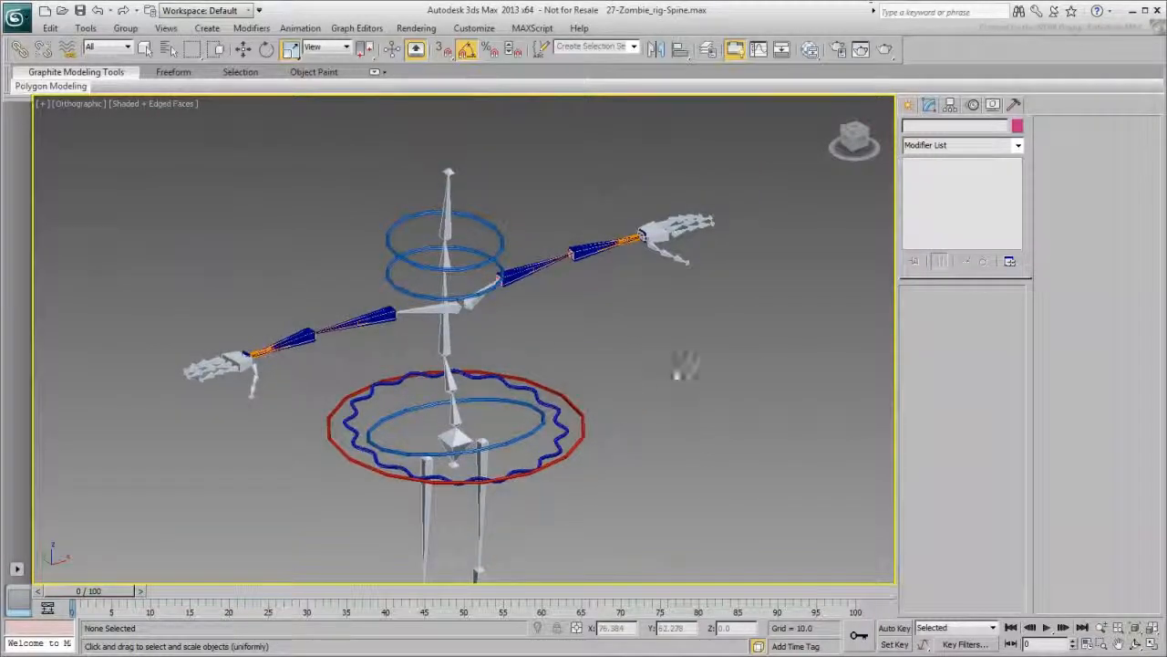
{"action": "left_click_drag", "start_coordinate": [644, 368], "coordinate": [529, 457]}
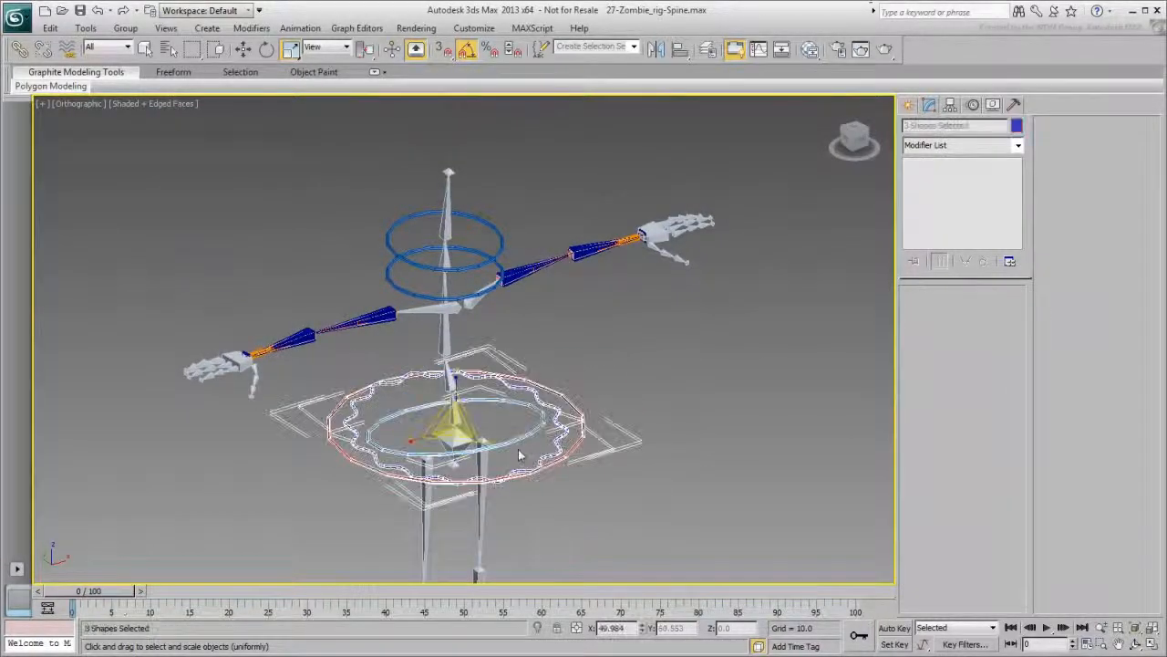
{"action": "left_click_drag", "start_coordinate": [350, 217], "coordinate": [401, 281], "text": "ctrl"}
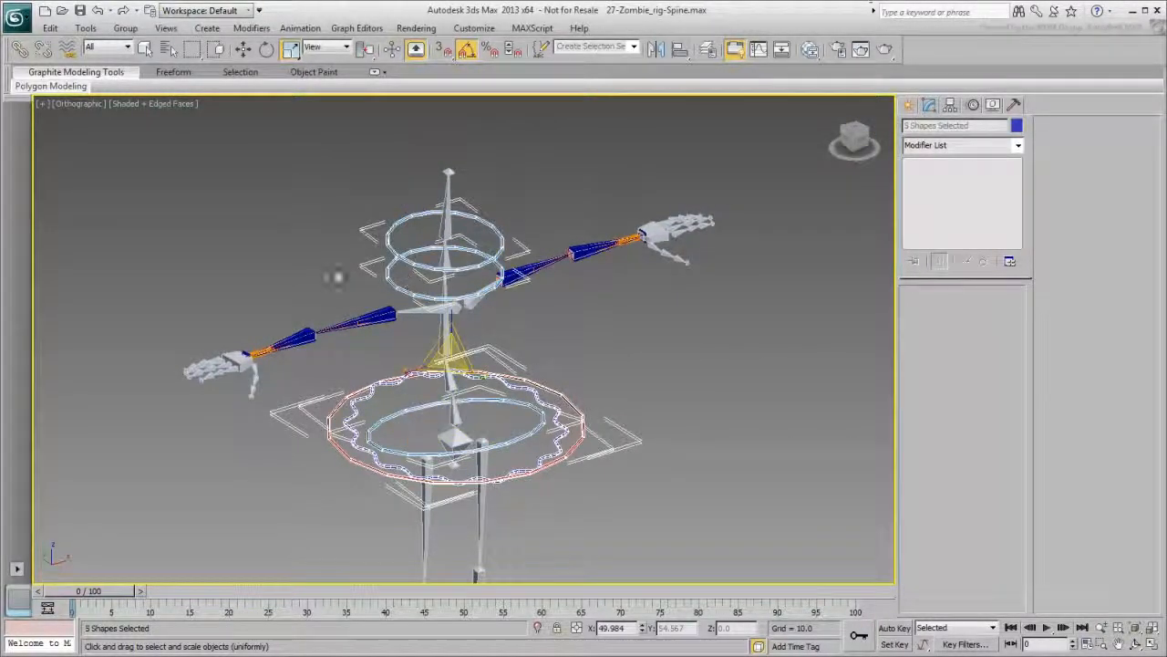
{"action": "right_click", "coordinate": [316, 250]}
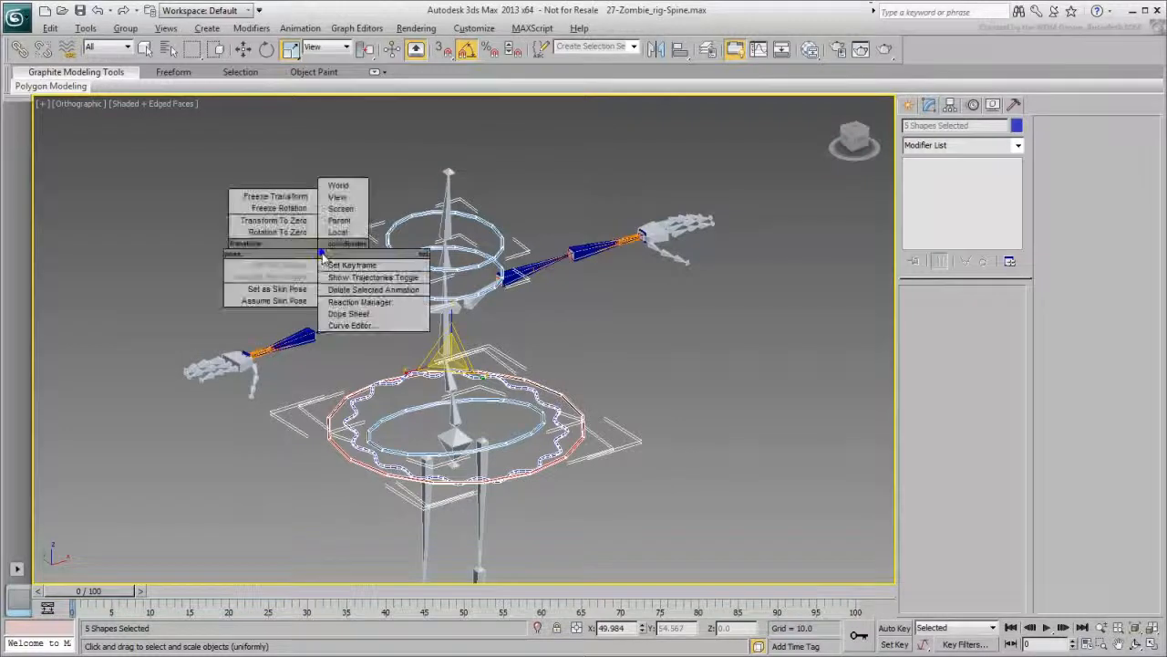
{"action": "left_click", "coordinate": [275, 196]}
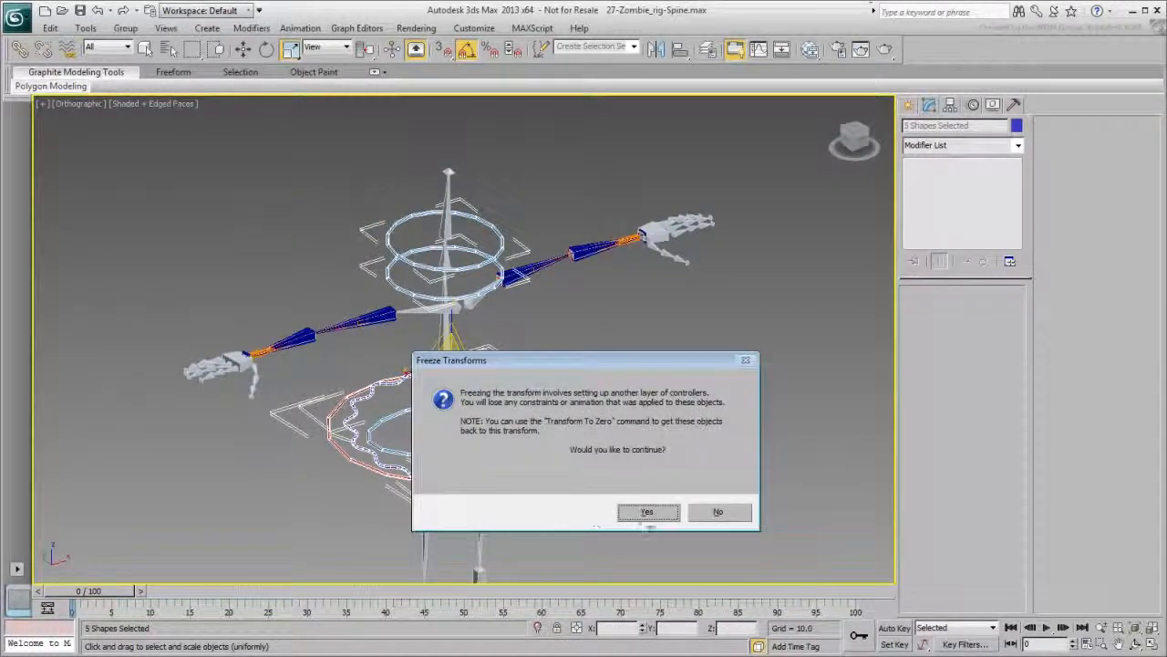
{"action": "left_click", "coordinate": [647, 512]}
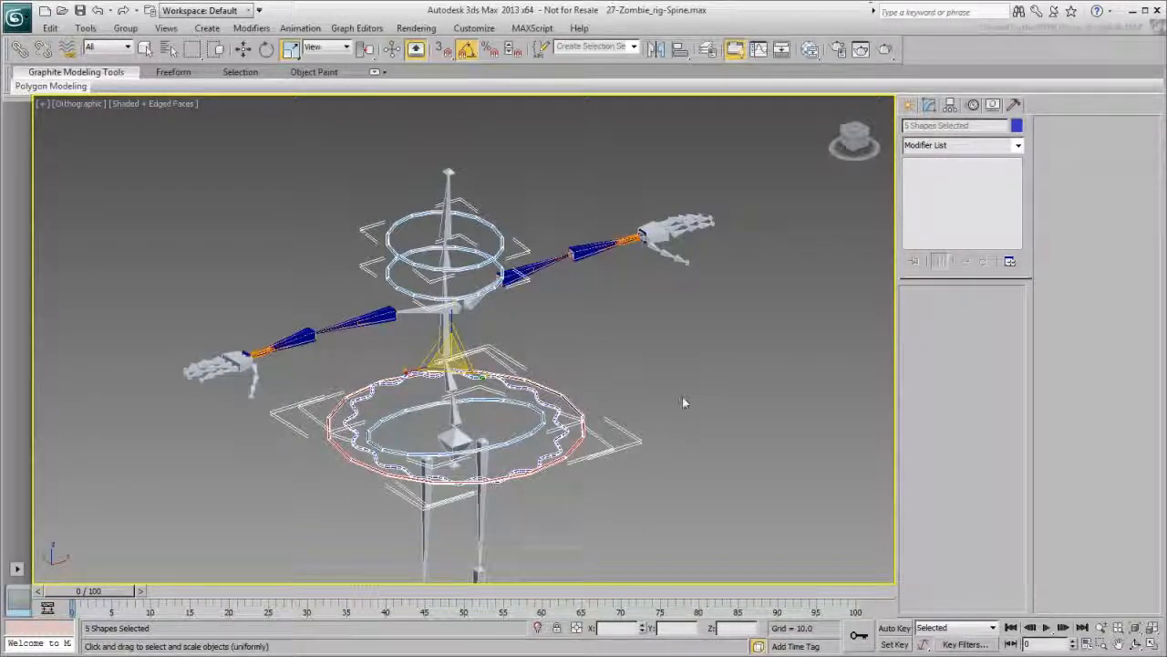
{"action": "scroll", "coordinate": [580, 387], "scroll_direction": "up", "scroll_amount": 3}
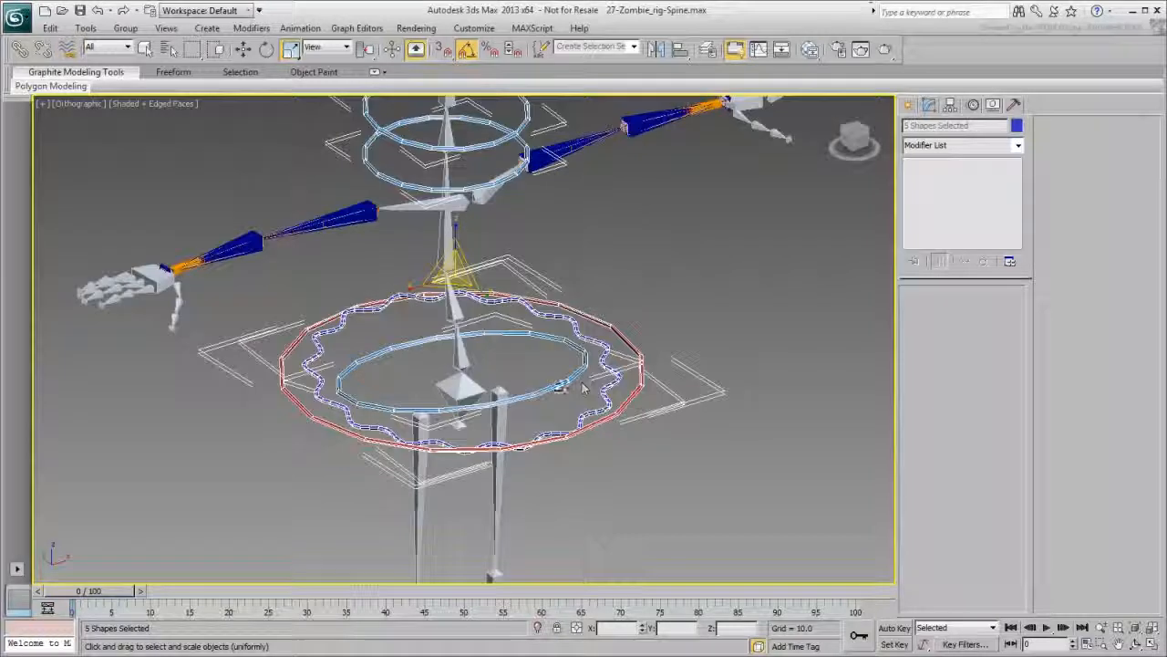
{"action": "left_click", "coordinate": [524, 368]}
{"action": "left_click", "coordinate": [474, 393]}
{"action": "right_click", "coordinate": [472, 394]}
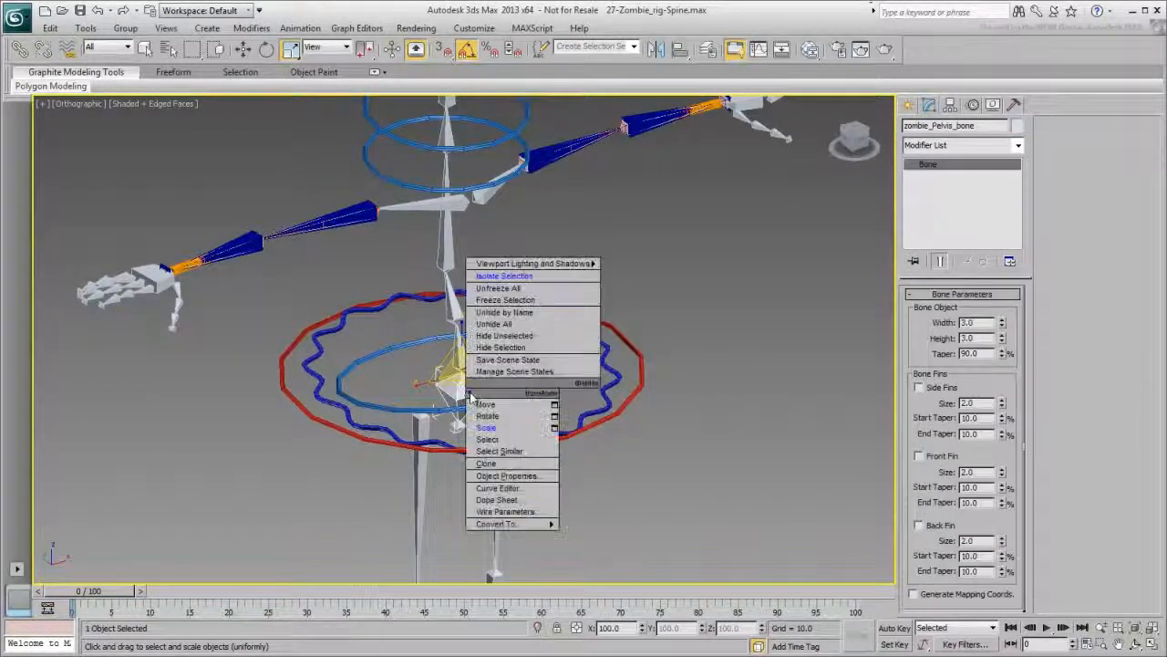
{"action": "left_click", "coordinate": [480, 406]}
{"action": "middle_click_drag", "start_coordinate": [481, 409], "coordinate": [459, 402], "text": "alt"}
{"action": "left_click", "coordinate": [251, 427]}
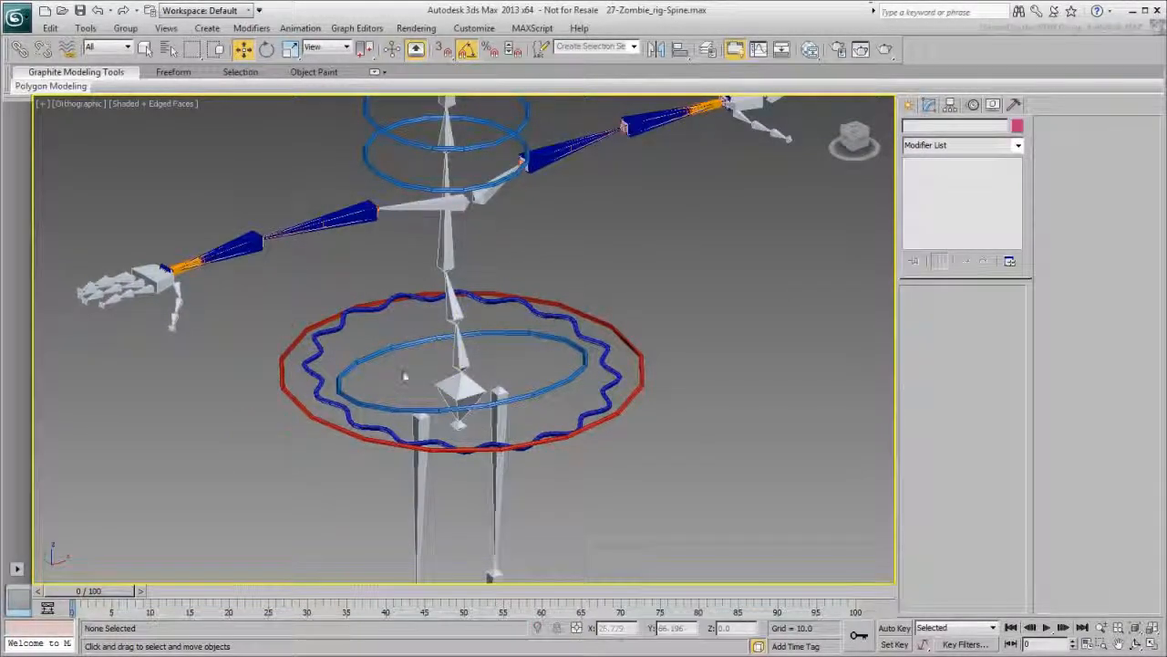
- Select the pelvis bone and the lowest spine bone and link both to the red COM control ring as their parent
{"action": "left_click", "coordinate": [446, 386]}
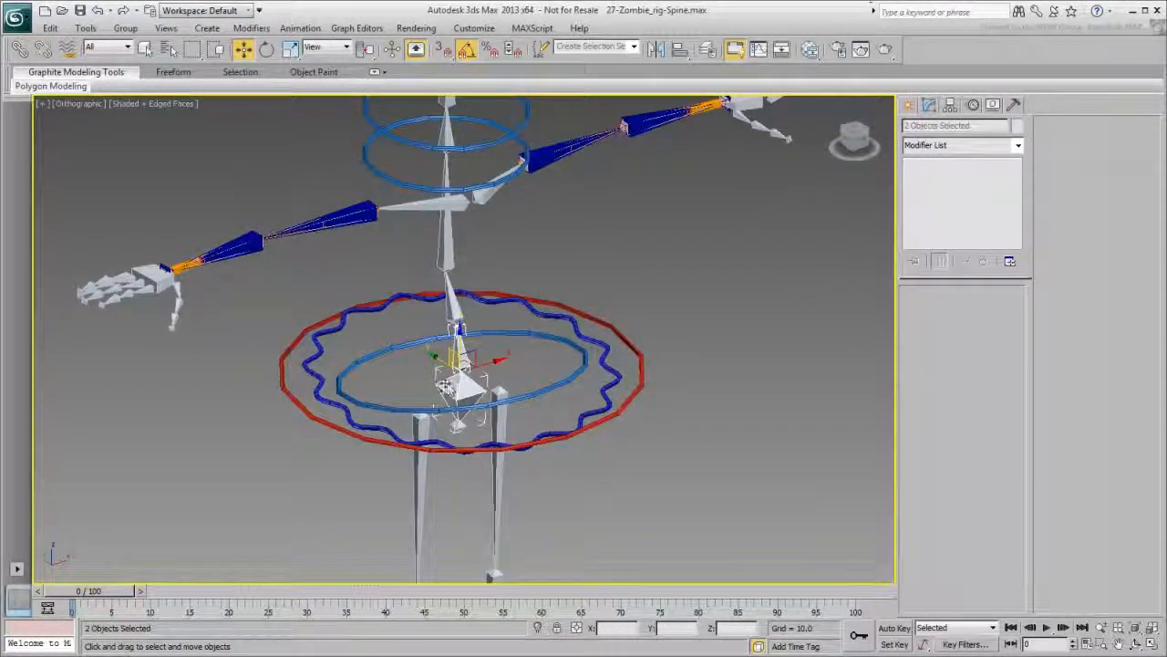
{"action": "left_click", "coordinate": [20, 50]}
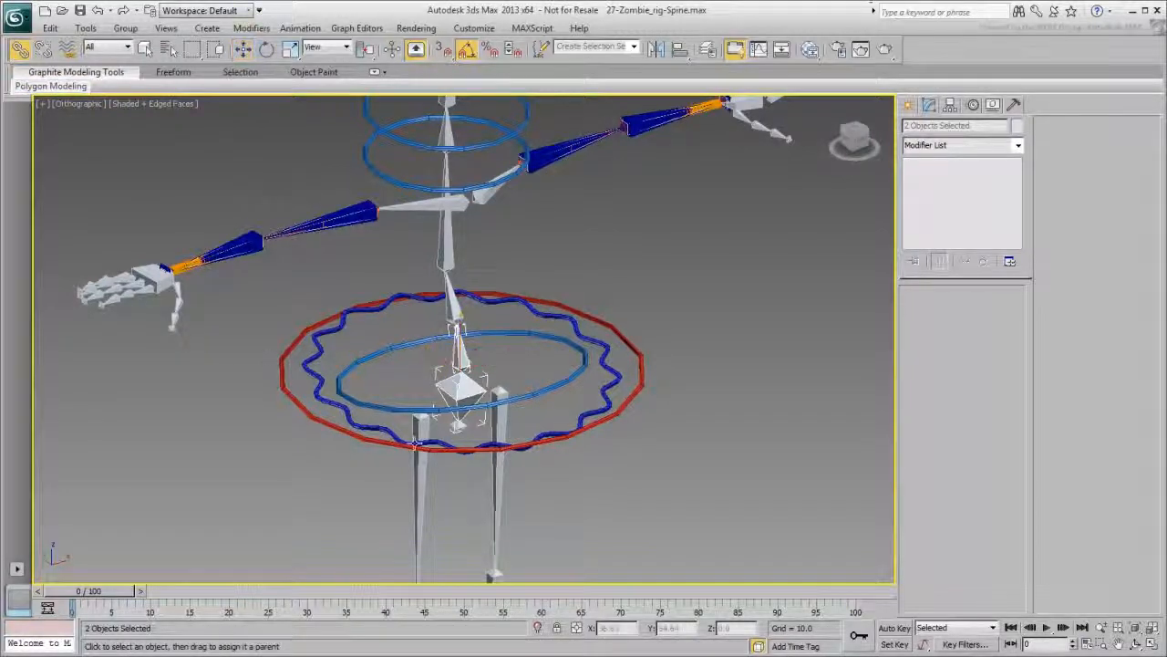
{"action": "left_click_drag", "start_coordinate": [476, 391], "coordinate": [640, 383]}
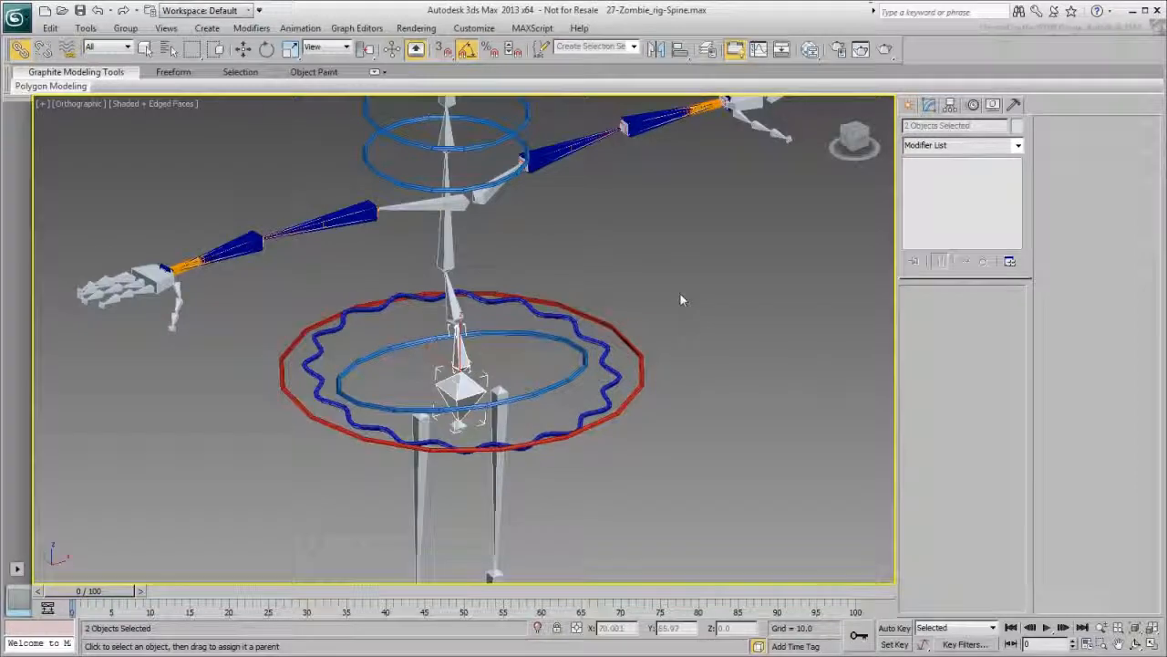
- Test-move the red COM control to check how its linked bones follow, undoing each trial move
{"action": "left_click", "coordinate": [641, 370]}
{"action": "right_click", "coordinate": [649, 350]}
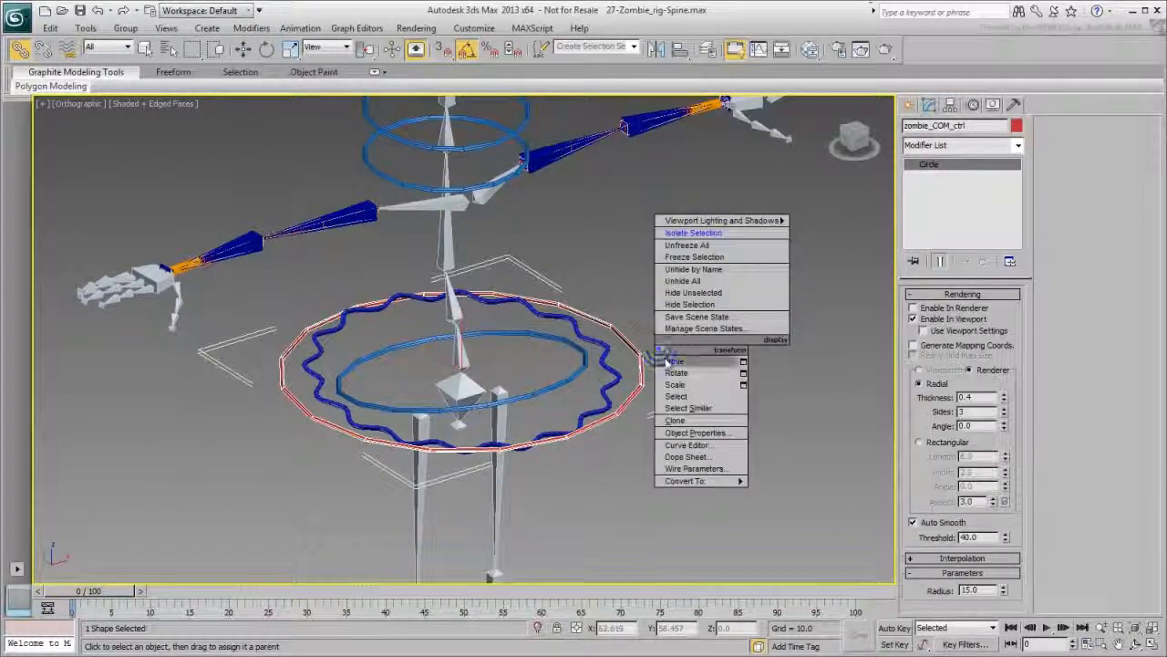
{"action": "left_click", "coordinate": [664, 361]}
{"action": "left_click_drag", "start_coordinate": [452, 356], "coordinate": [492, 390]}
{"action": "key", "text": "ctrl+z"}
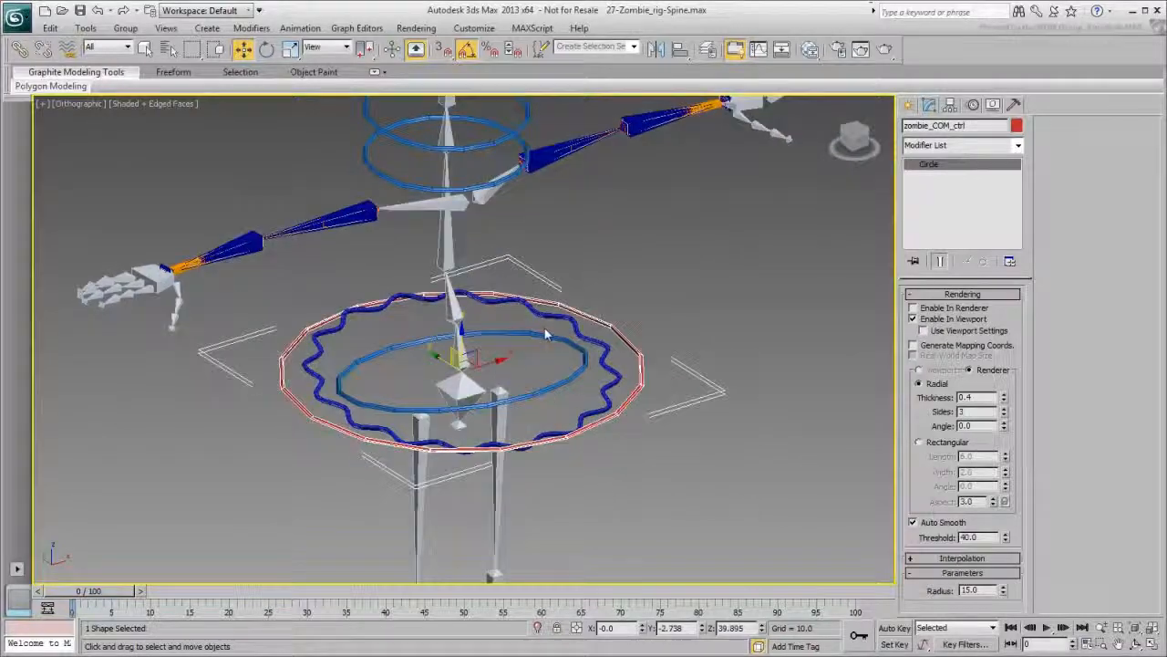
{"action": "scroll", "coordinate": [546, 332], "scroll_direction": "down", "scroll_amount": 5}
{"action": "scroll", "coordinate": [534, 364], "scroll_direction": "up", "scroll_amount": 3}
{"action": "left_click_drag", "start_coordinate": [475, 313], "coordinate": [515, 343]}
{"action": "key", "text": "ctrl+z"}
{"action": "key", "text": "ctrl+z"}
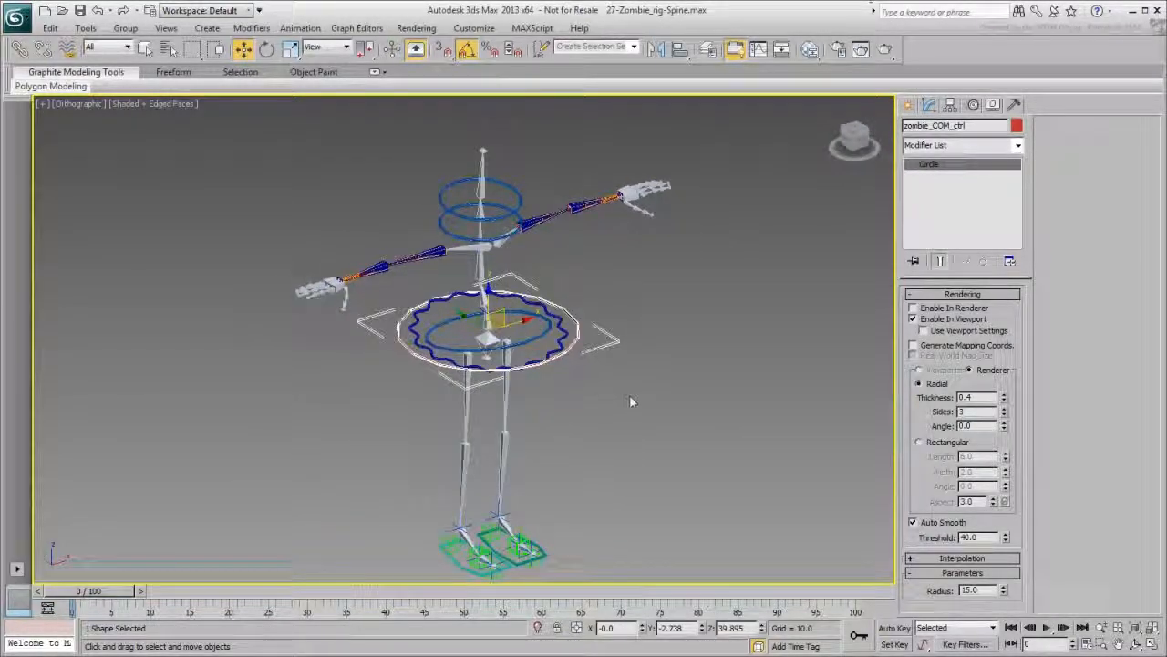
- Select the hip, spine base, neck base and head control rings and link all four to the red COM control
{"action": "scroll", "coordinate": [571, 459], "scroll_direction": "up", "scroll_amount": 4}
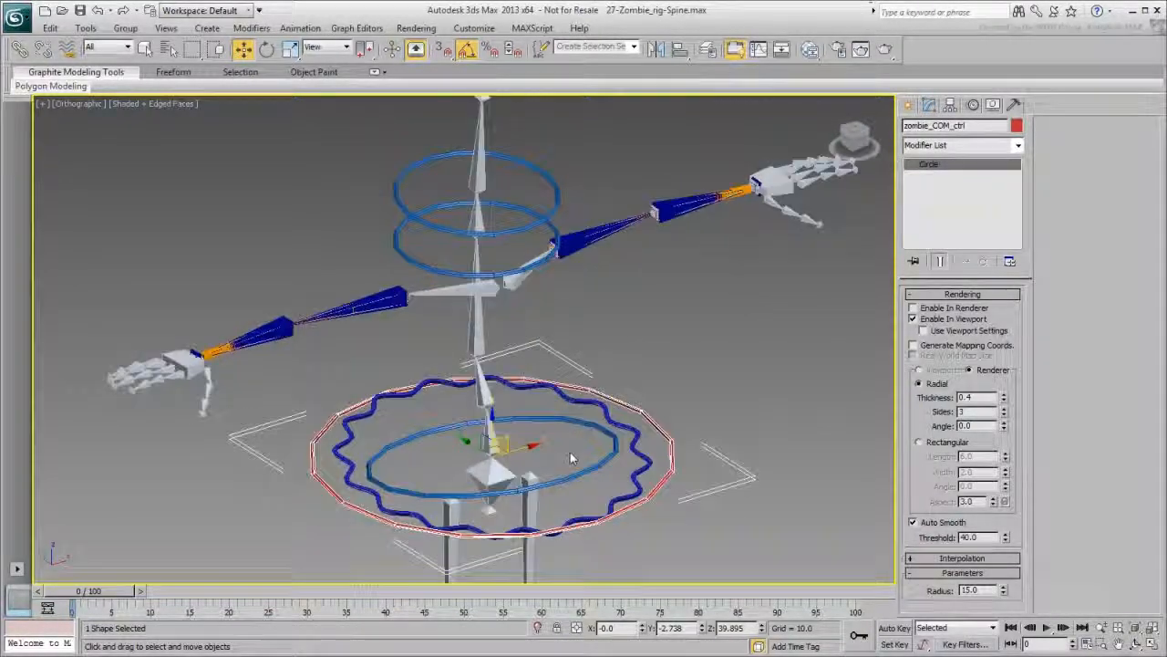
{"action": "double_click", "coordinate": [616, 455]}
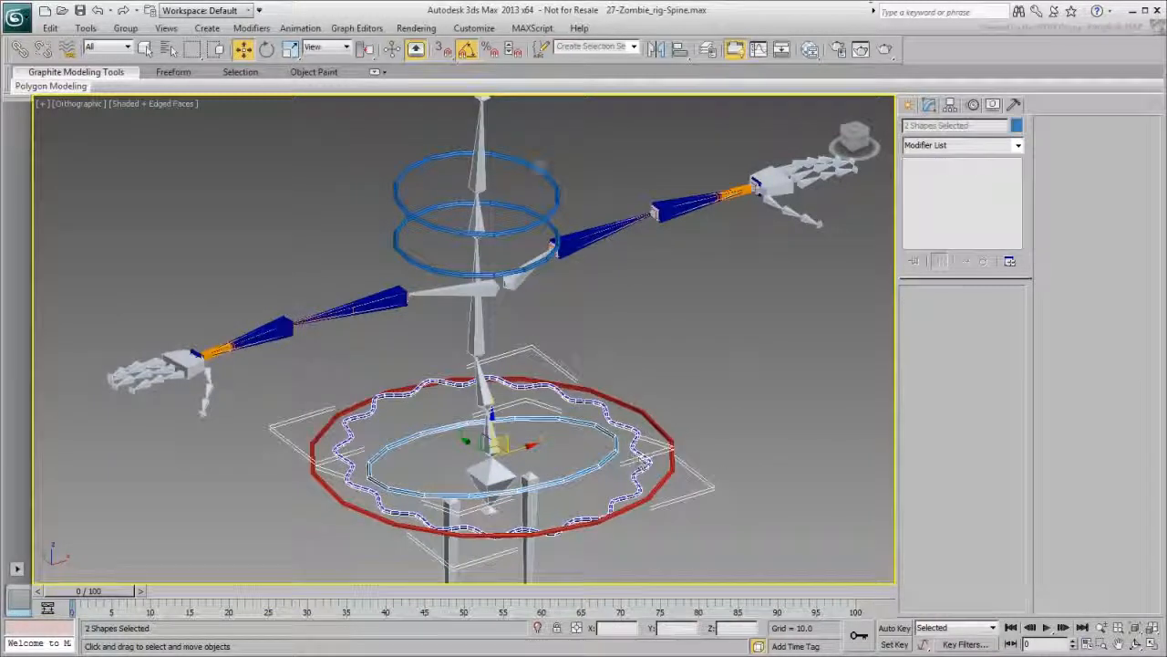
{"action": "left_click_drag", "start_coordinate": [551, 134], "coordinate": [517, 222], "text": "ctrl"}
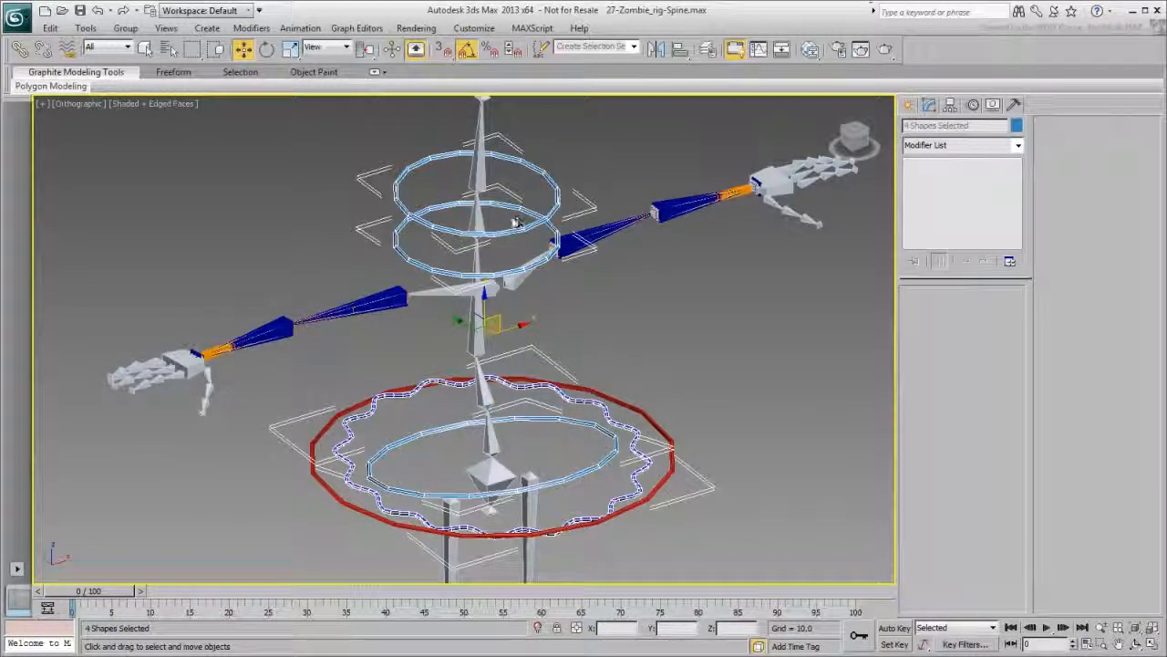
{"action": "left_click", "coordinate": [20, 49]}
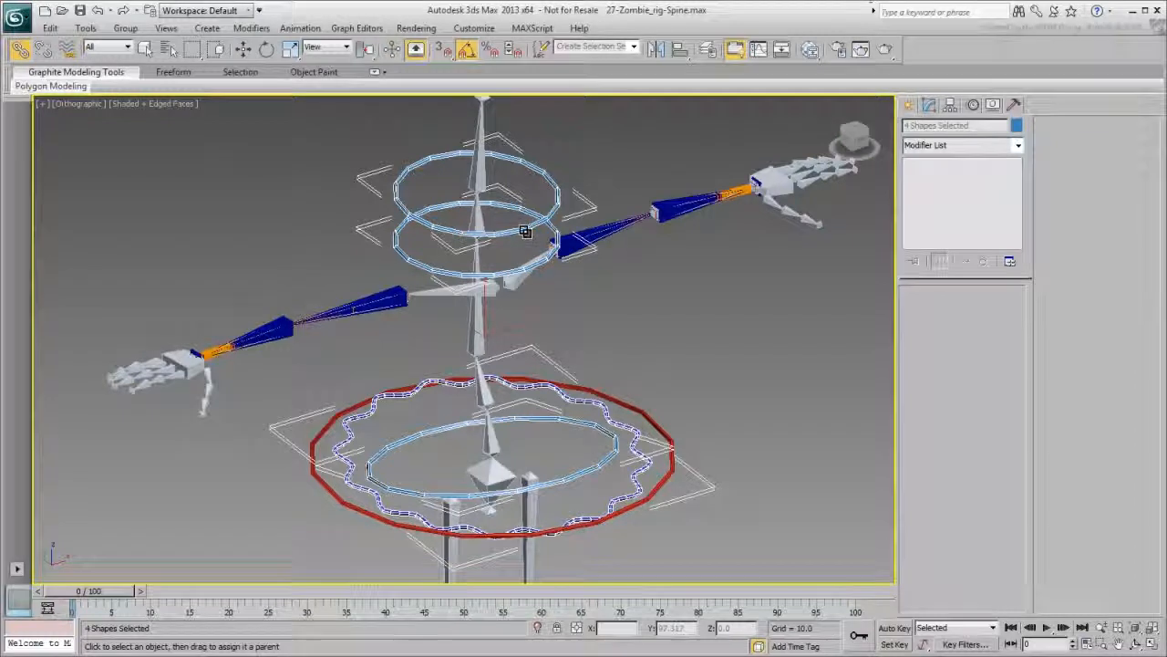
{"action": "left_click_drag", "start_coordinate": [525, 230], "coordinate": [639, 488]}
- Try moving the COM control to check that the linked rings and bones follow it, and cancel the move
{"action": "scroll", "coordinate": [529, 409], "scroll_direction": "down", "scroll_amount": 3}
{"action": "middle_click_drag", "start_coordinate": [529, 410], "coordinate": [521, 361]}
{"action": "right_click", "coordinate": [620, 402]}
{"action": "left_click", "coordinate": [636, 417]}
{"action": "left_click", "coordinate": [628, 406]}
{"action": "left_click", "coordinate": [572, 360]}
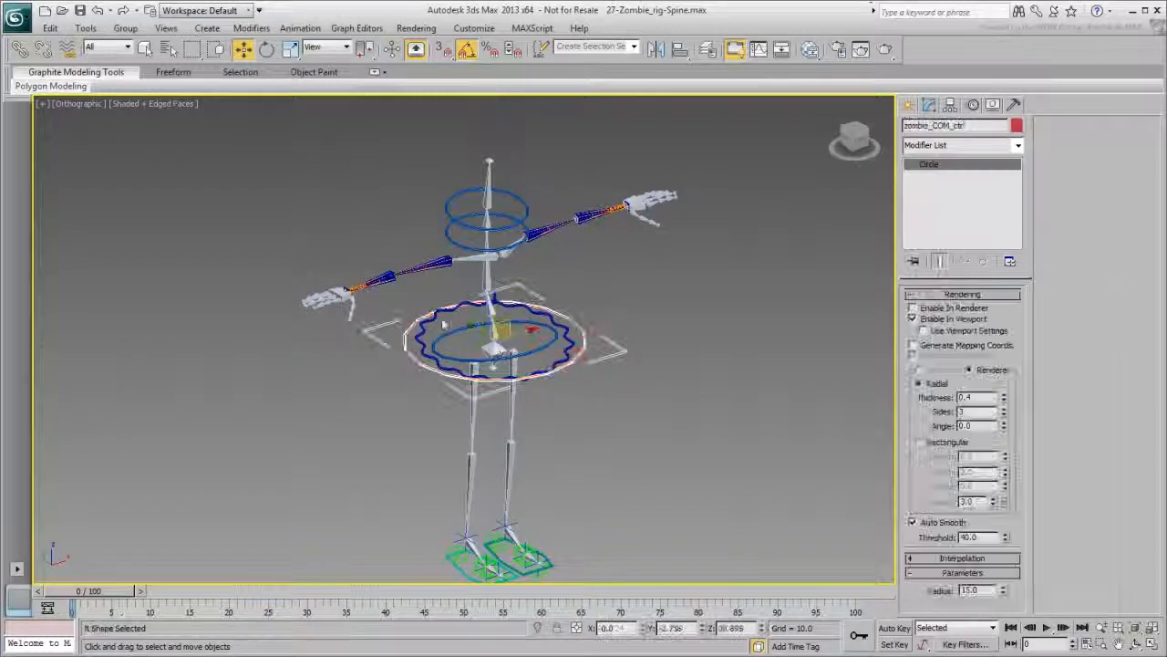
{"action": "mouse_move", "coordinate": [490, 315]}
{"action": "left_mouse_down"}
{"action": "mouse_move", "coordinate": [492, 355]}
{"action": "mouse_move", "coordinate": [453, 335]}
{"action": "mouse_move", "coordinate": [489, 343]}
{"action": "mouse_move", "coordinate": [504, 323]}
{"action": "left_mouse_up"}
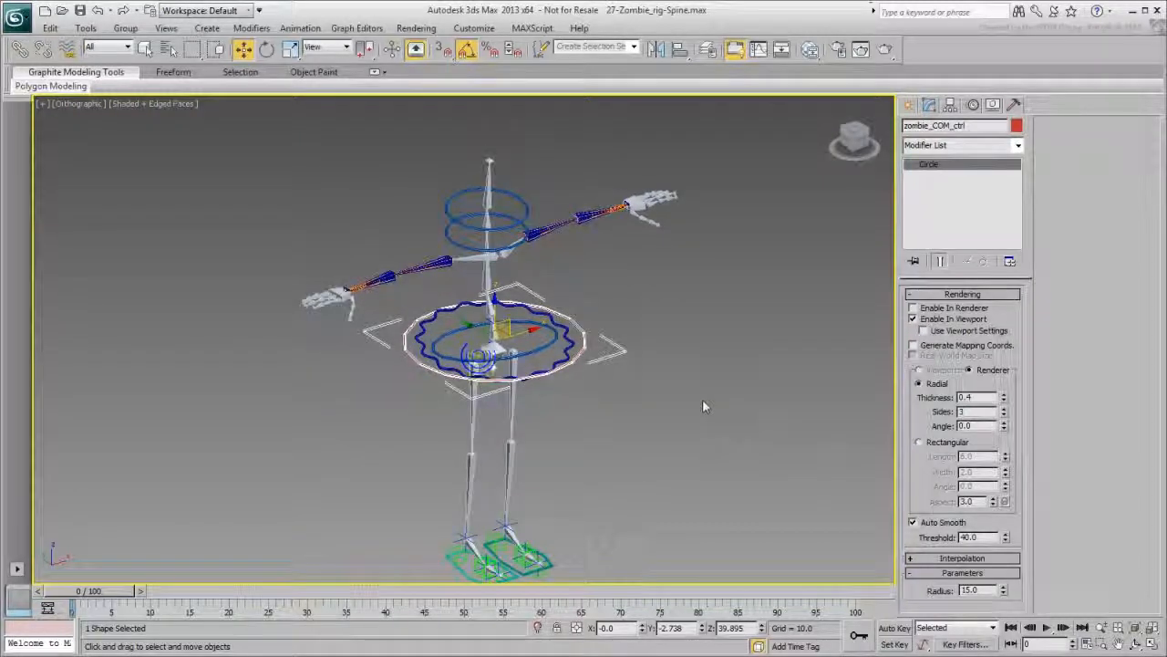
- Try rotating the COM control to check how the whole hierarchy follows, and cancel the rotation
{"action": "right_click", "coordinate": [576, 399]}
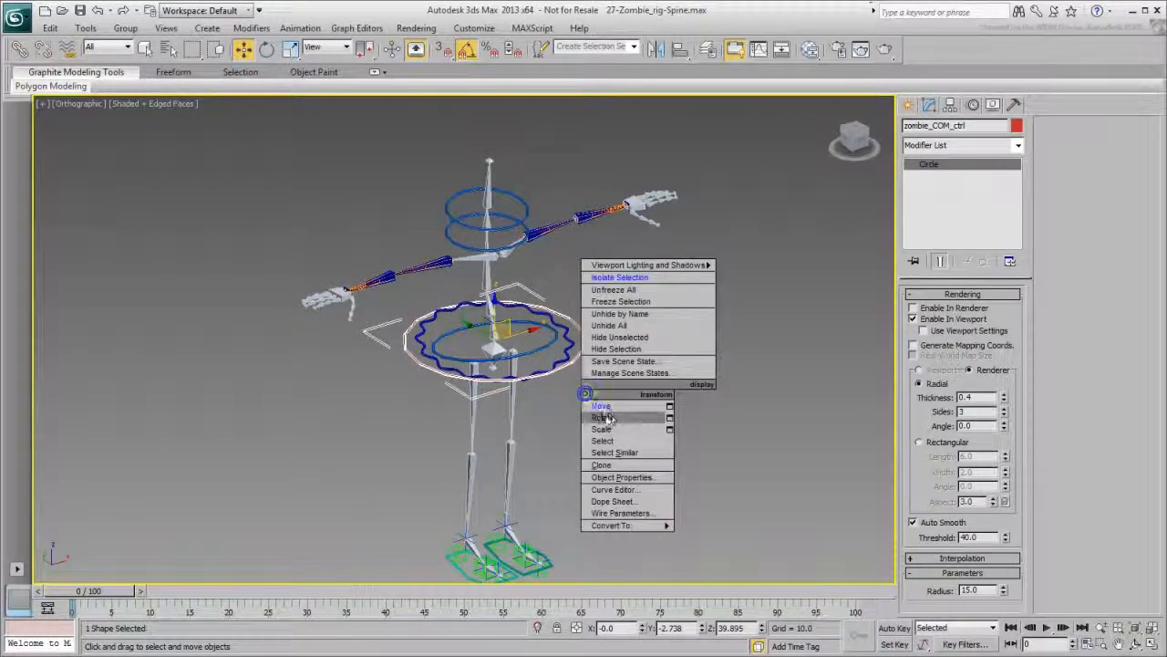
{"action": "left_click", "coordinate": [605, 412]}
{"action": "left_click_drag", "start_coordinate": [485, 357], "coordinate": [512, 338]}
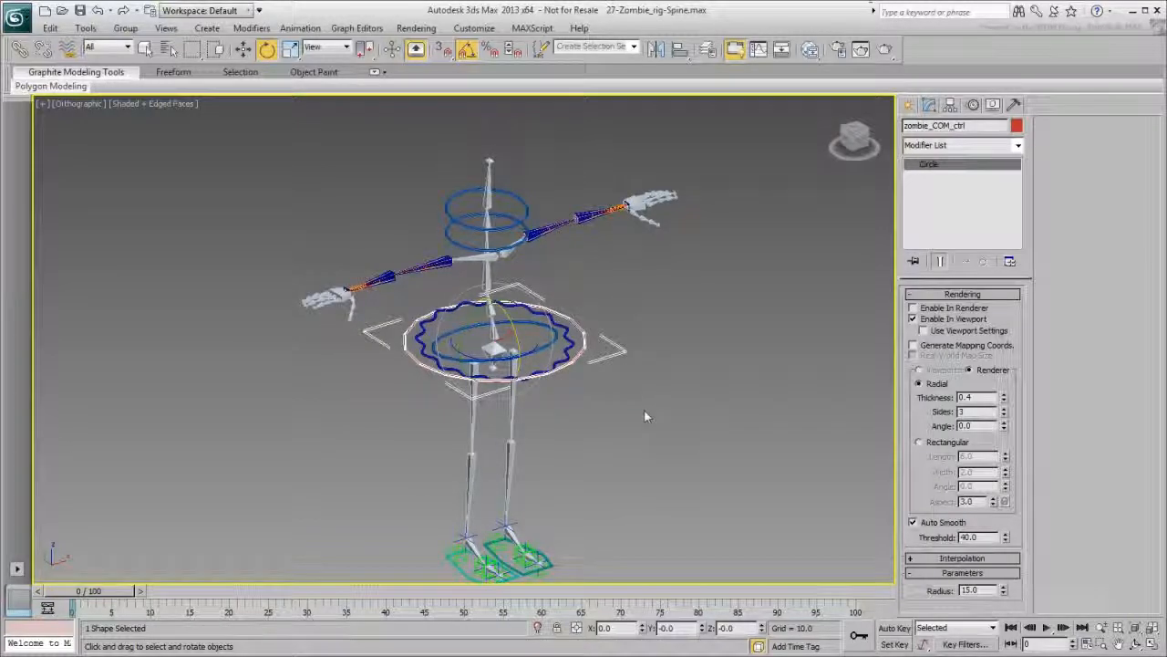